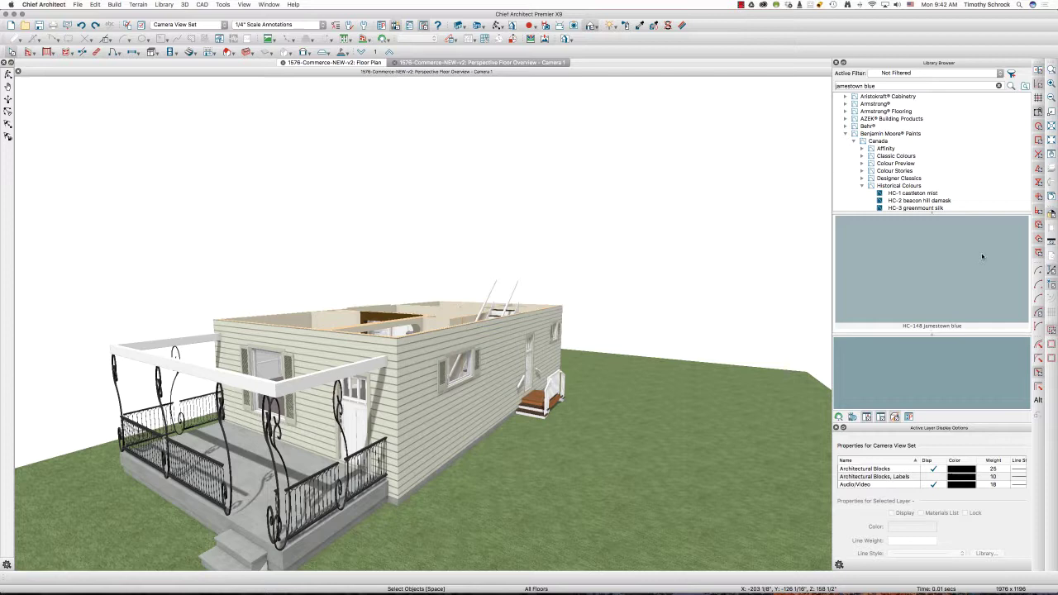
pyautogui.click(907, 265)
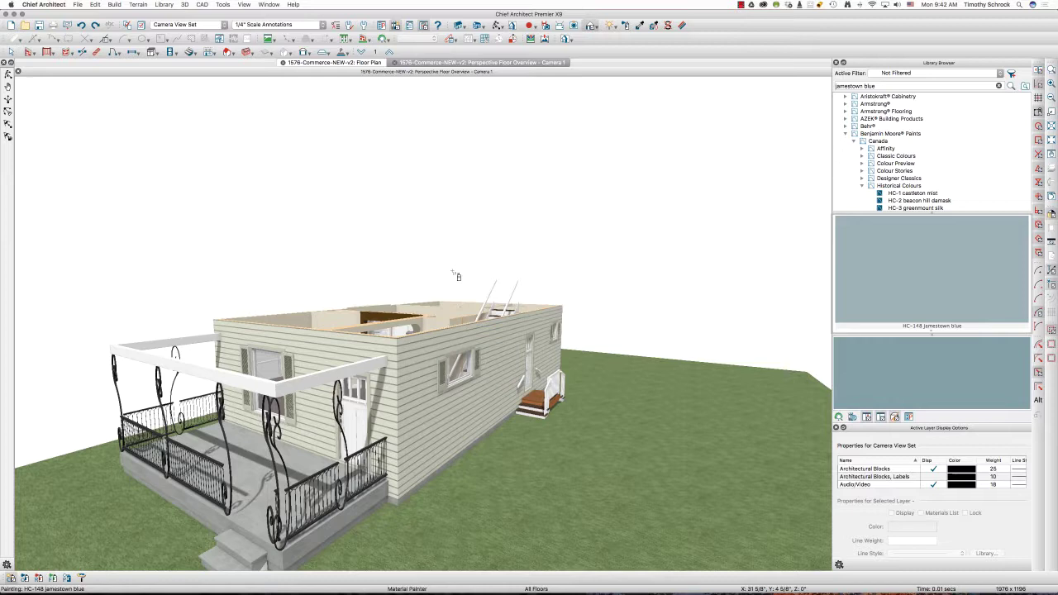
pyautogui.click(451, 414)
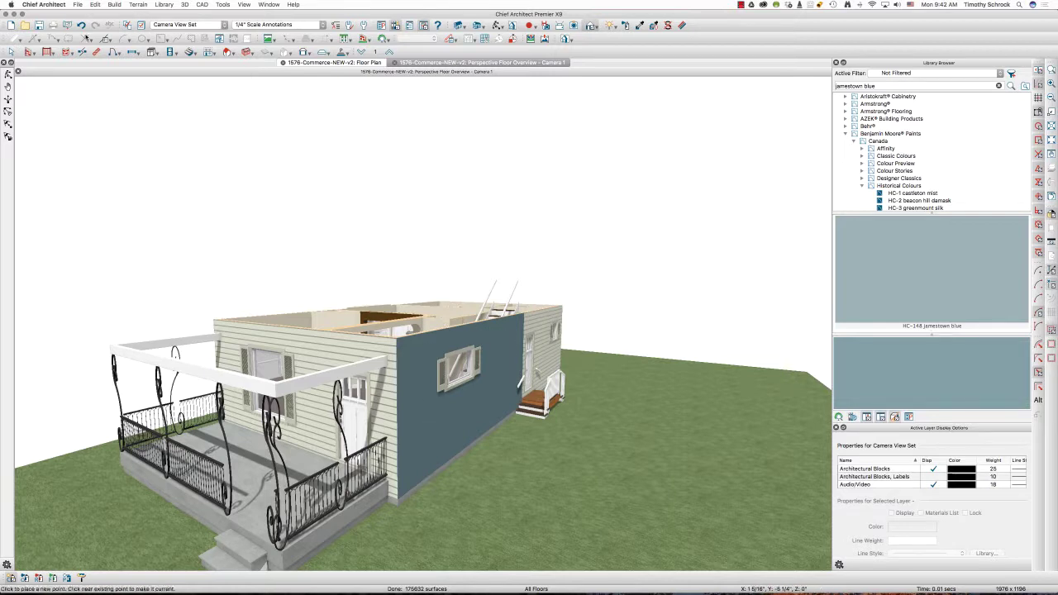
pyautogui.press('Escape')
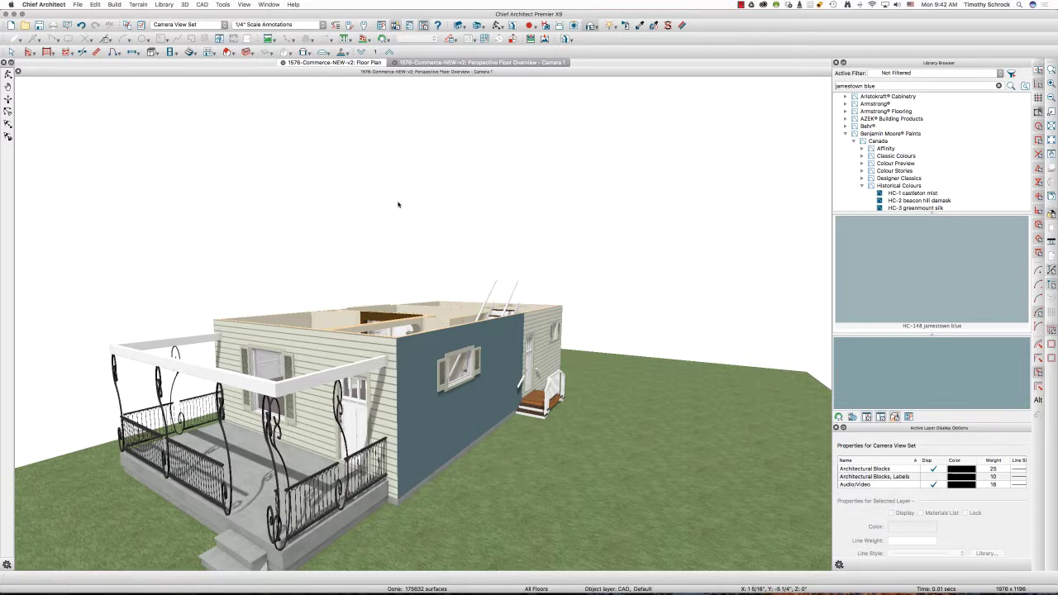
pyautogui.press('super+z')
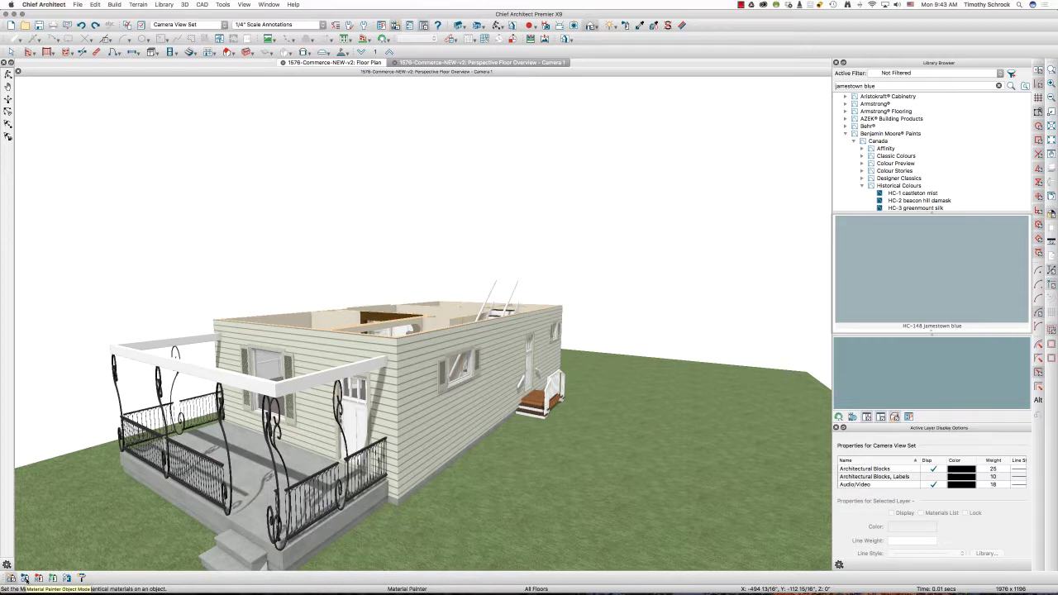
# Step: Switch the Material Painter to Object Mode, test-paint the side window trim blue, then undo it
pyautogui.click(25, 579)
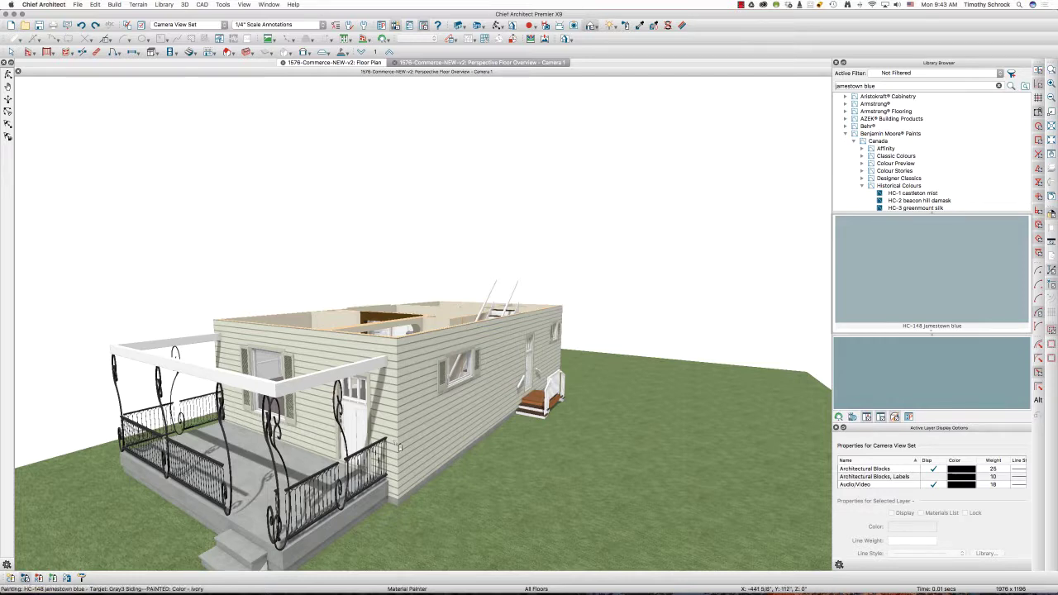
pyautogui.click(451, 395)
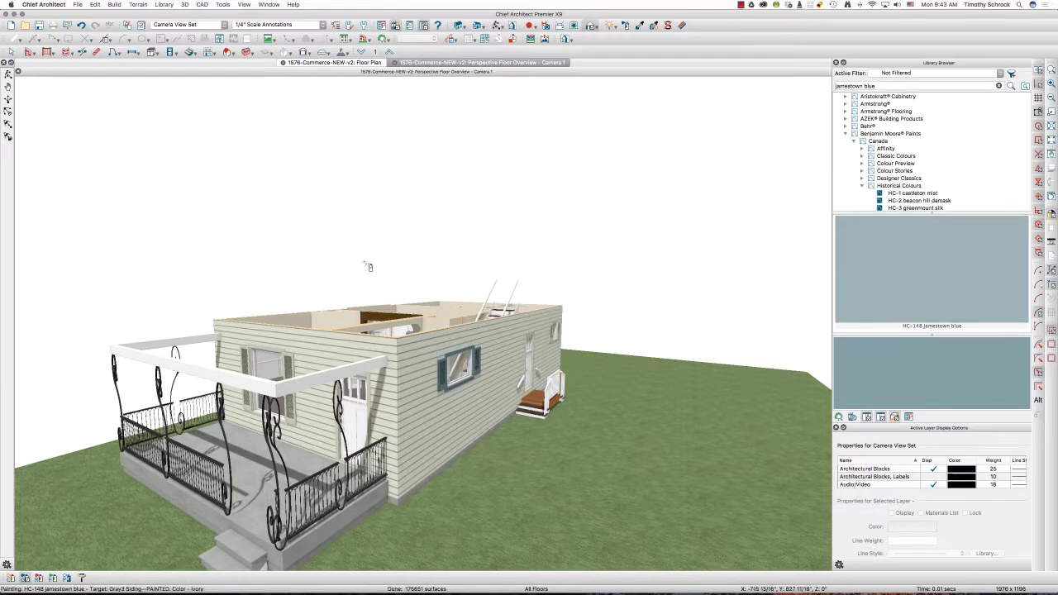
pyautogui.click(81, 25)
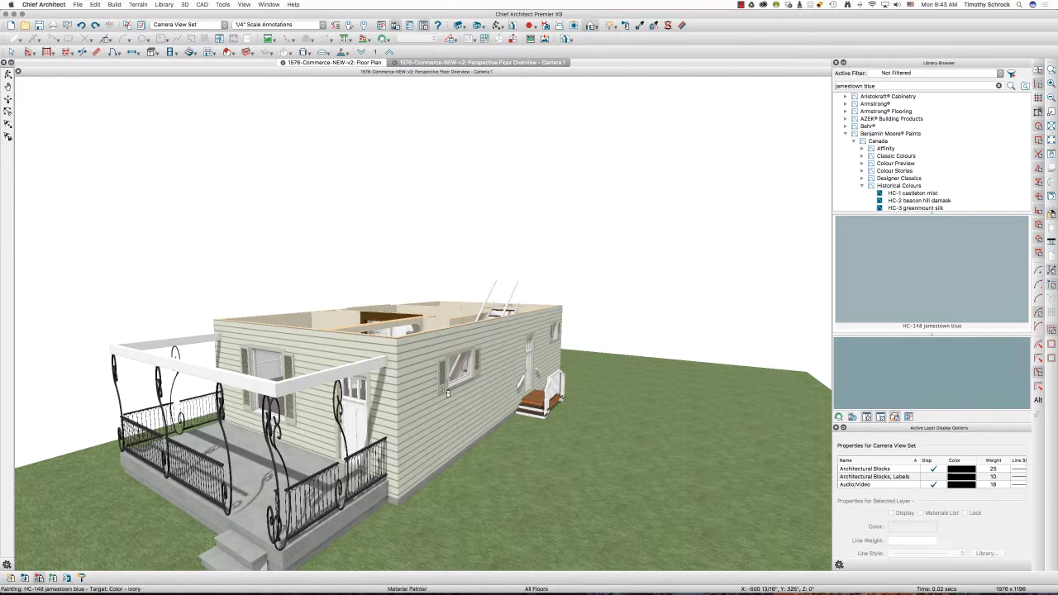
pyautogui.click(444, 391)
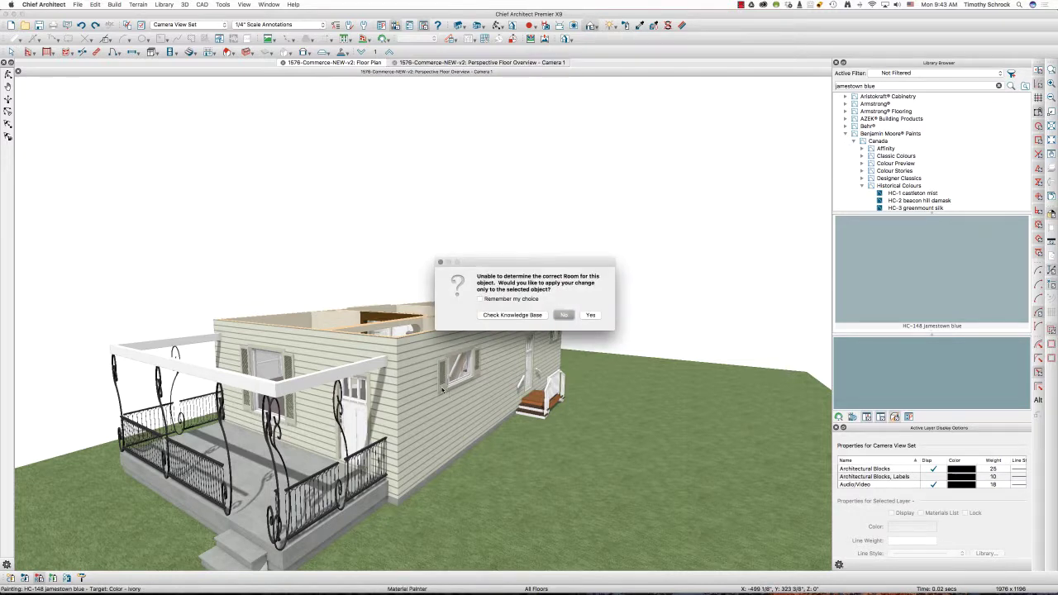
pyautogui.click(564, 316)
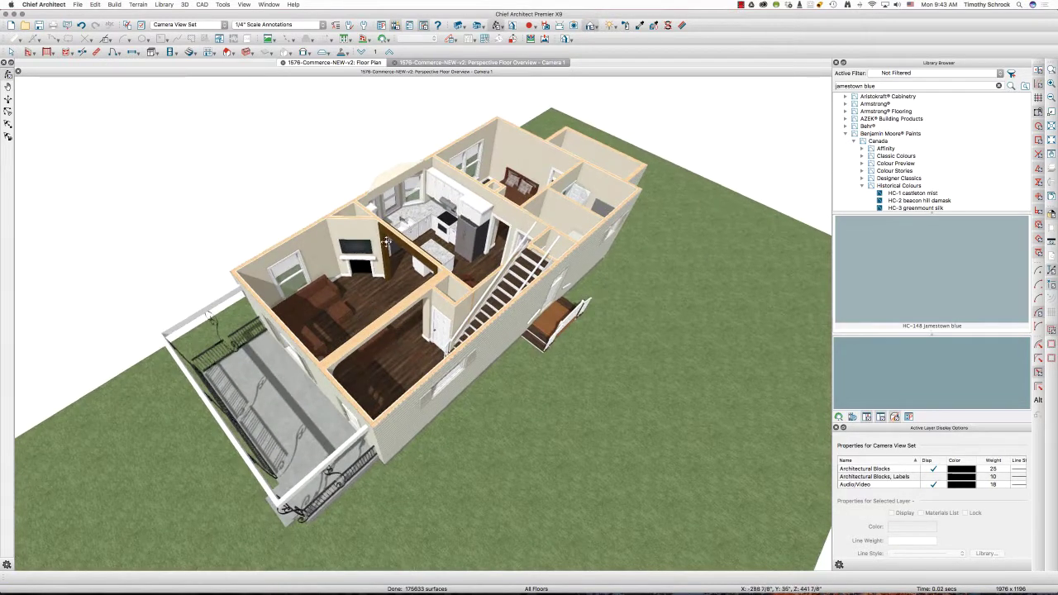
pyautogui.scroll(4, 389, 248)
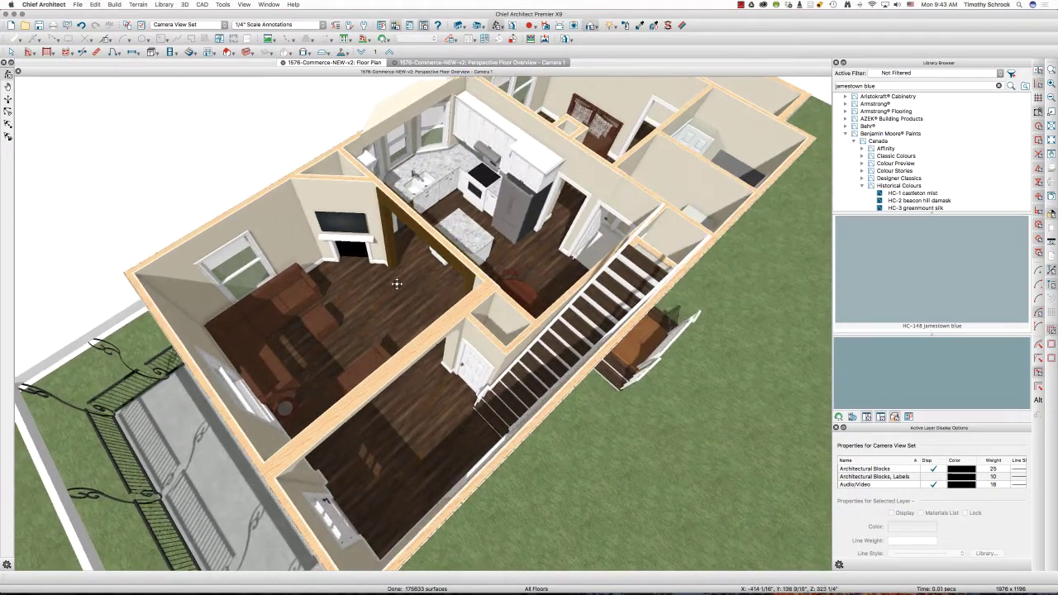
pyautogui.scroll(-1, 364, 164)
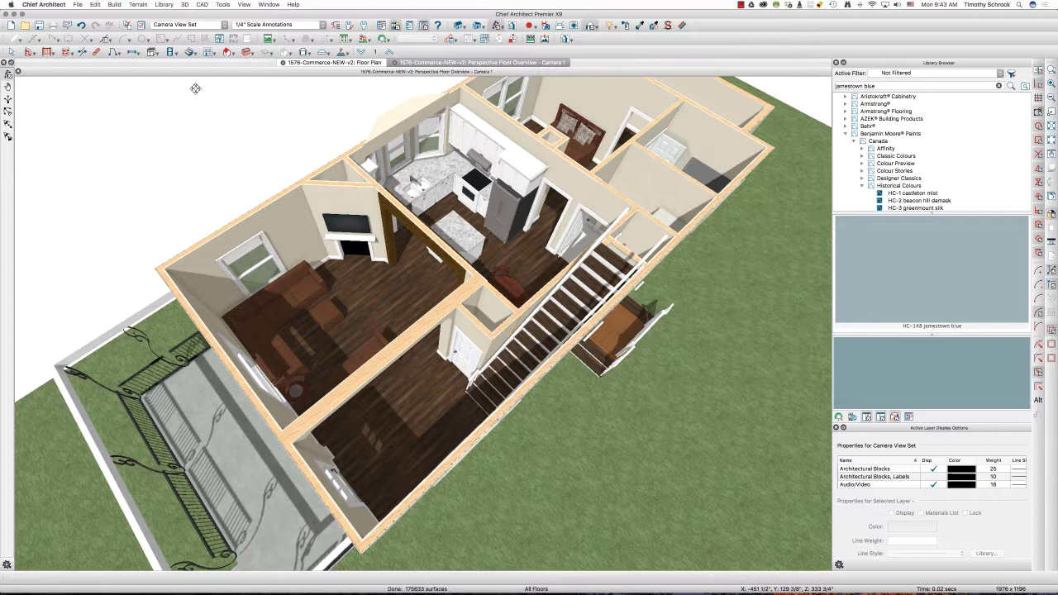
pyautogui.click(926, 265)
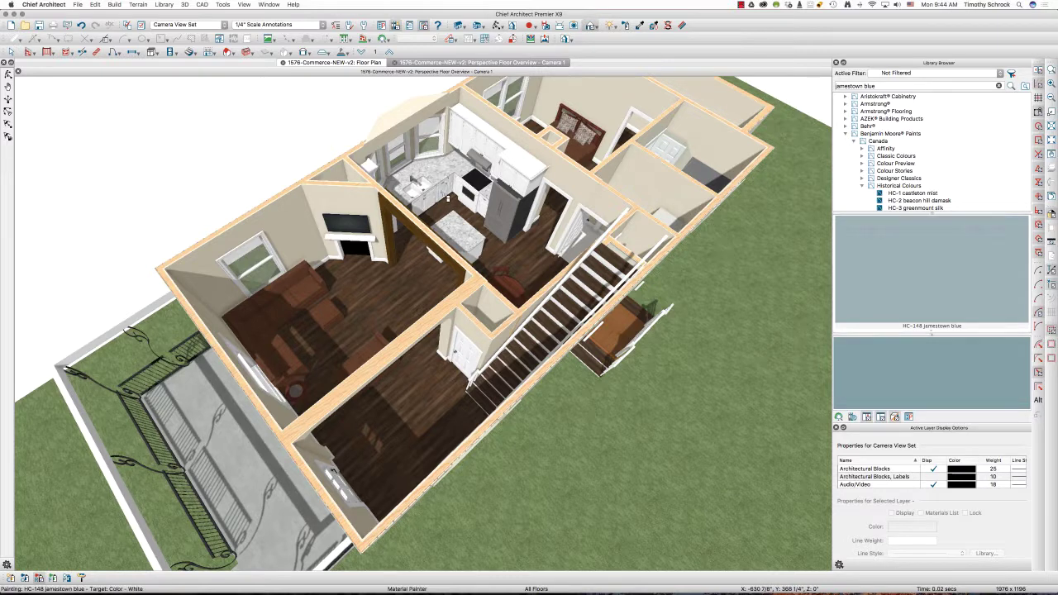
pyautogui.click(447, 197)
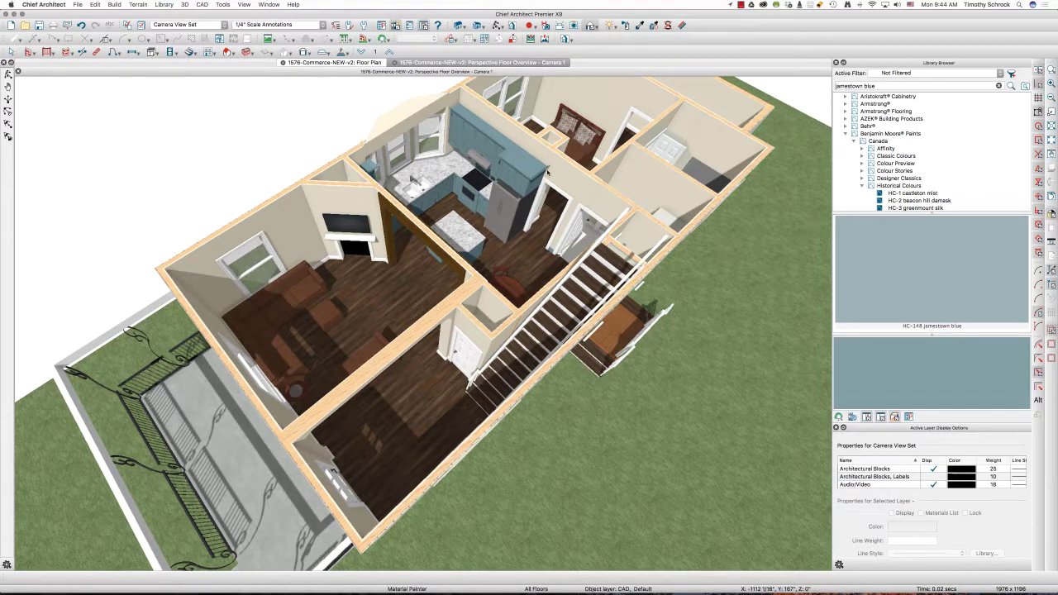
pyautogui.scroll(6, 479, 203)
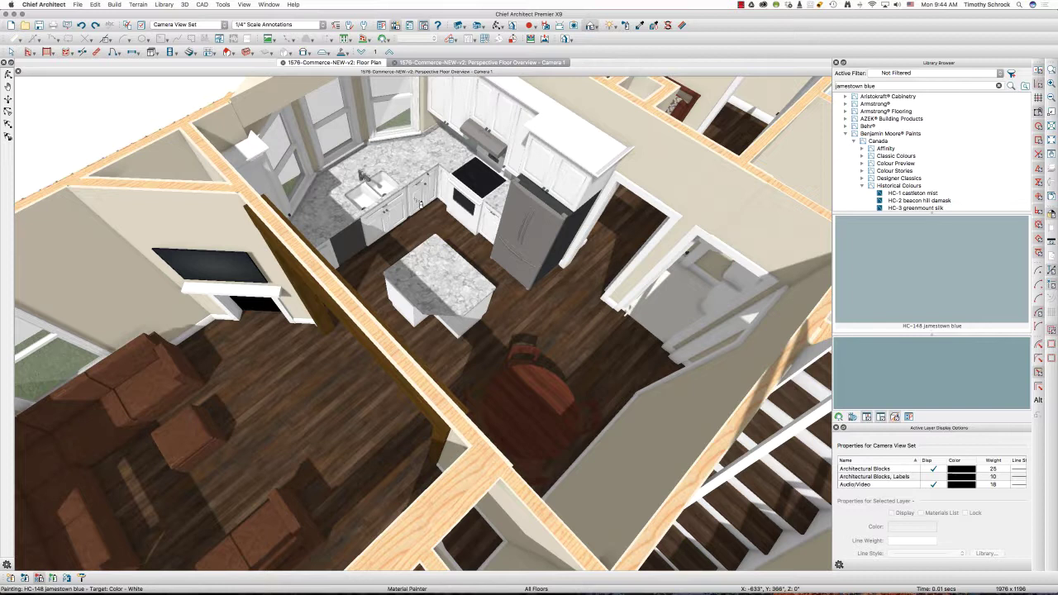
pyautogui.click(420, 205)
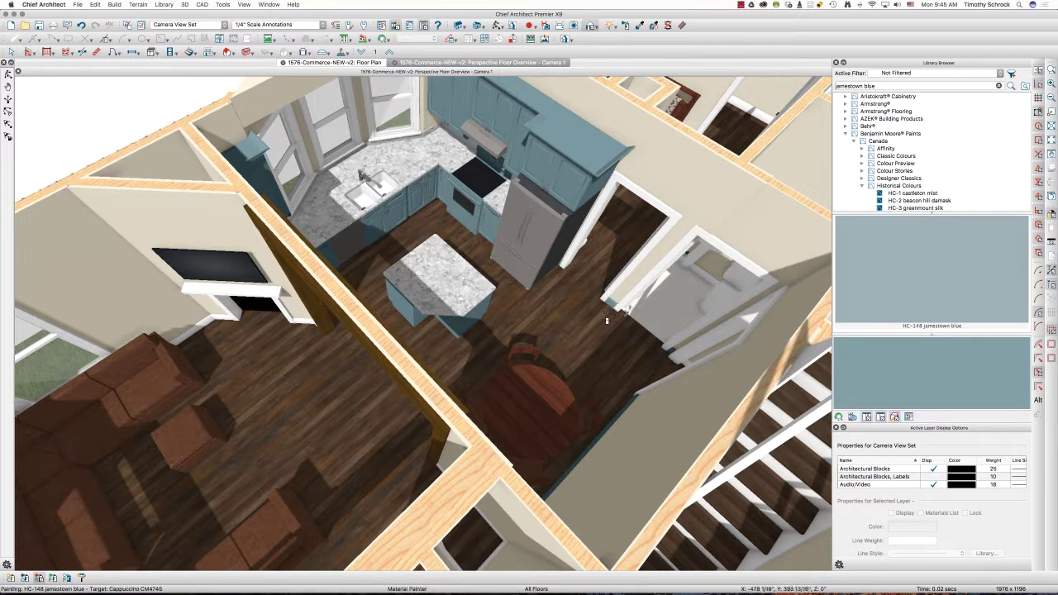
pyautogui.click(83, 25)
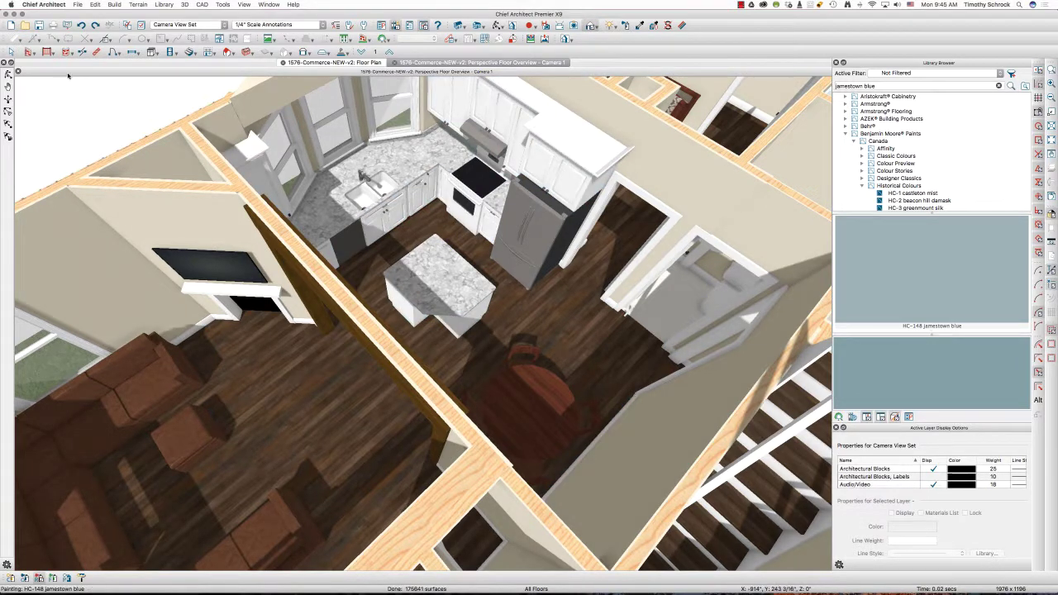
# Step: Orbit out over the first floor and test Floor Mode jamestown blue painting on the kitchen, then undo
pyautogui.click(10, 74)
pyautogui.moveTo(147, 132); pyautogui.dragTo(461, 196)
pyautogui.click(872, 278)
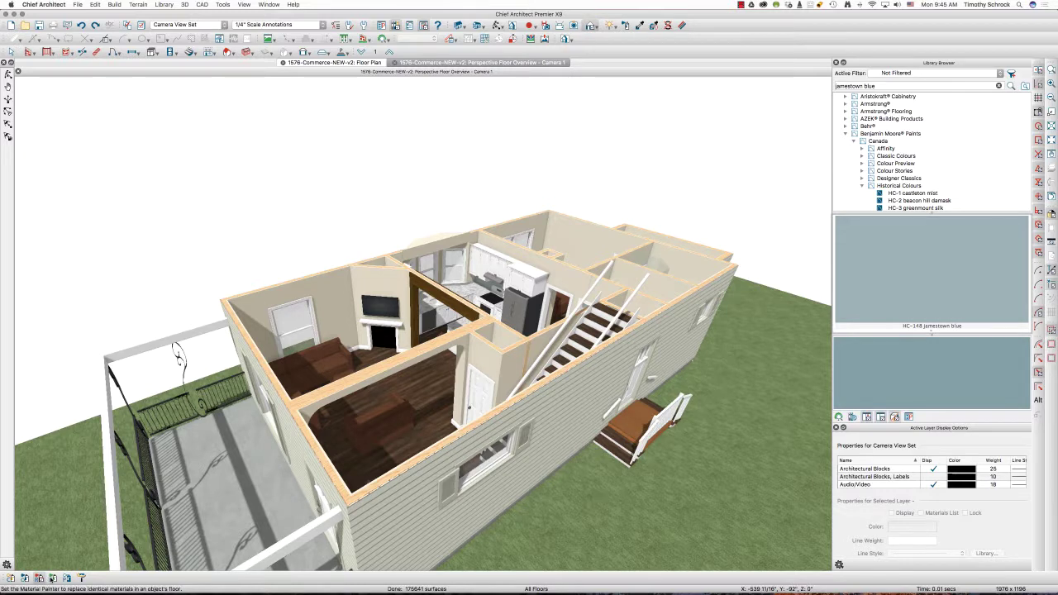
pyautogui.click(52, 578)
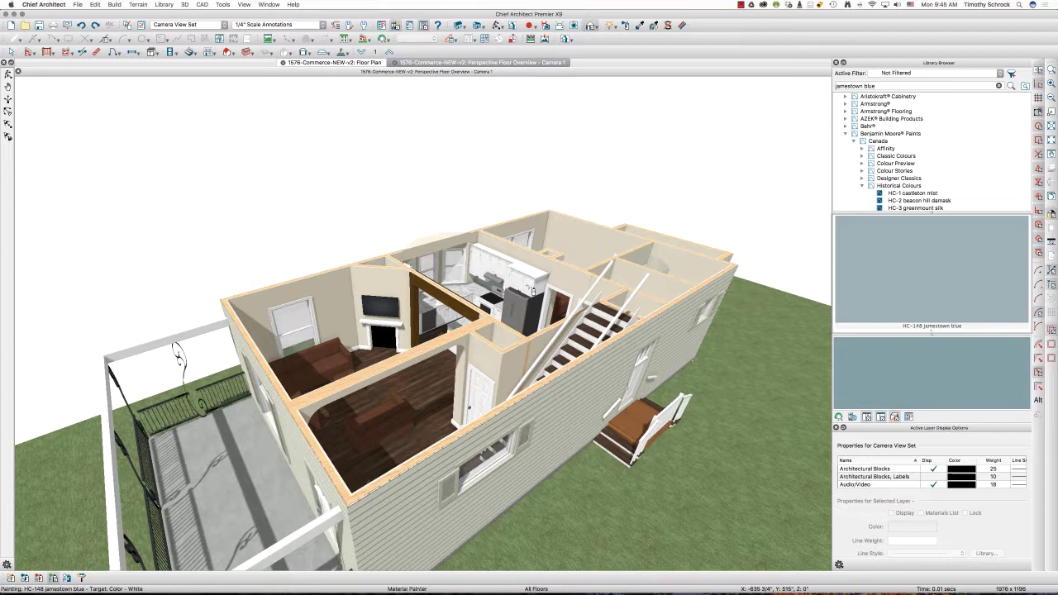
pyautogui.click(534, 290)
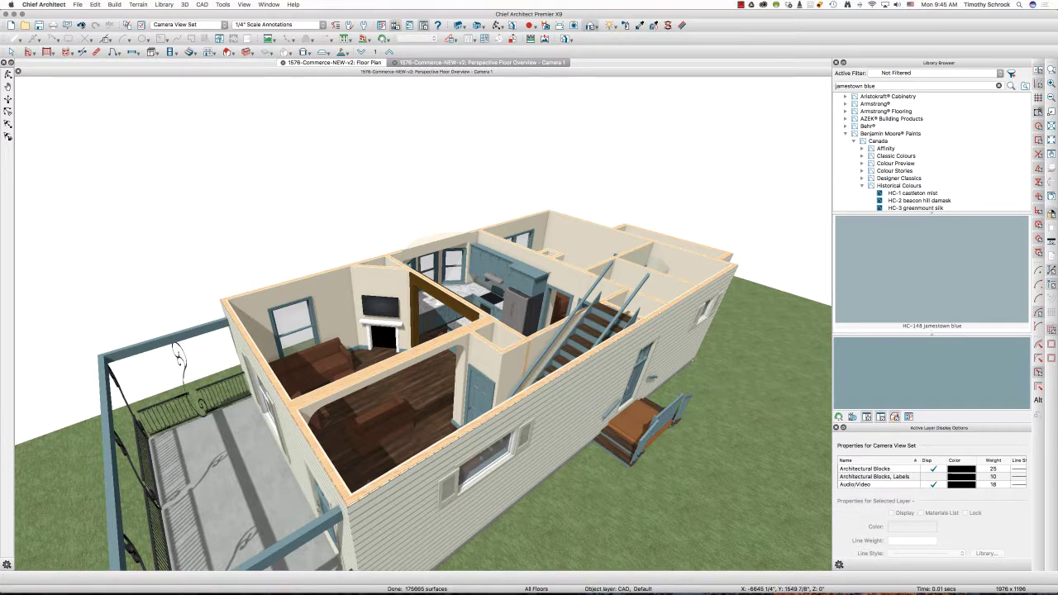
pyautogui.click(81, 25)
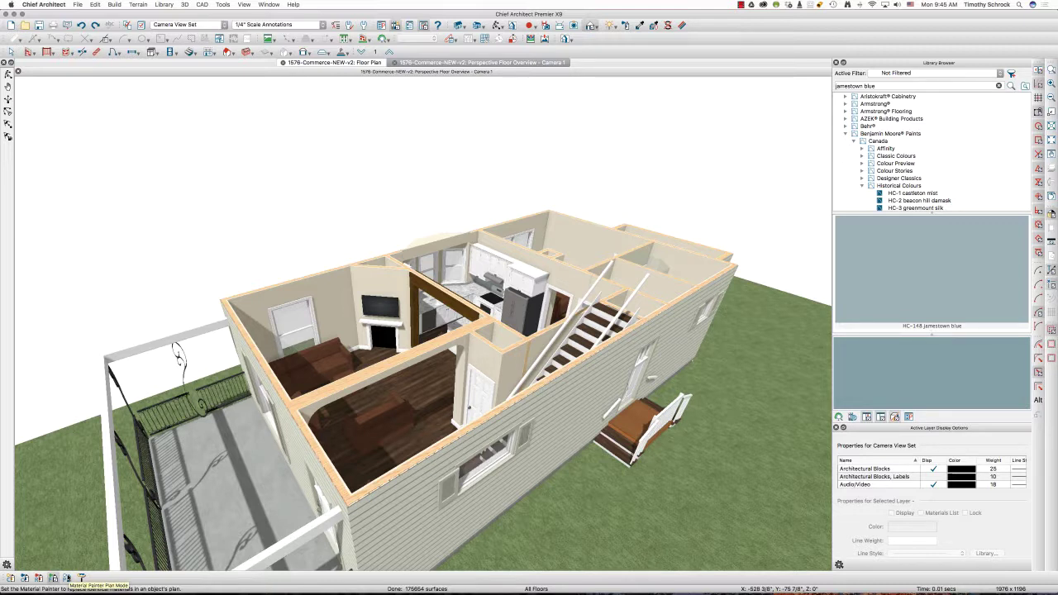
# Step: Test Plan Mode blue painting on the kitchen, check the second floor, undo, and return to floor one
pyautogui.click(81, 578)
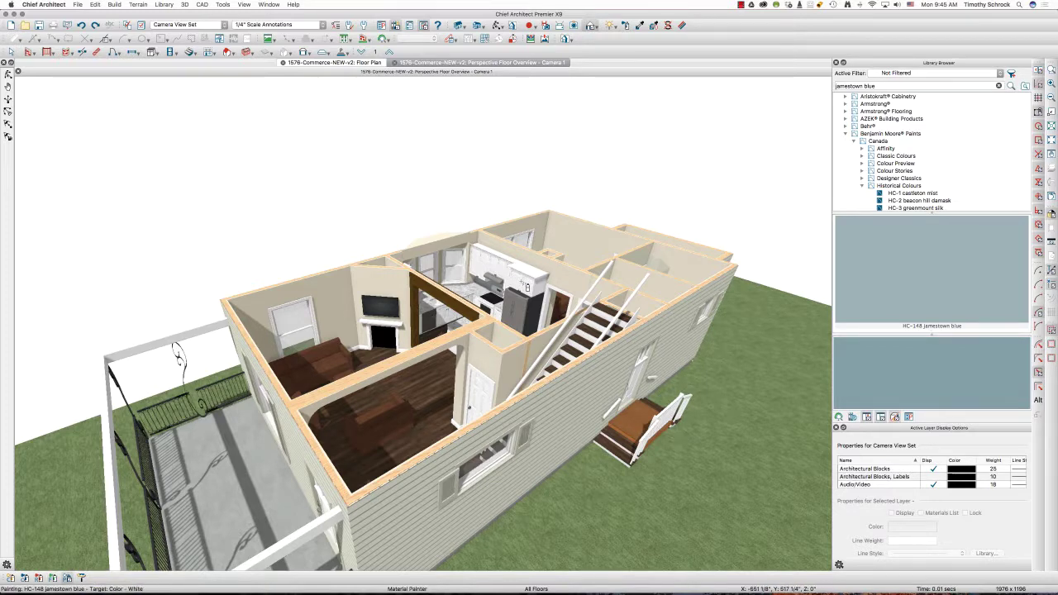
pyautogui.click(525, 286)
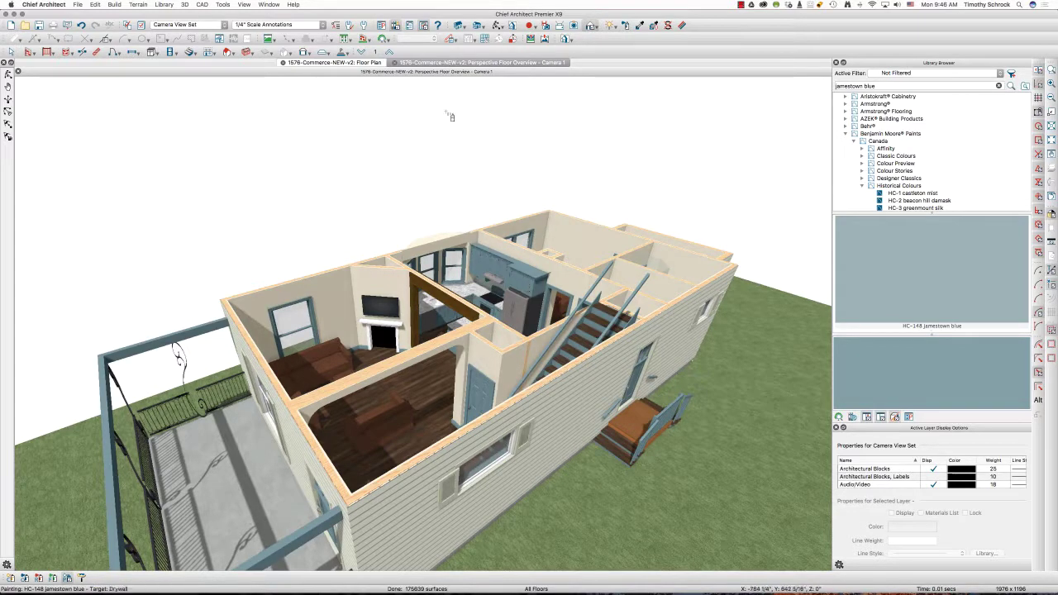
pyautogui.click(389, 52)
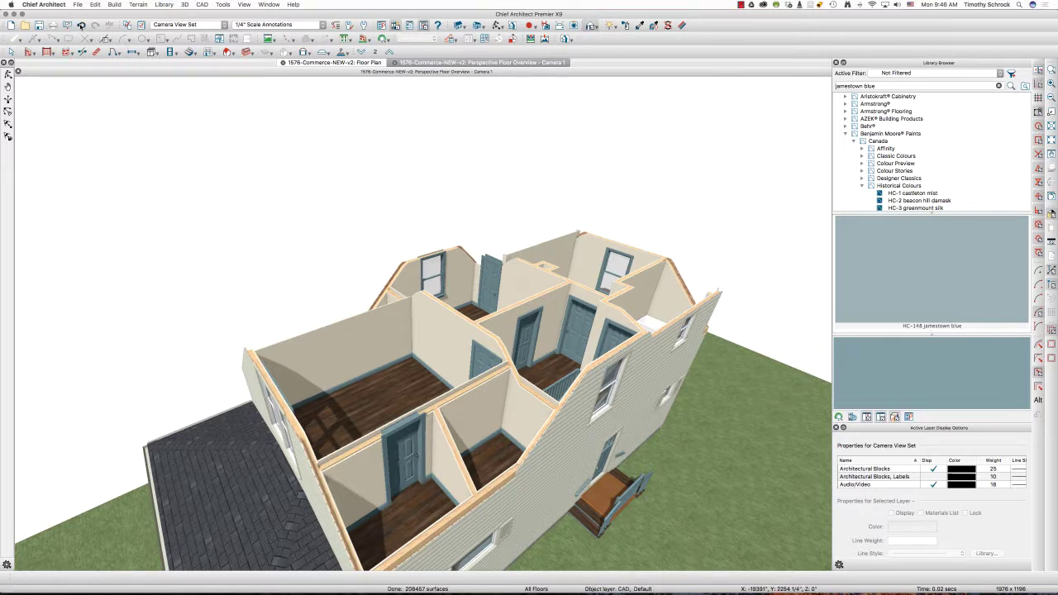
pyautogui.click(81, 25)
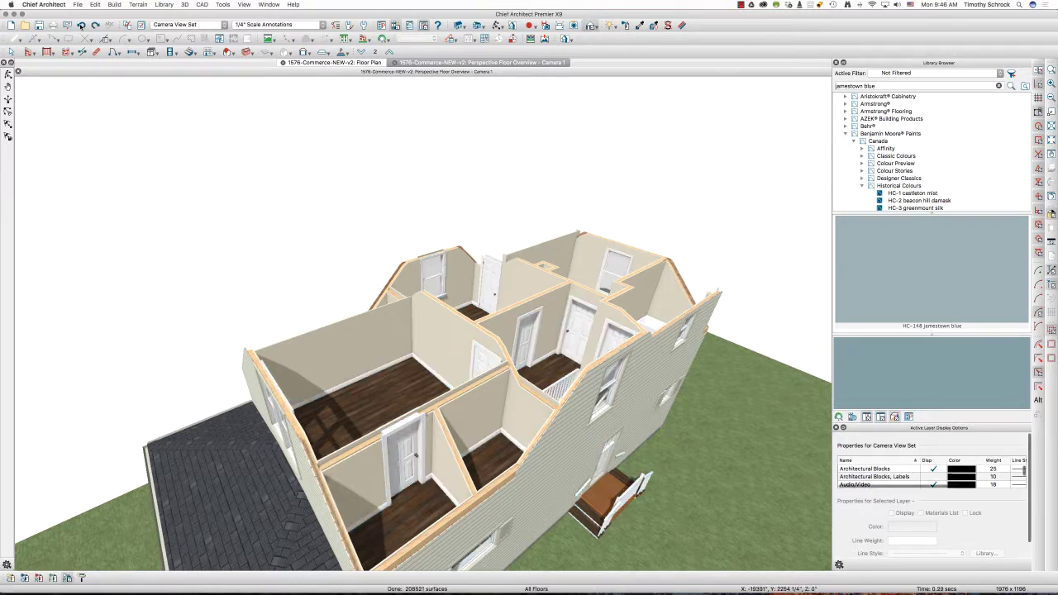
pyautogui.click(361, 51)
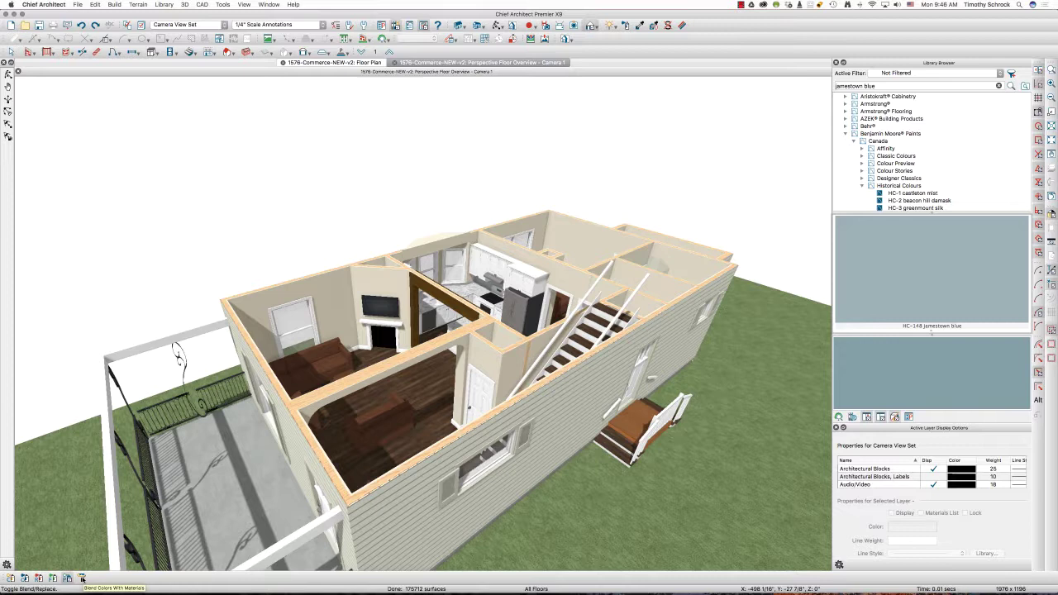
# Step: Paint the long side wall siding HC-148 jamestown blue, then orbit out to view the exterior
pyautogui.click(82, 579)
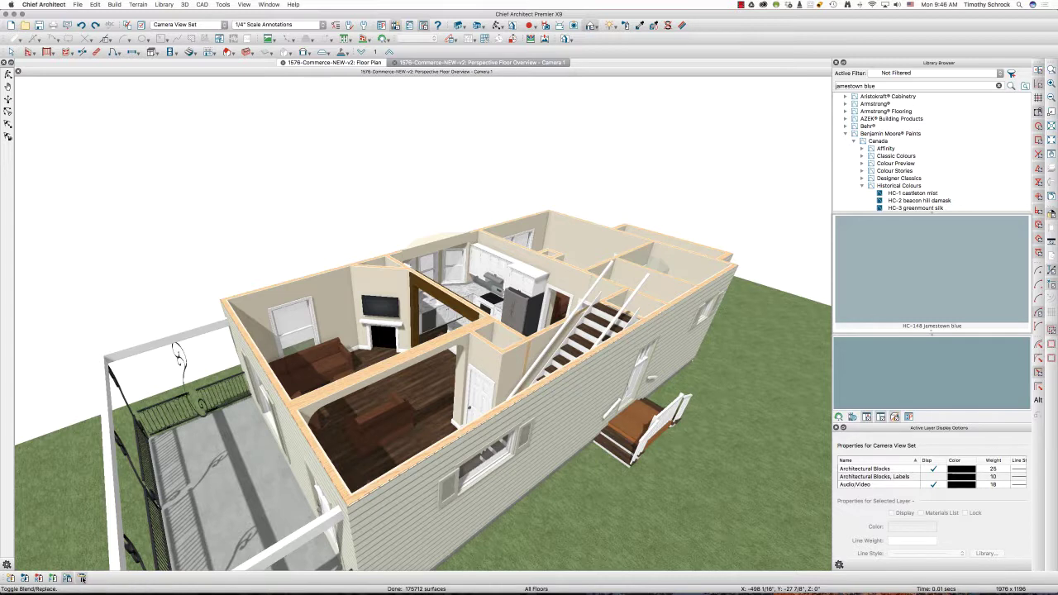
pyautogui.click(559, 426)
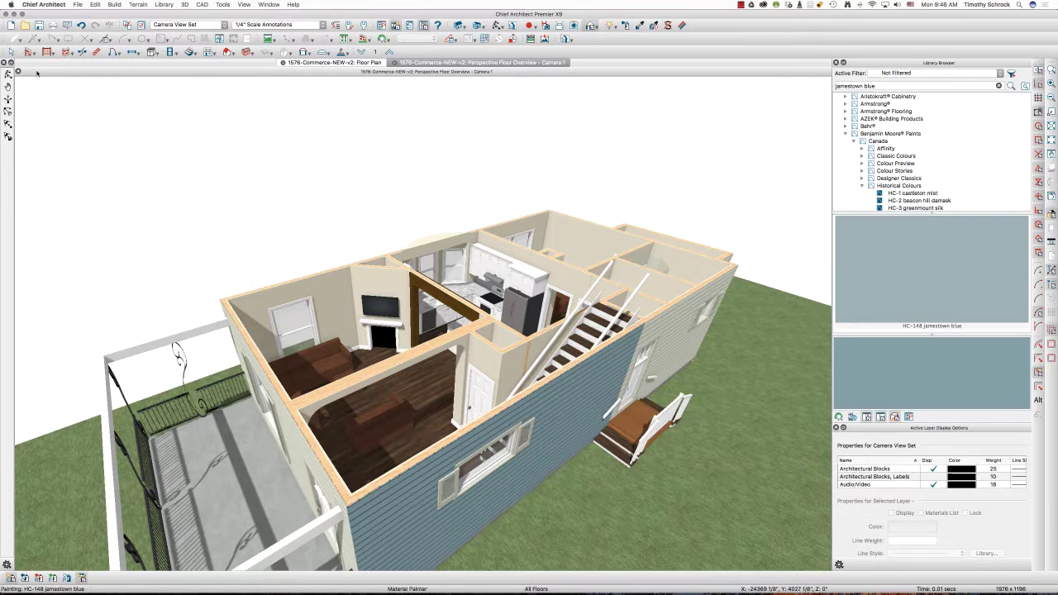
pyautogui.click(10, 51)
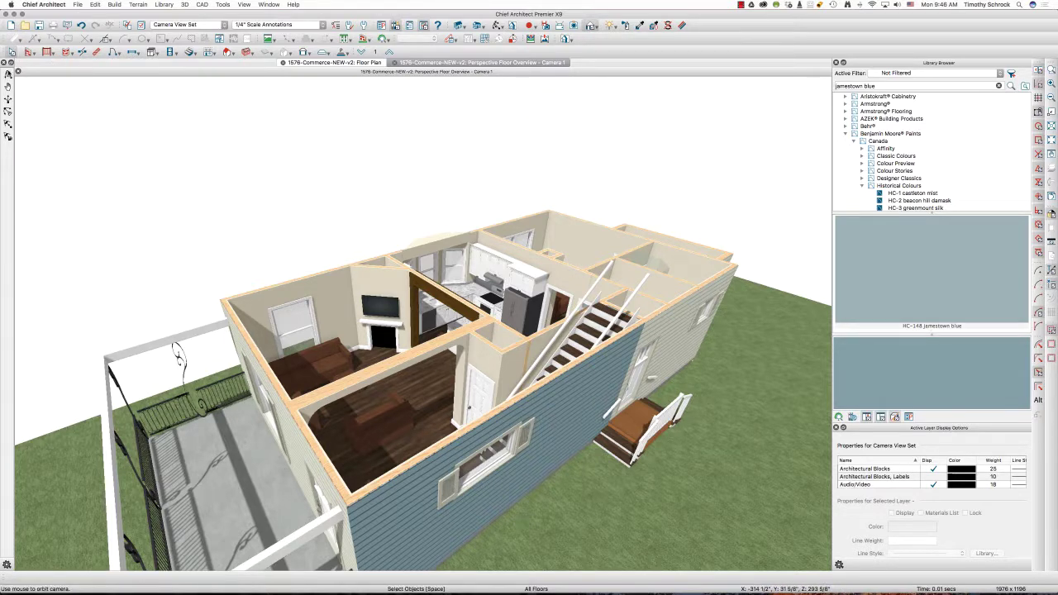
pyautogui.moveTo(356, 215); pyautogui.dragTo(416, 244, button='middle')
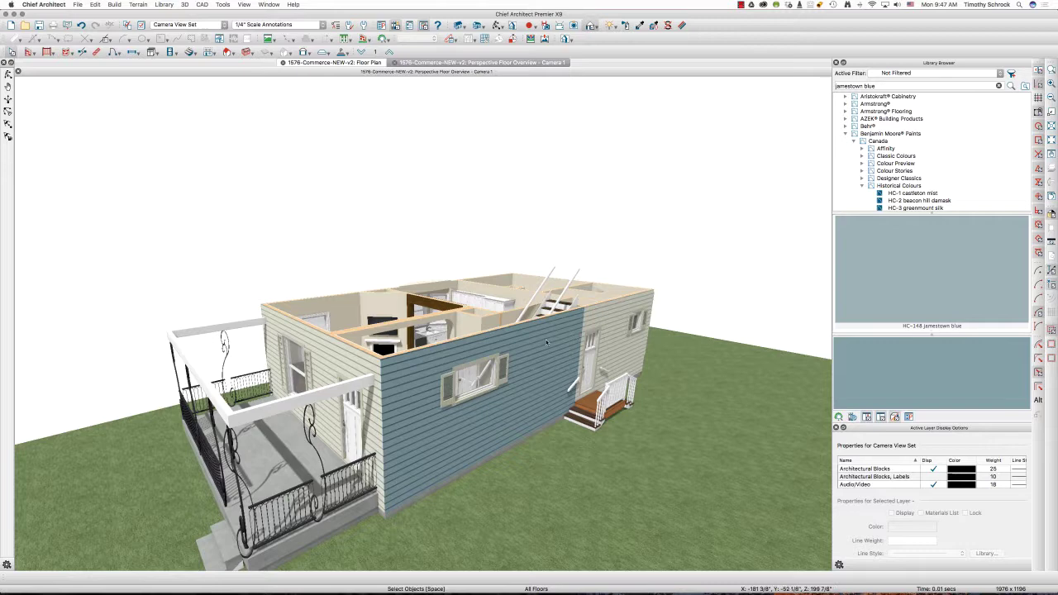
# Step: Open the Siding-4, Exist wall type definition from the blue side wall's settings
pyautogui.doubleClick(578, 335)
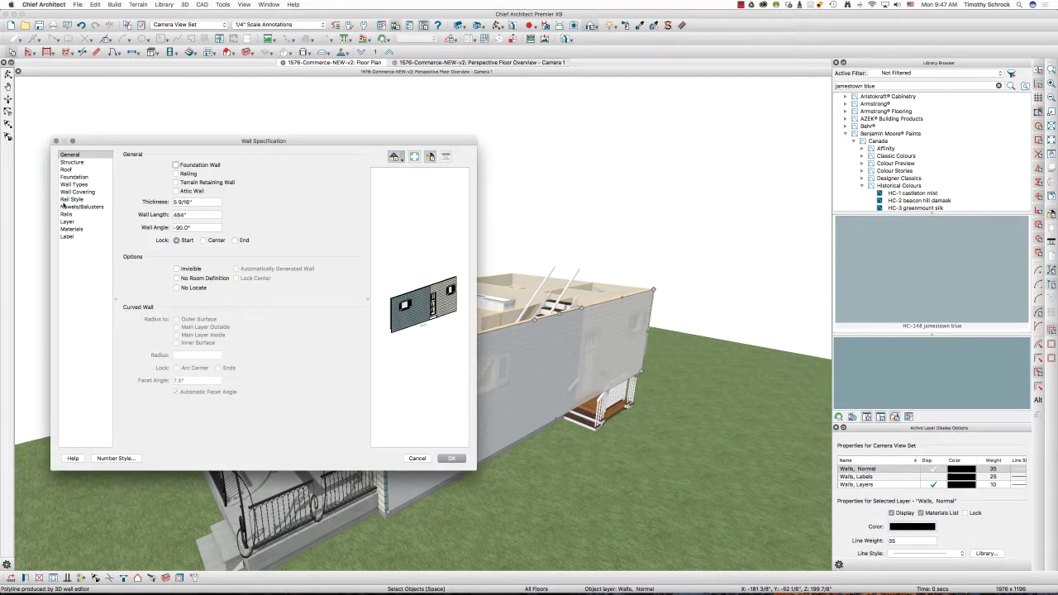
pyautogui.click(74, 184)
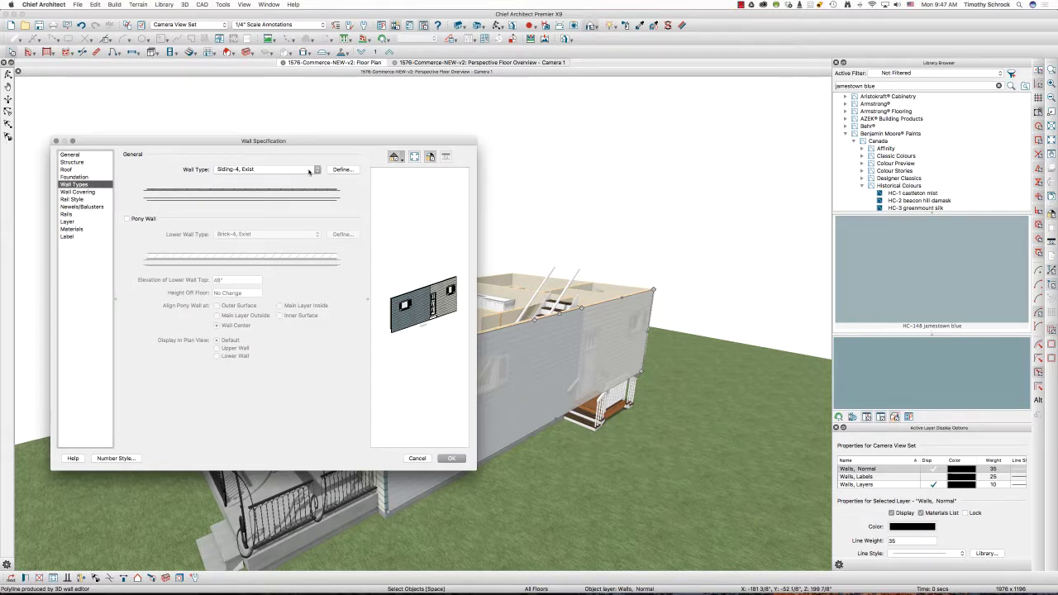
pyautogui.click(342, 170)
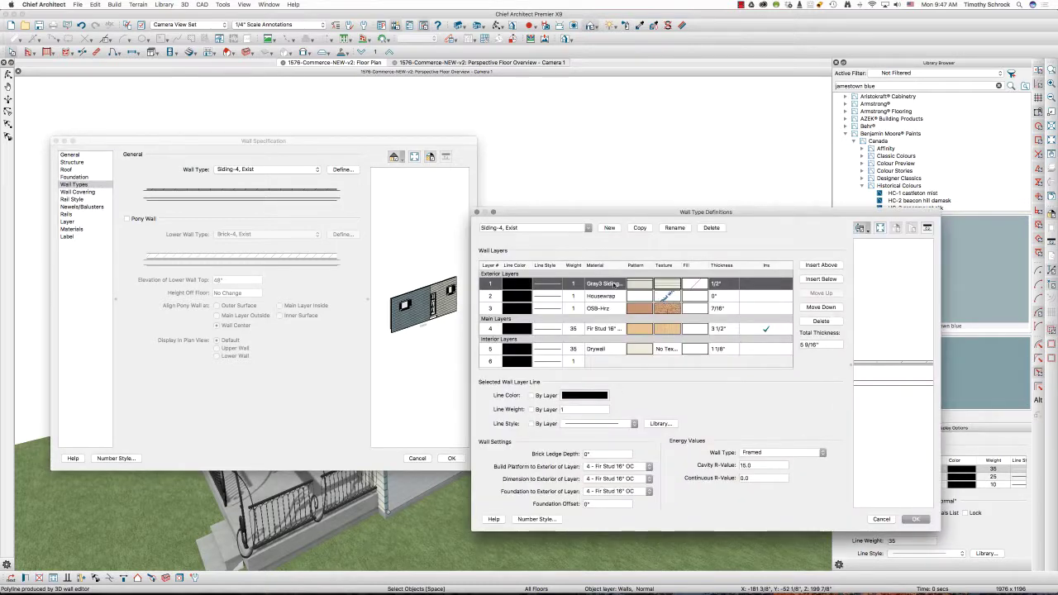
# Step: Set the outer siding layer to Gray3 Siding--PAINTED: HC-148 jamestown blue and accept the layers
pyautogui.click(665, 285)
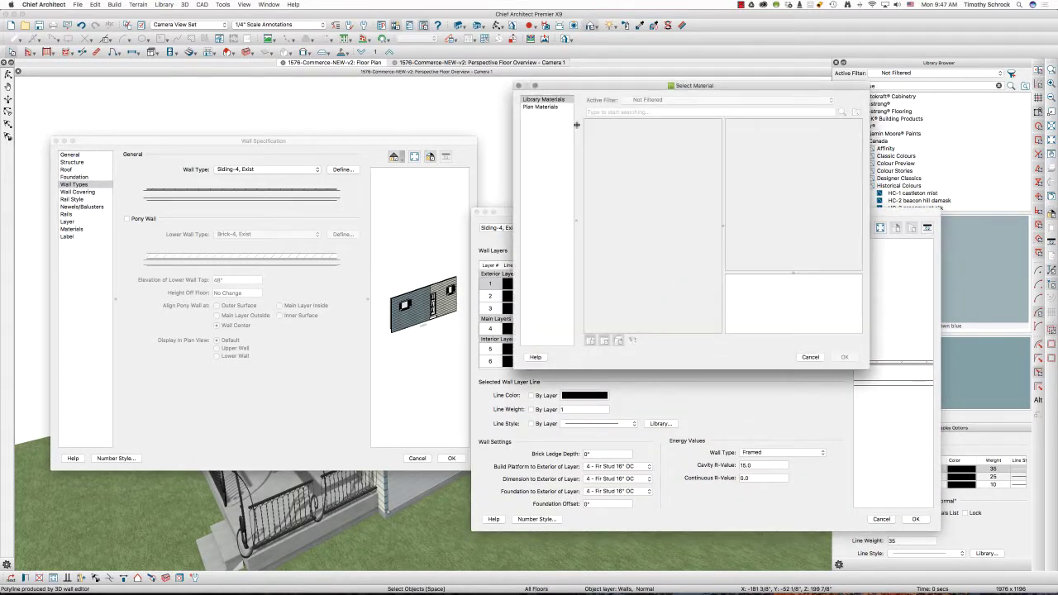
pyautogui.click(552, 108)
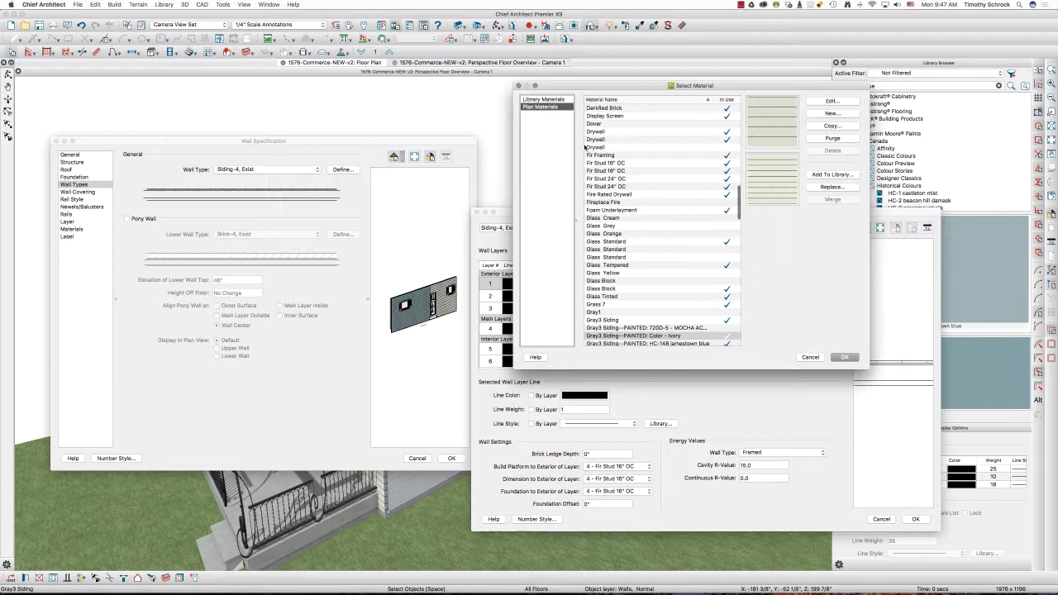
pyautogui.scroll(-1, 660, 278)
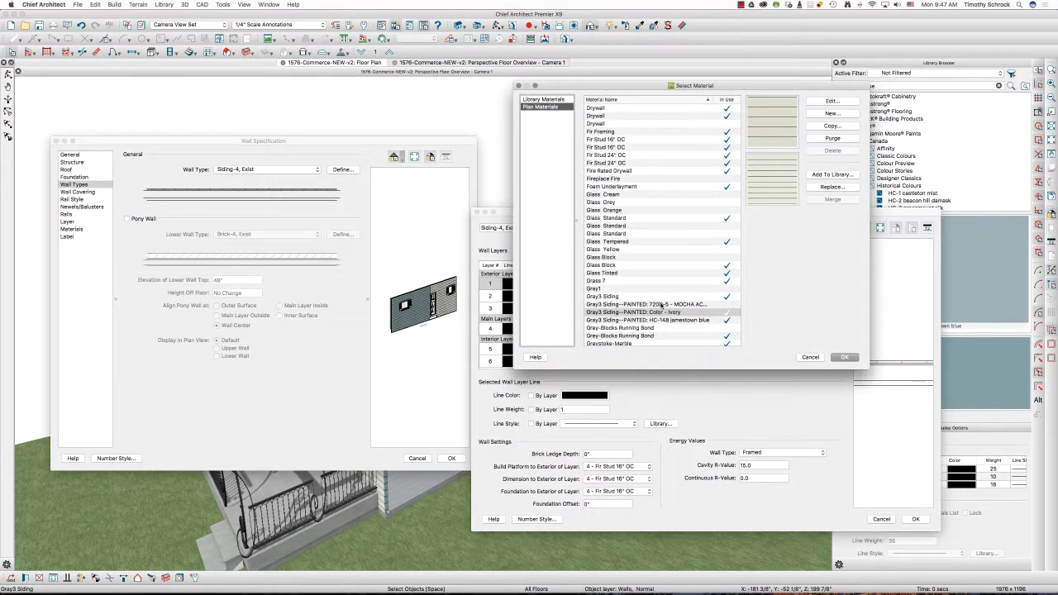
pyautogui.click(662, 305)
pyautogui.scroll(-1, 662, 305)
pyautogui.click(641, 289)
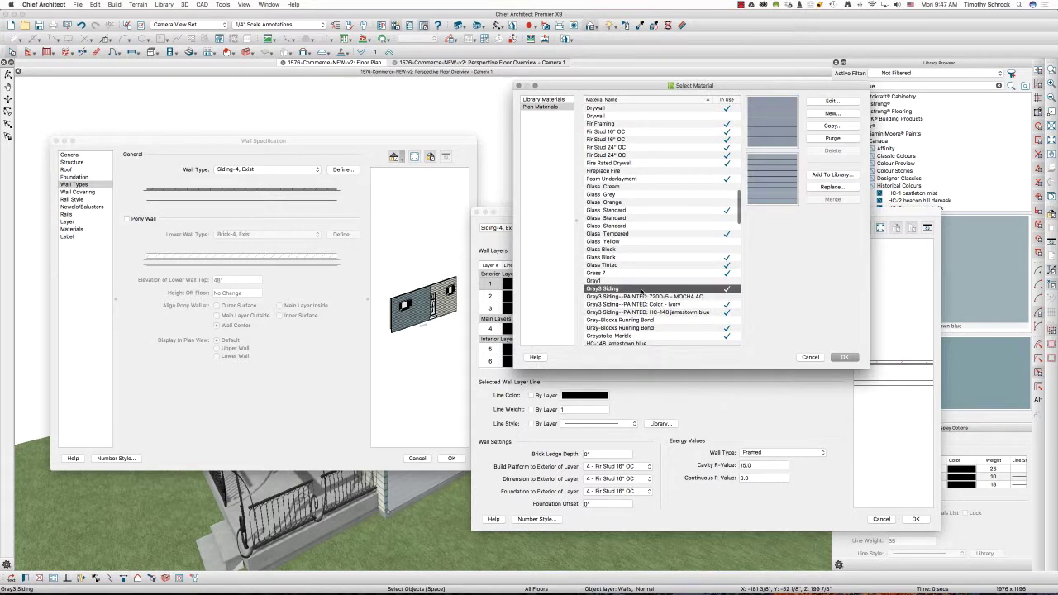
pyautogui.click(641, 297)
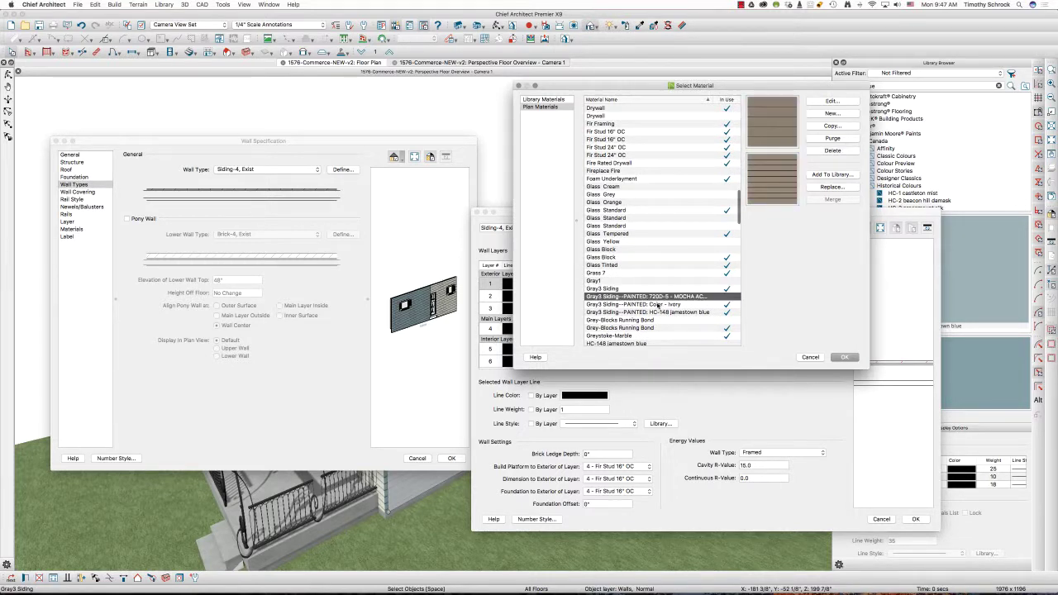
pyautogui.click(658, 305)
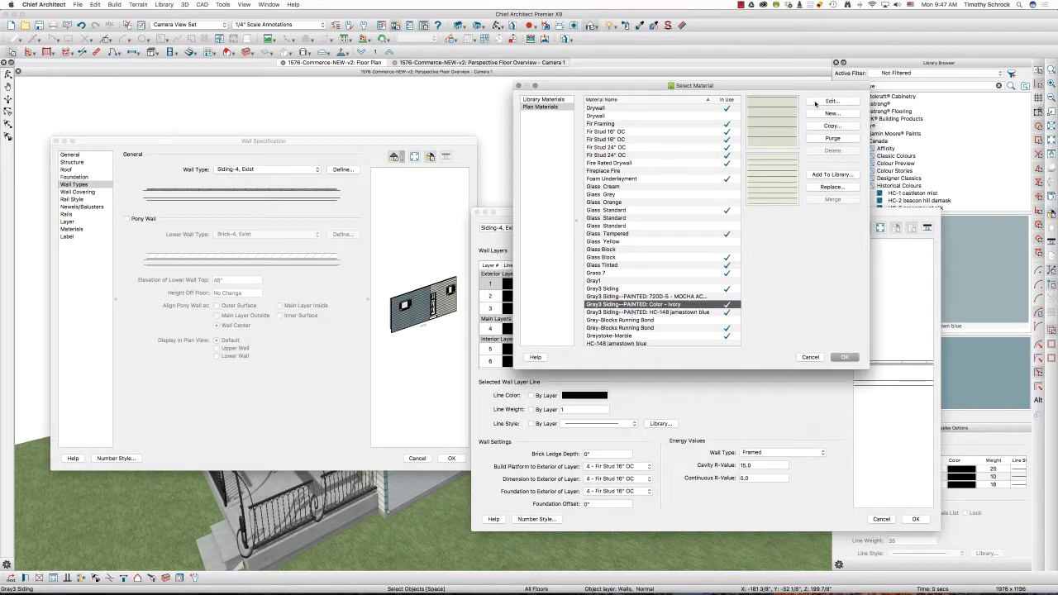
pyautogui.click(654, 313)
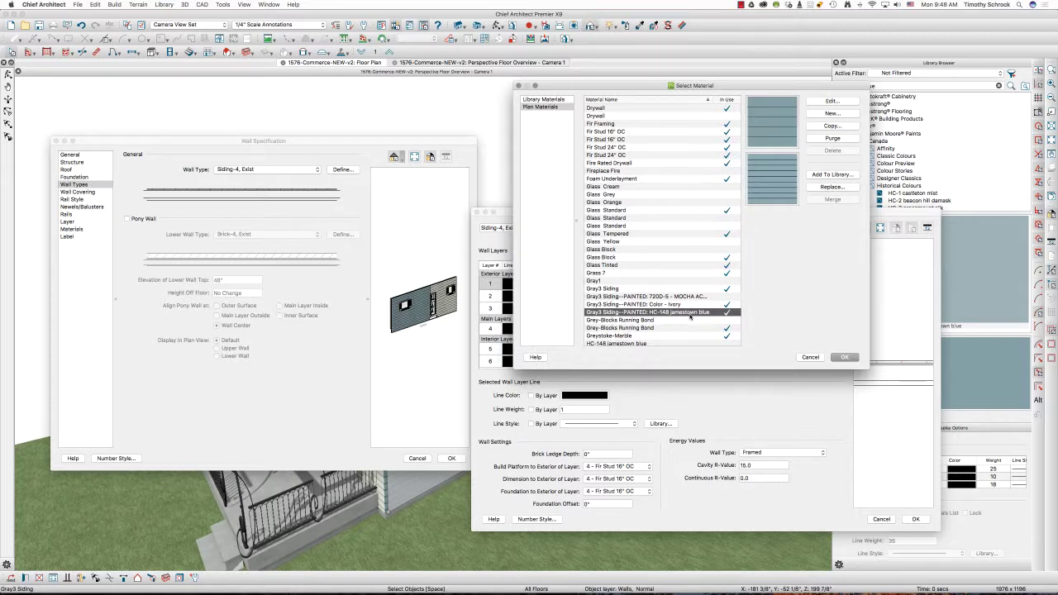
pyautogui.scroll(-1, 676, 186)
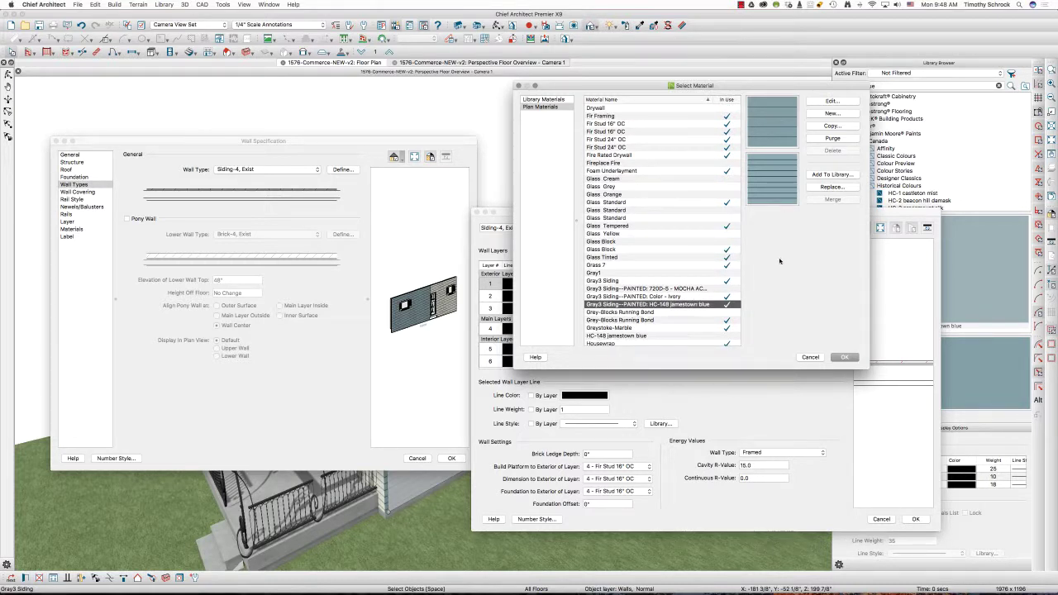
pyautogui.click(845, 357)
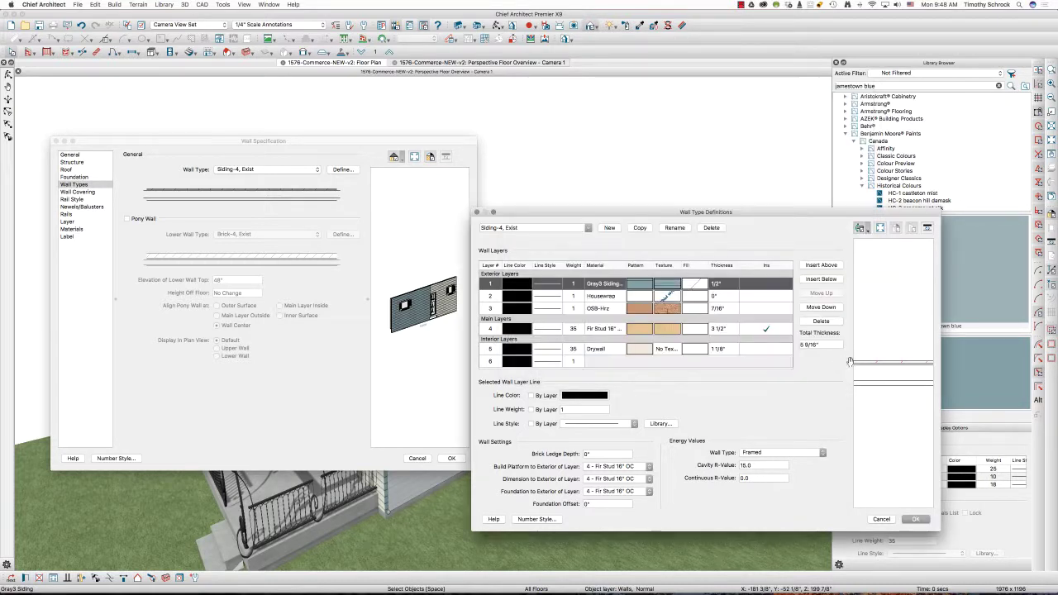
pyautogui.click(915, 519)
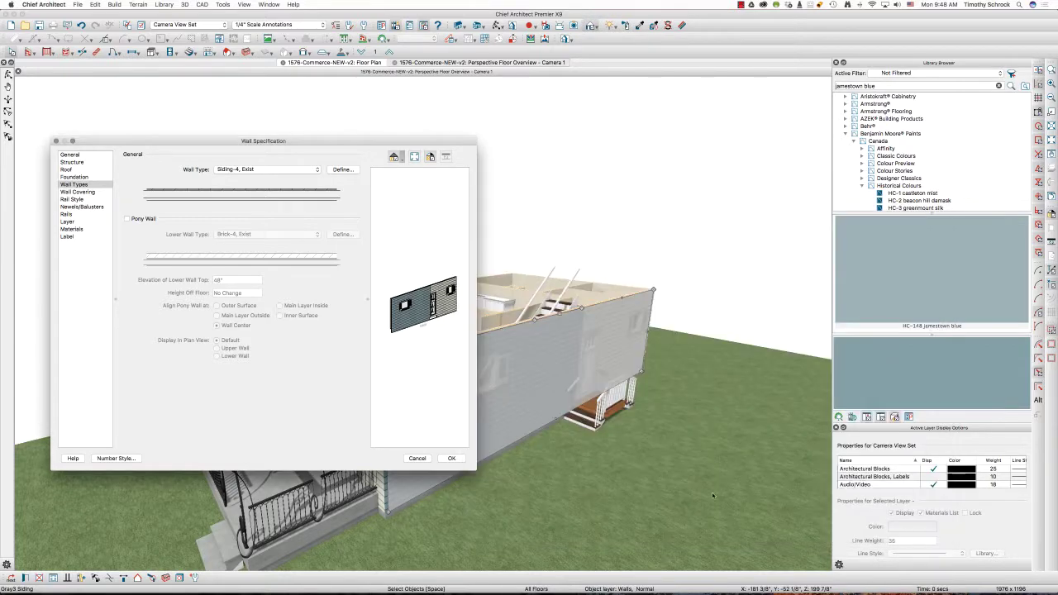
# Step: Apply the wall settings and check the second floor before returning to the first floor
pyautogui.click(451, 458)
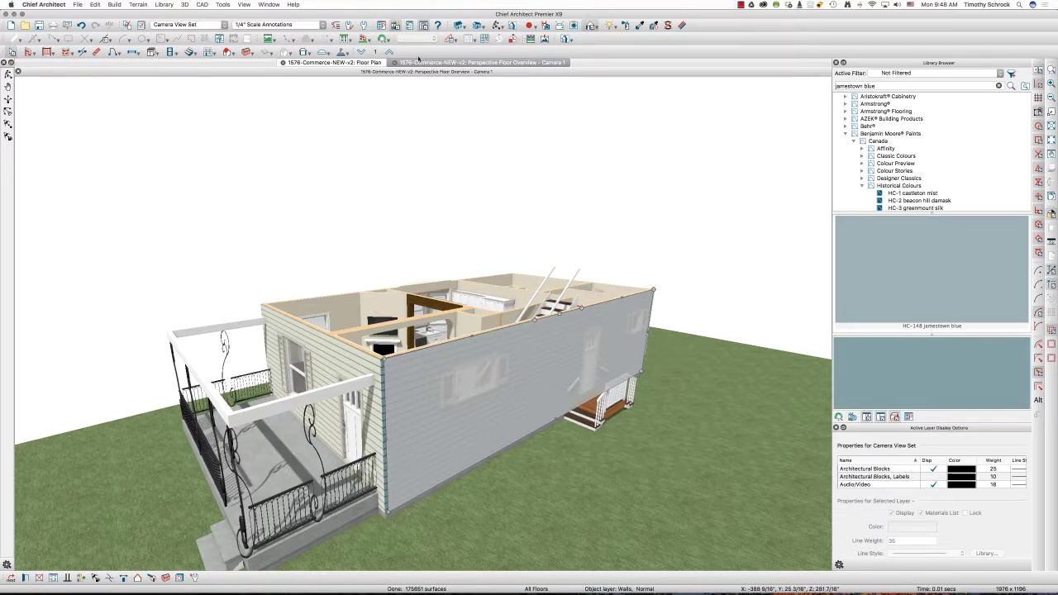
pyautogui.click(389, 52)
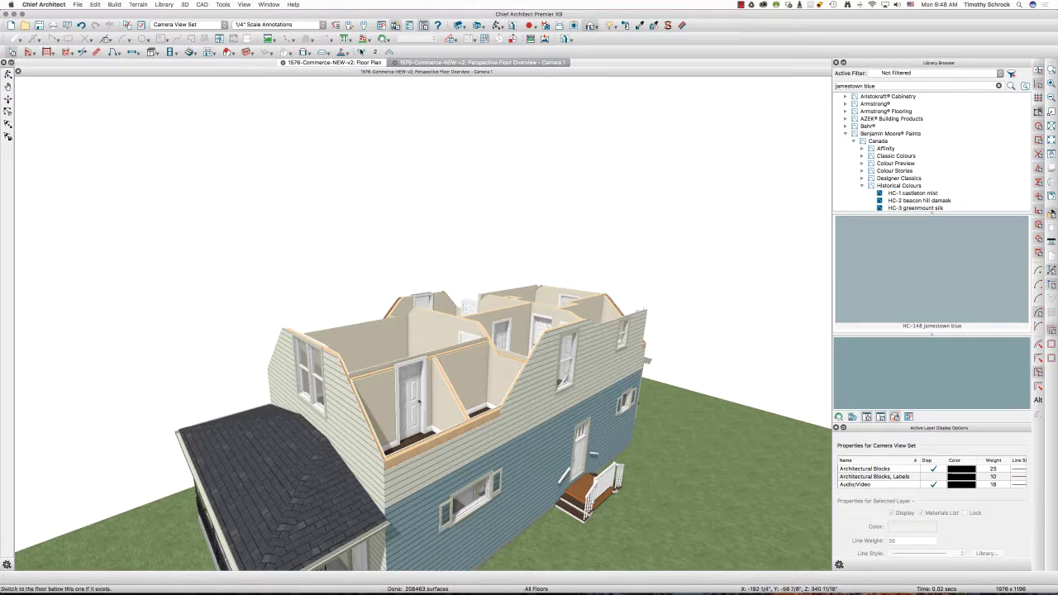
pyautogui.click(361, 52)
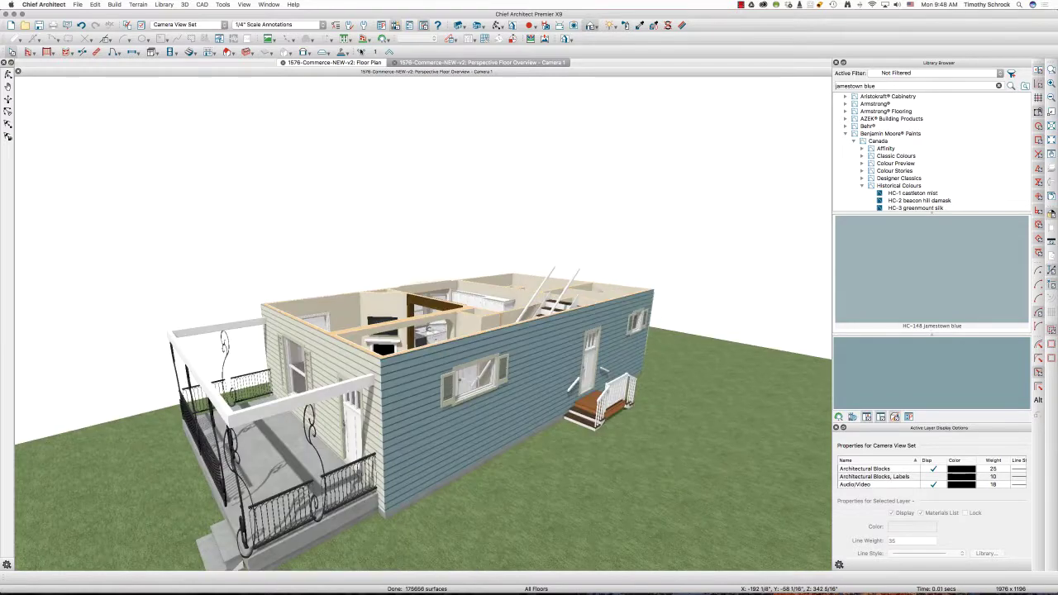
# Step: Select the long blue siding wall, move the camera inside, then close the 3D view
pyautogui.click(516, 353)
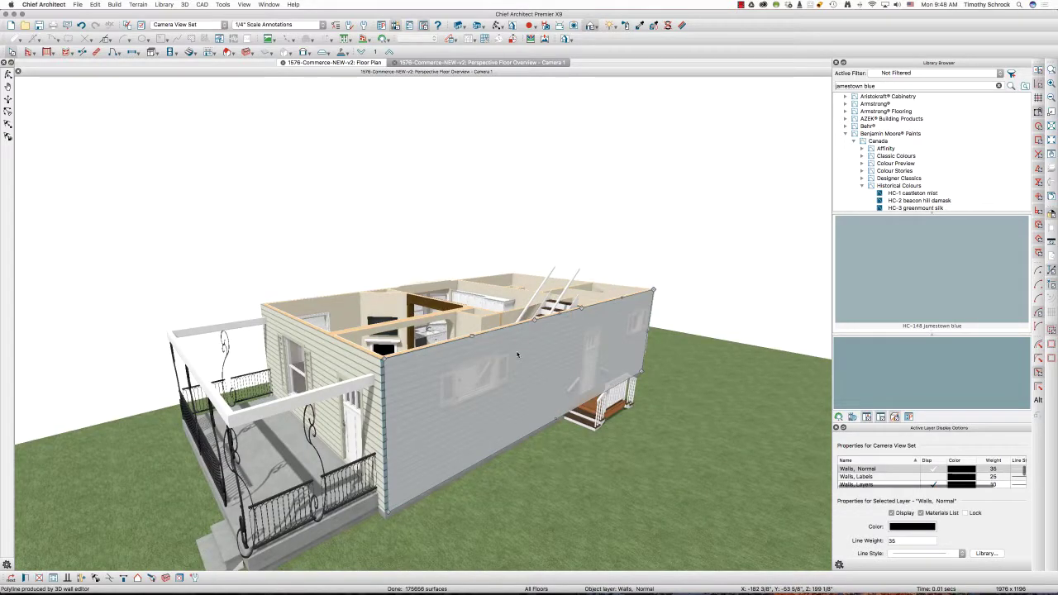
pyautogui.click(8, 75)
pyautogui.moveTo(423, 389); pyautogui.dragTo(400, 364)
pyautogui.scroll(-5, 423, 320)
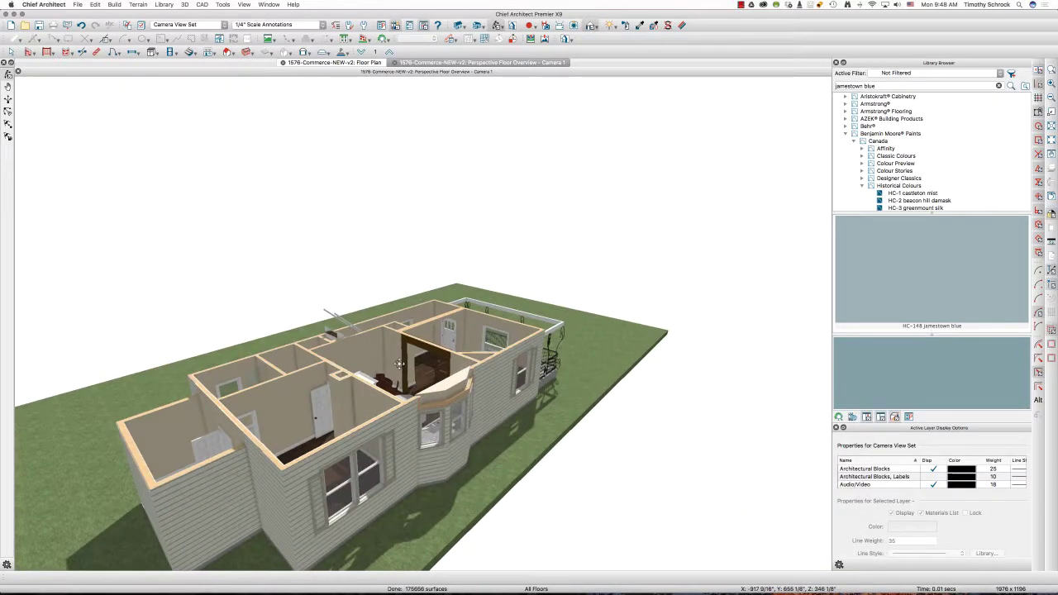
pyautogui.click(396, 63)
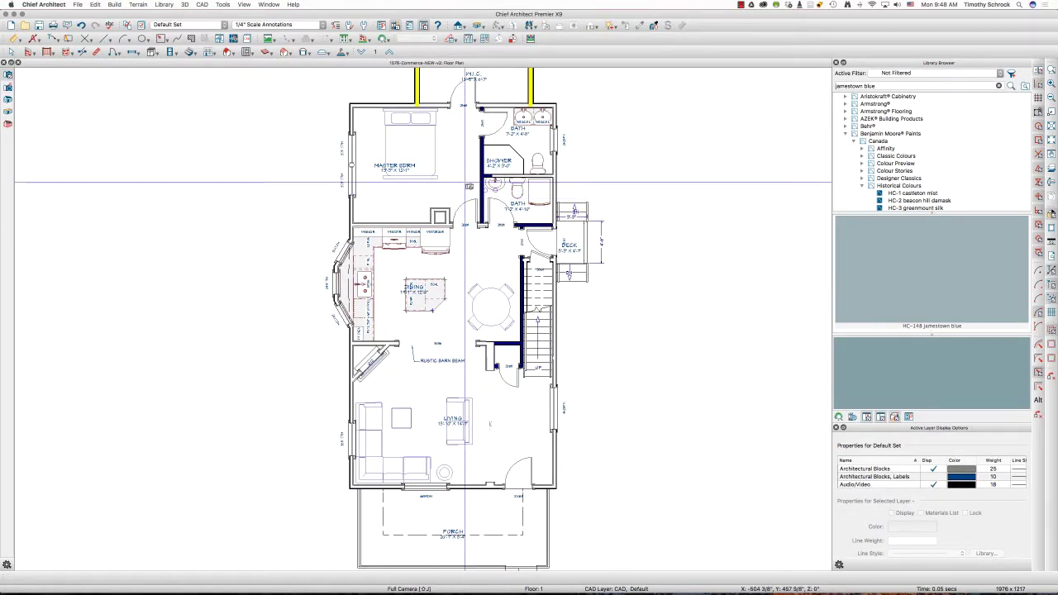
# Step: Select the right exterior wall, open its settings and review the wall type without changes
pyautogui.press('space')
pyautogui.click(555, 162)
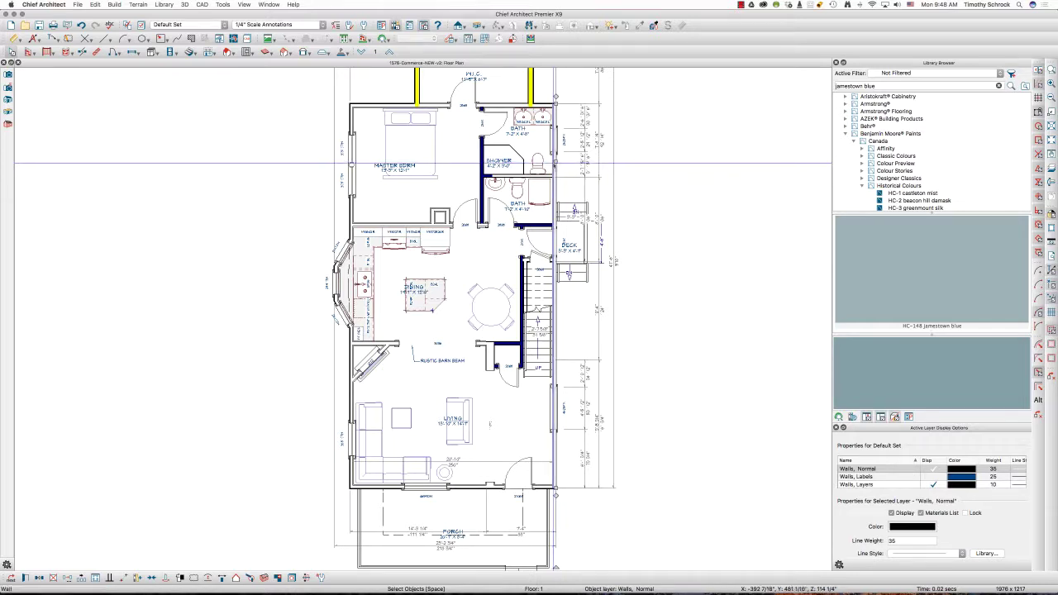
pyautogui.doubleClick(555, 164)
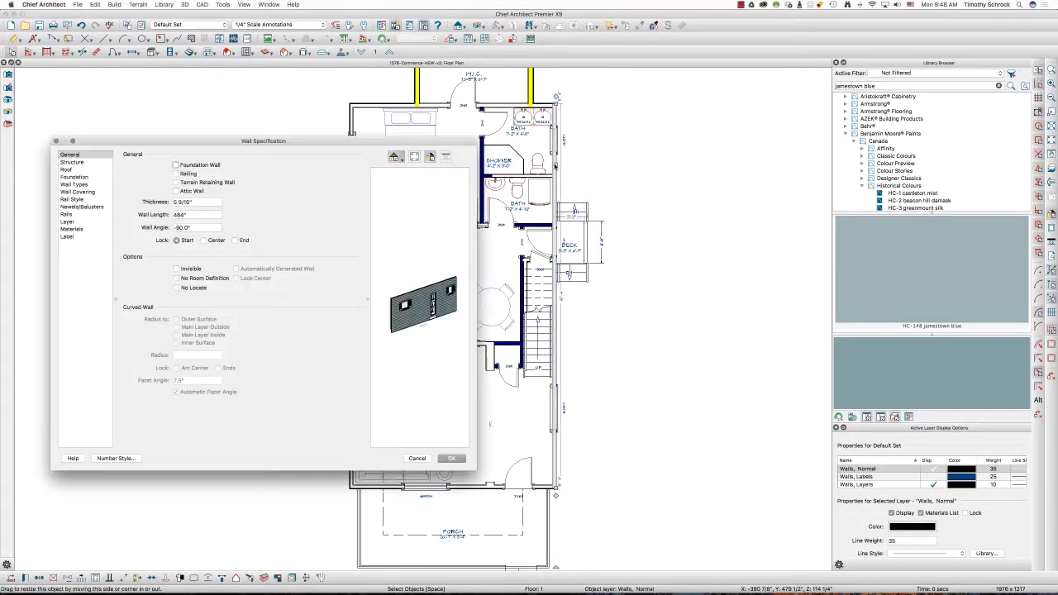
pyautogui.click(74, 185)
pyautogui.press('Escape')
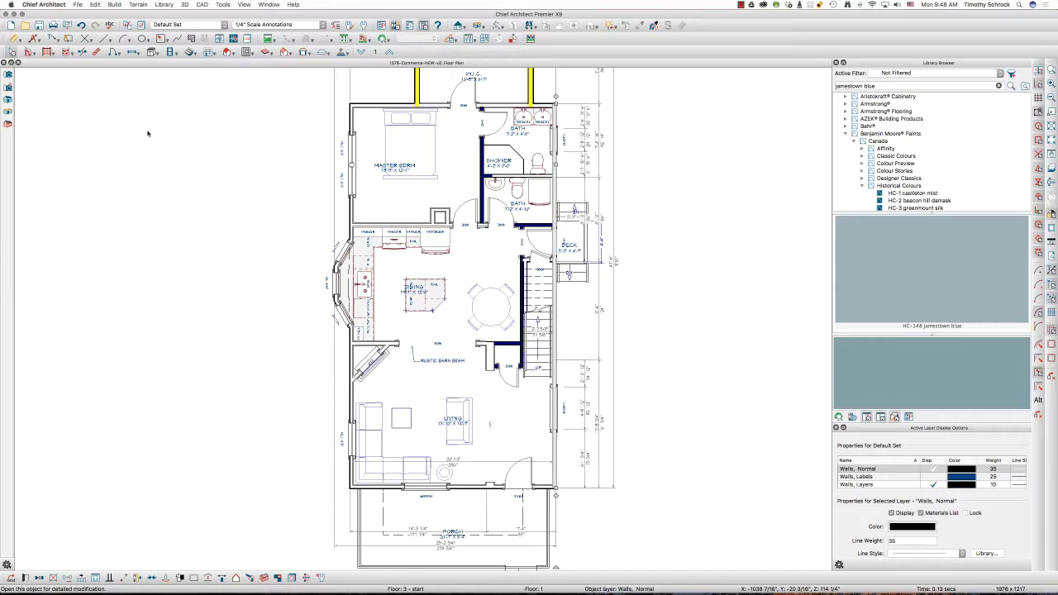
# Step: Set the right wall's exterior surface material to Use Default and apply it
pyautogui.click(81, 229)
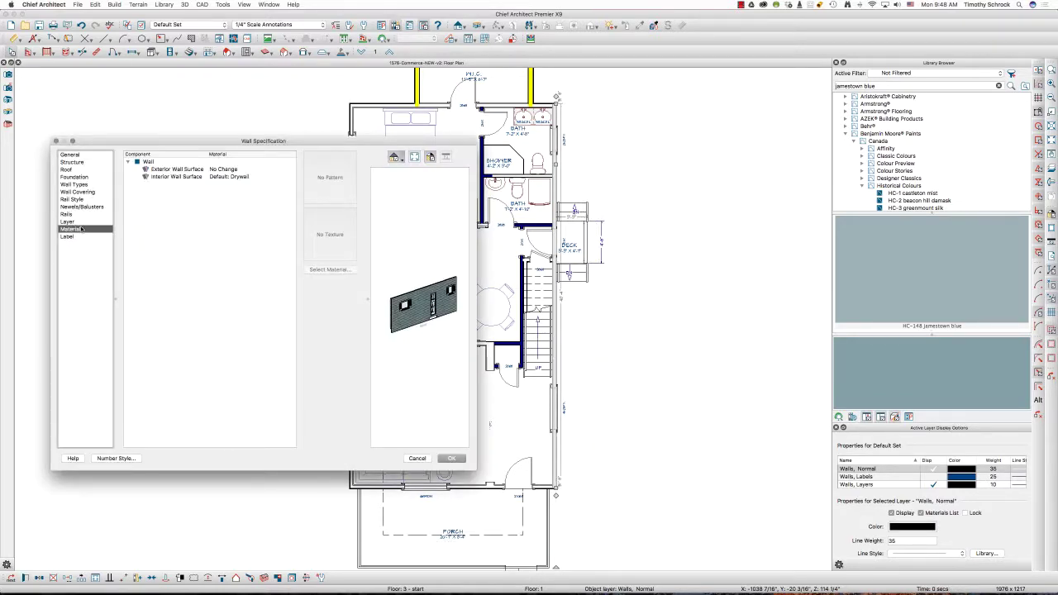
pyautogui.click(187, 169)
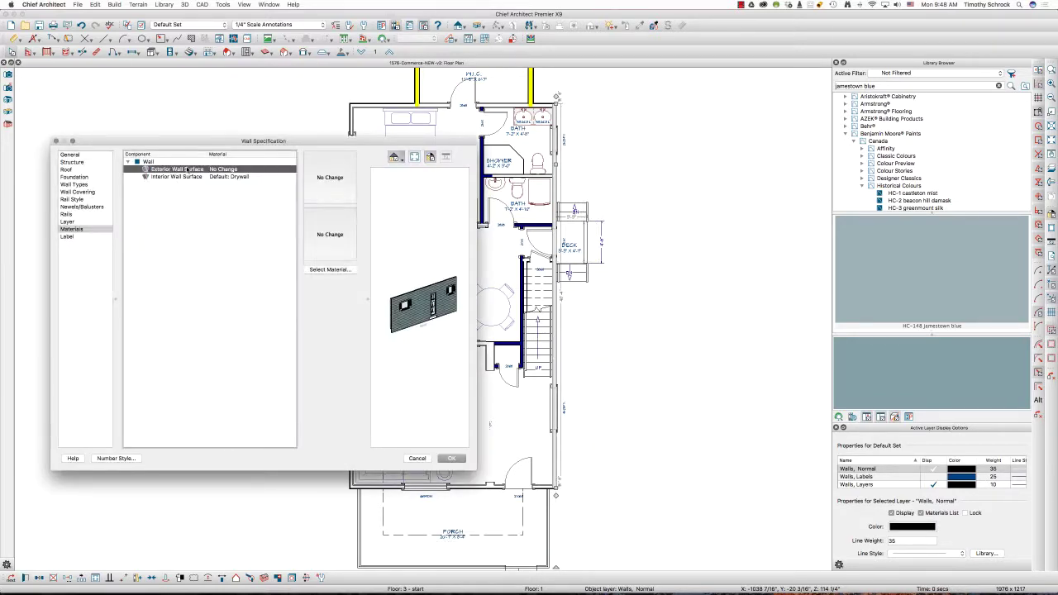
pyautogui.click(324, 273)
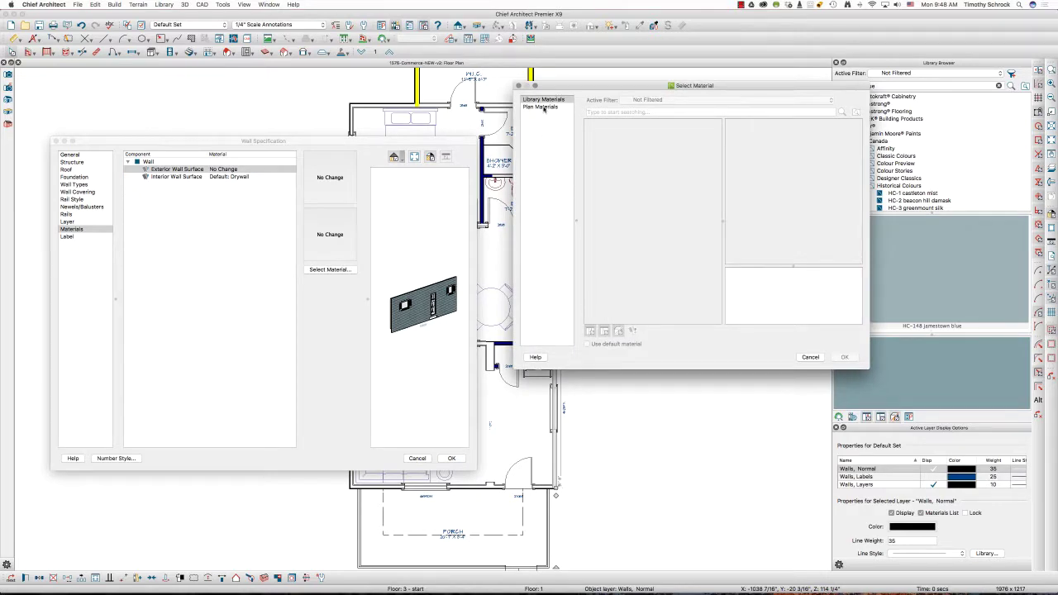
pyautogui.click(542, 107)
pyautogui.click(616, 116)
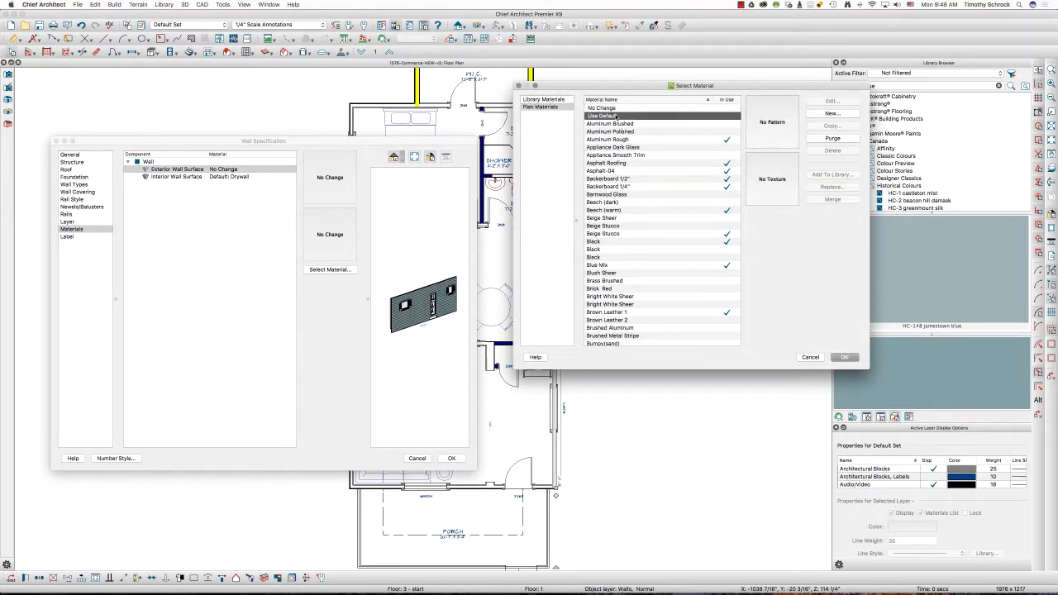
pyautogui.click(844, 357)
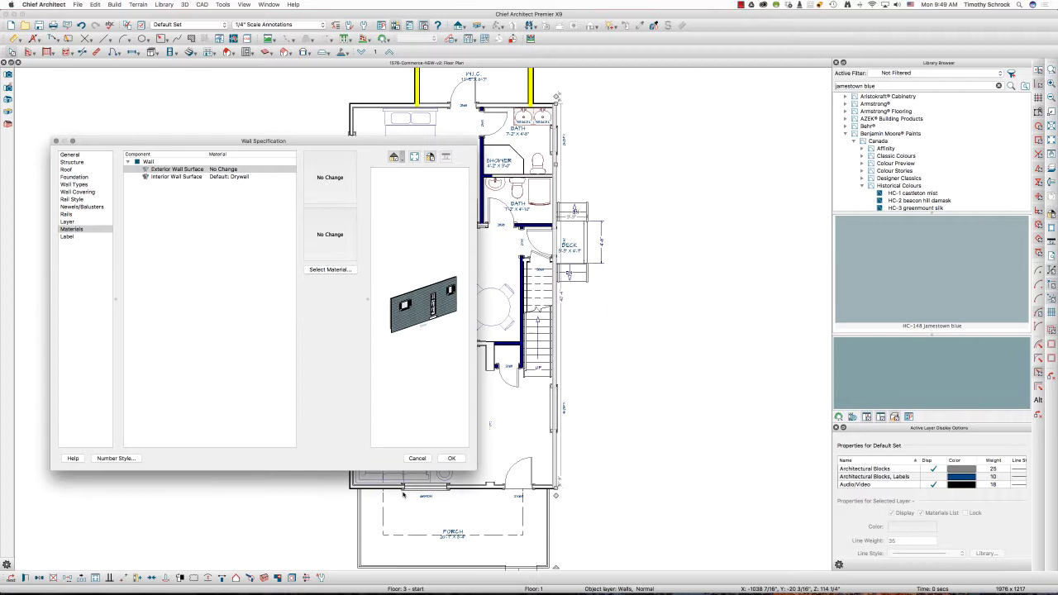
pyautogui.click(452, 459)
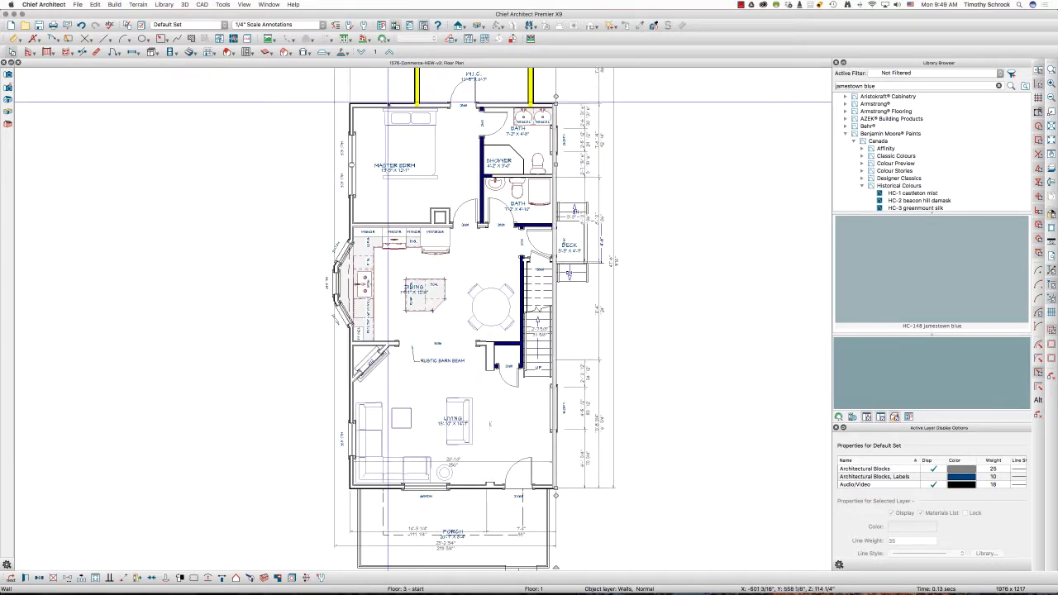
# Step: Select the top, left and bottom first-floor exterior walls and open their Wall Specification
pyautogui.click(385, 104)
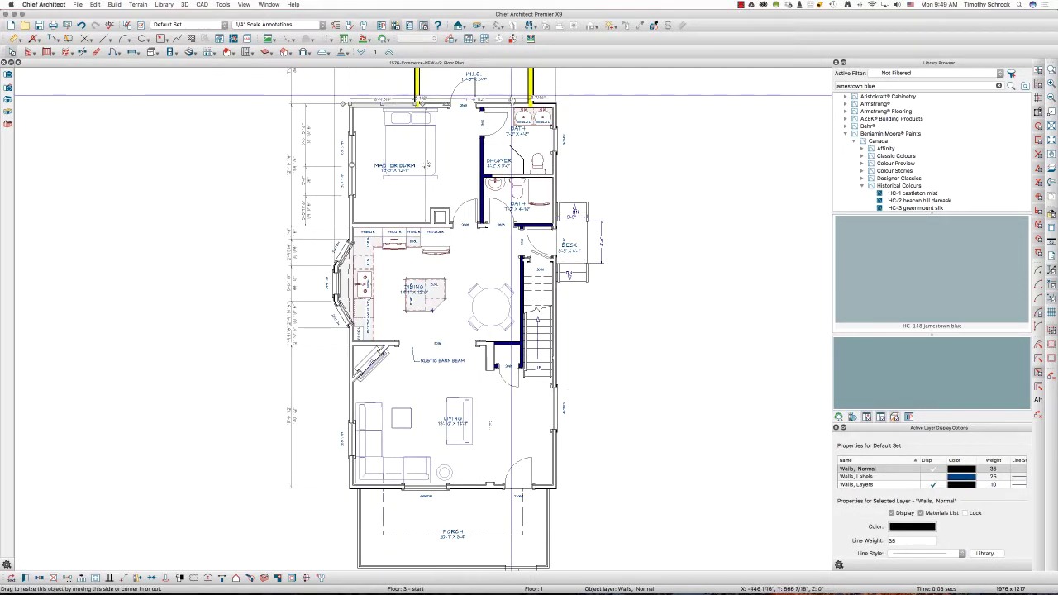
pyautogui.click(352, 171)
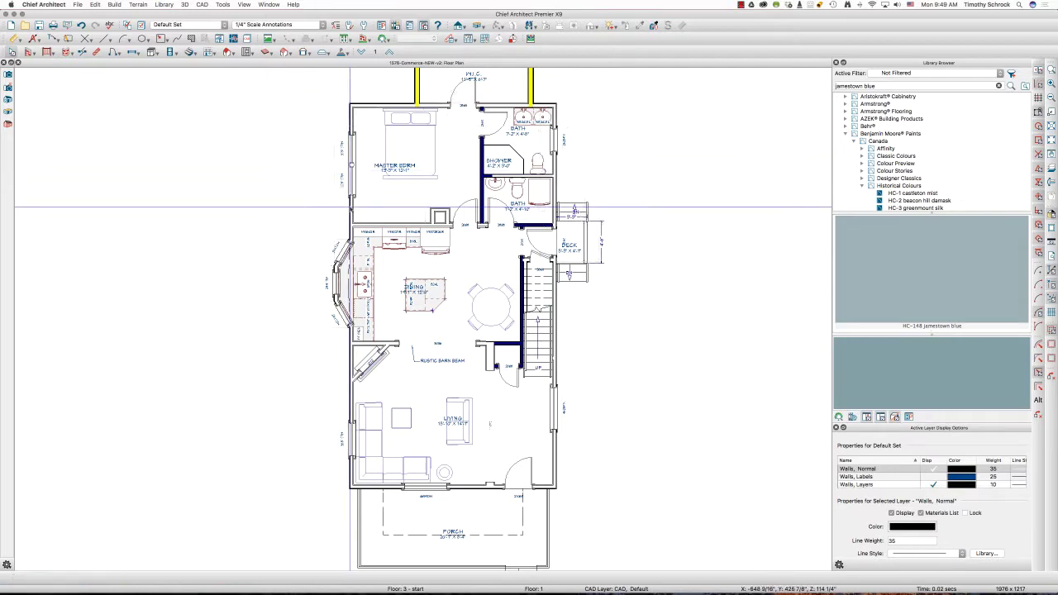
pyautogui.keyDown('shift'); pyautogui.click(349, 366); pyautogui.keyUp('shift')
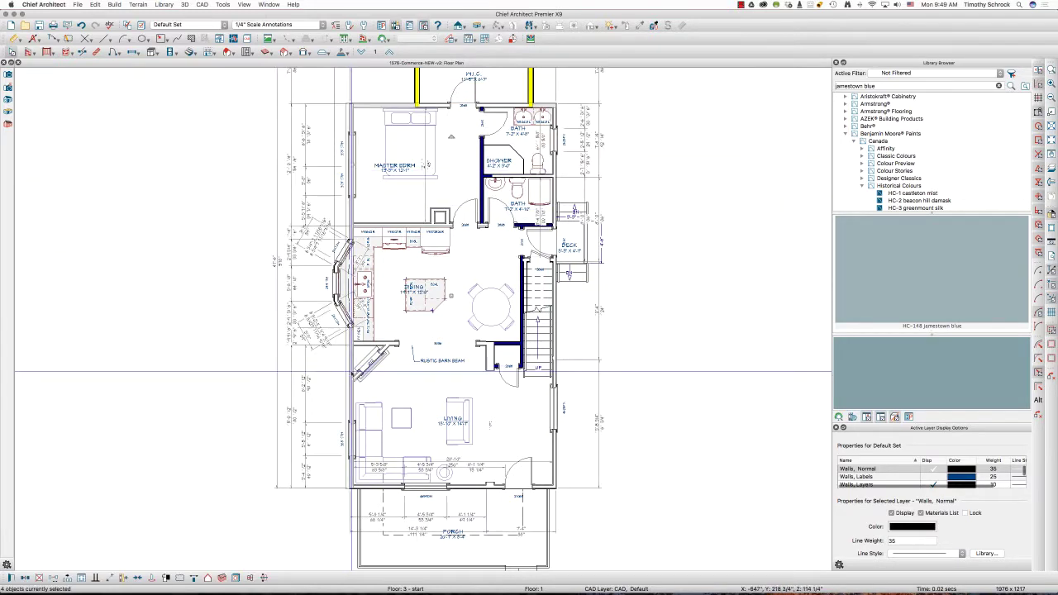
pyautogui.keyDown('shift'); pyautogui.click(378, 488); pyautogui.keyUp('shift')
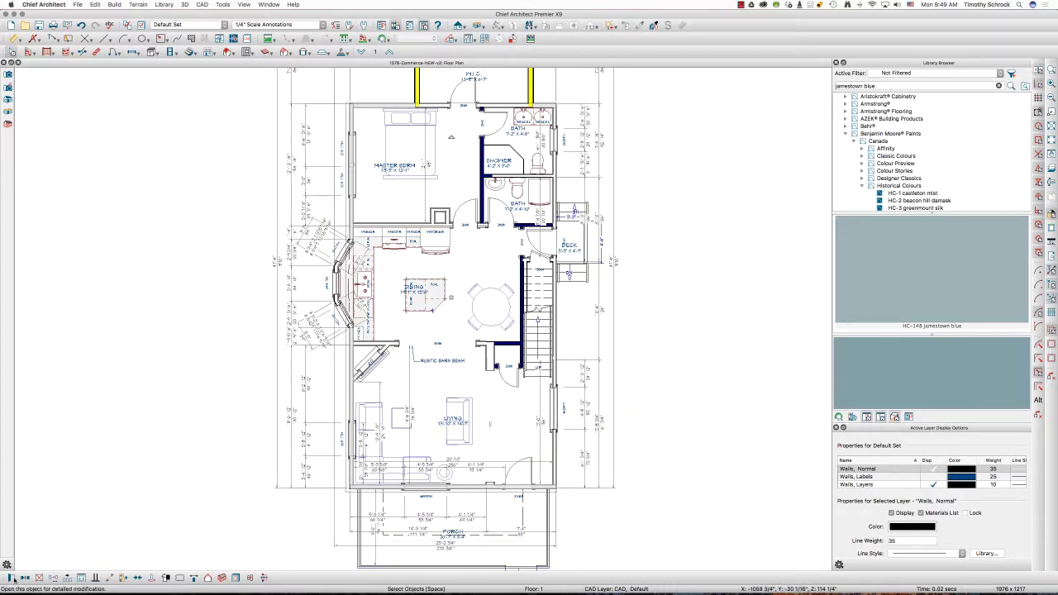
pyautogui.press('super+e')
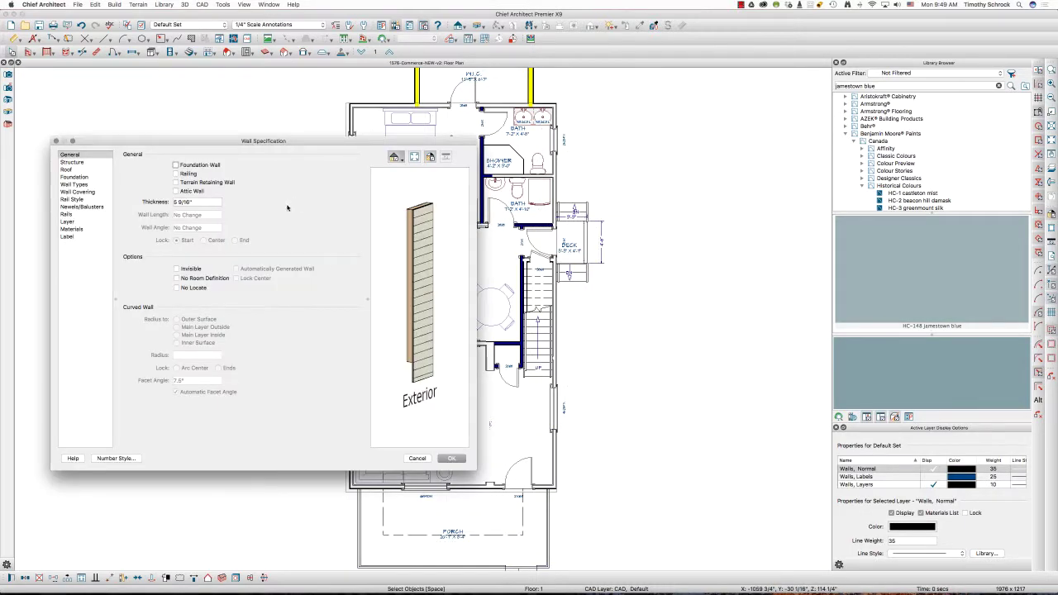
# Step: Set their Exterior Wall Surface material to Use Default from the Plan Materials list
pyautogui.click(82, 230)
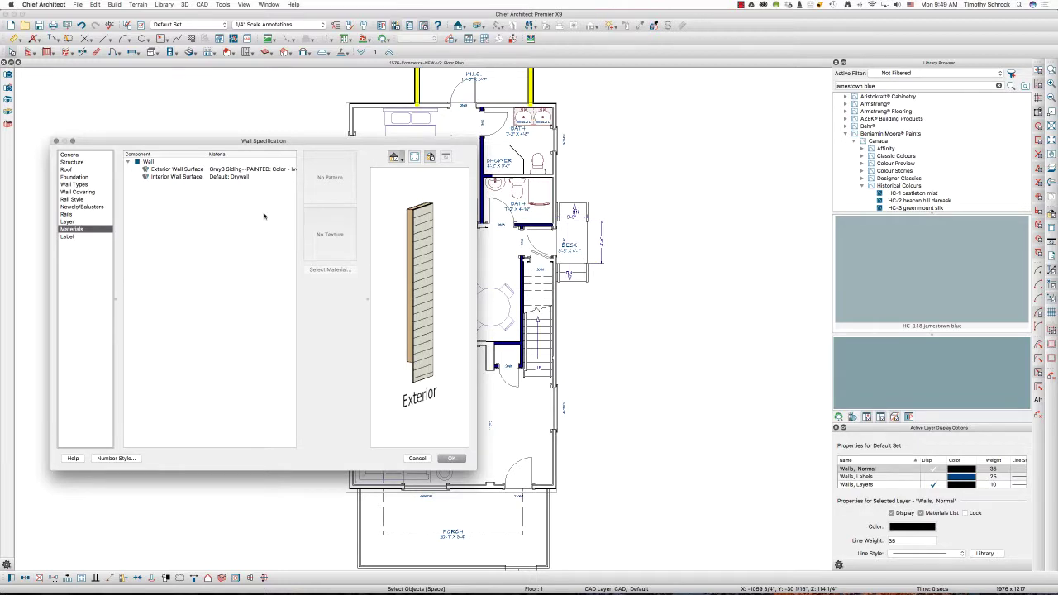
pyautogui.click(186, 170)
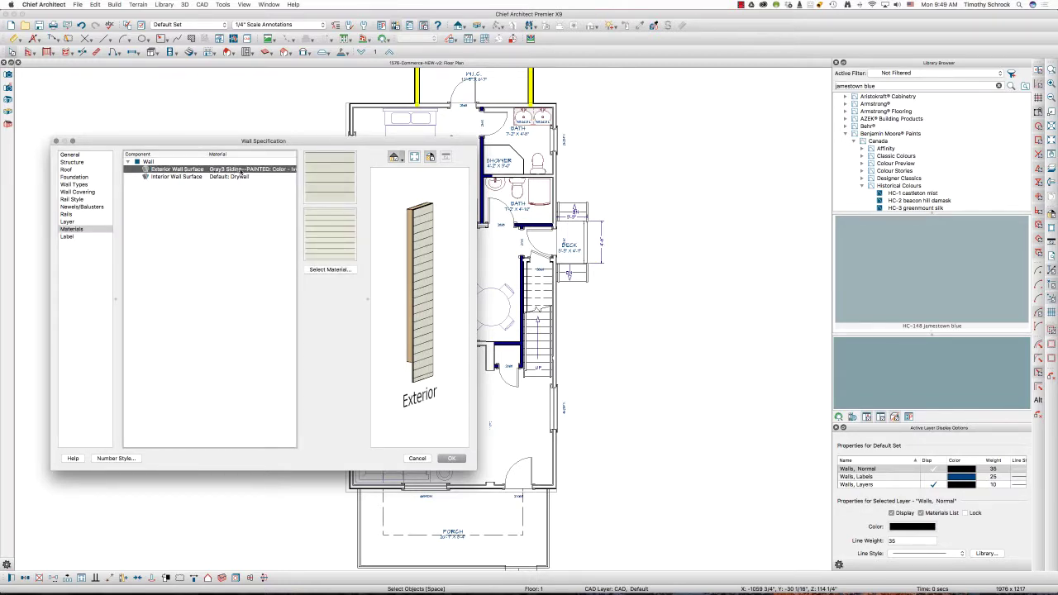
pyautogui.click(339, 270)
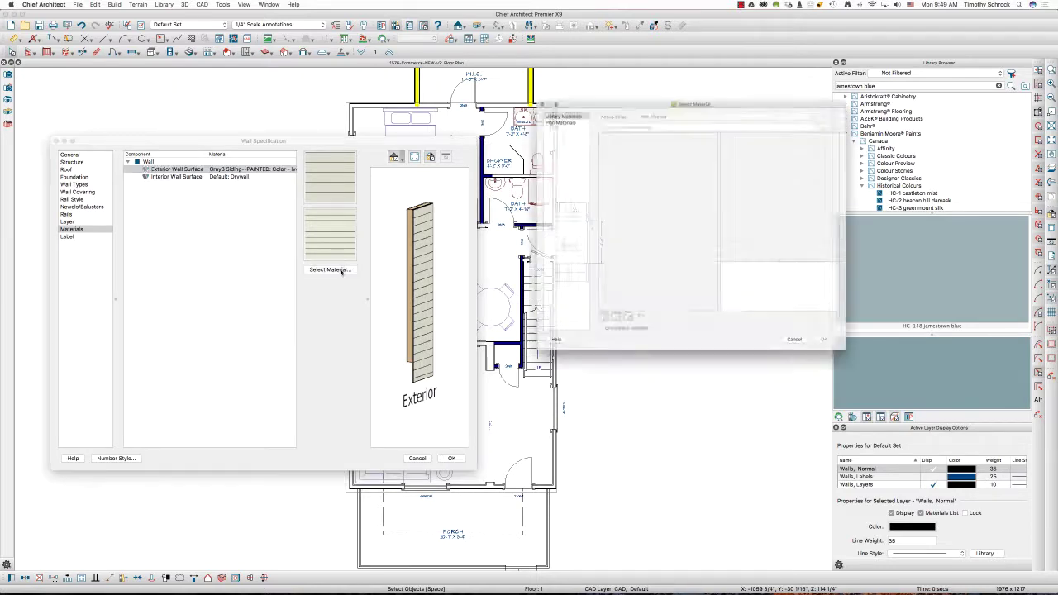
pyautogui.click(539, 107)
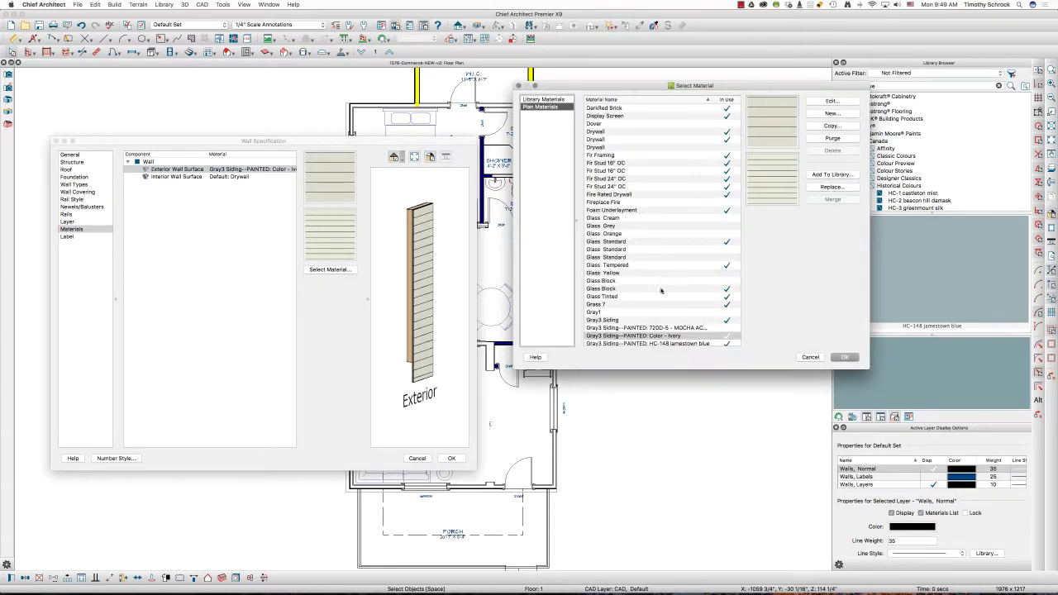
pyautogui.scroll(10, 659, 274)
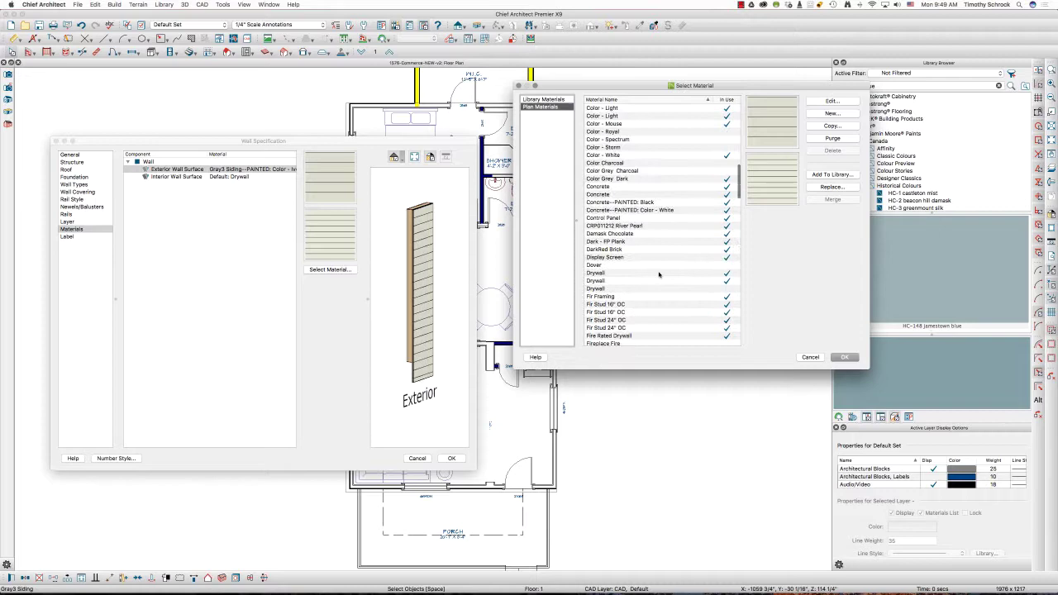
pyautogui.scroll(6, 718, 155)
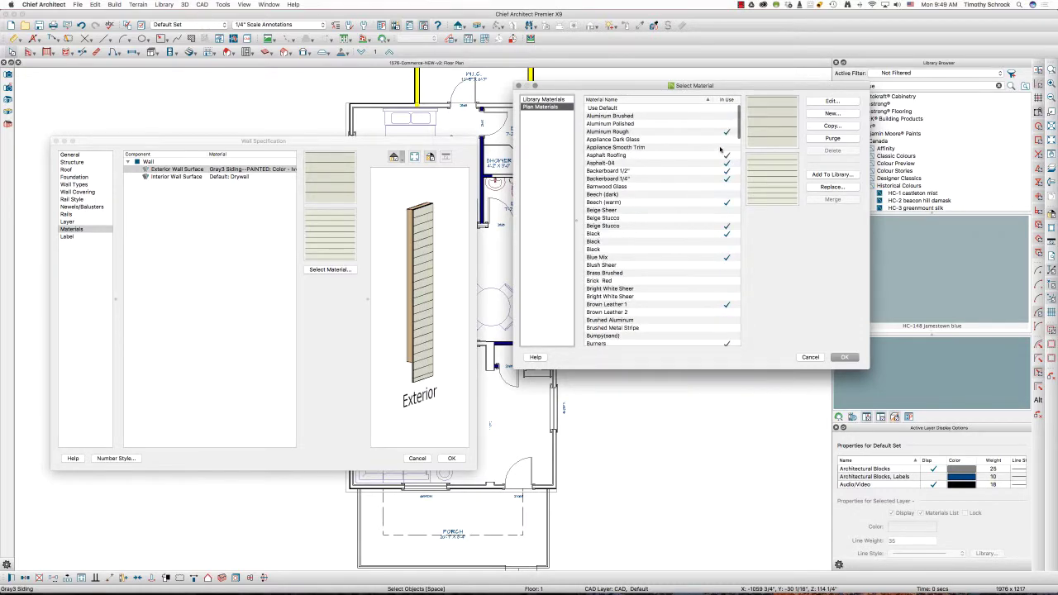
pyautogui.click(739, 132)
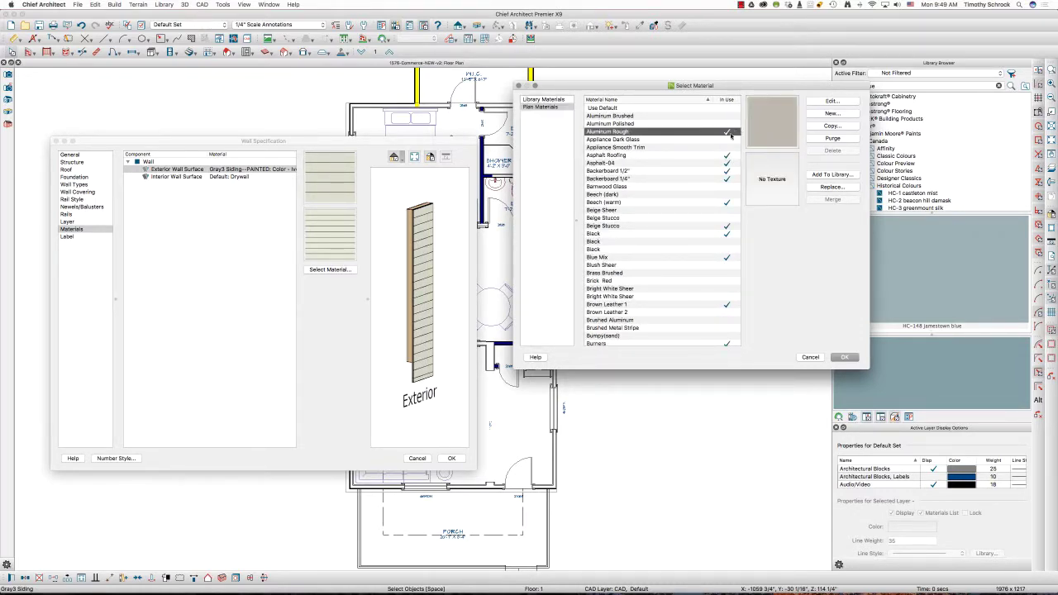
pyautogui.moveTo(736, 137); pyautogui.dragTo(733, 224)
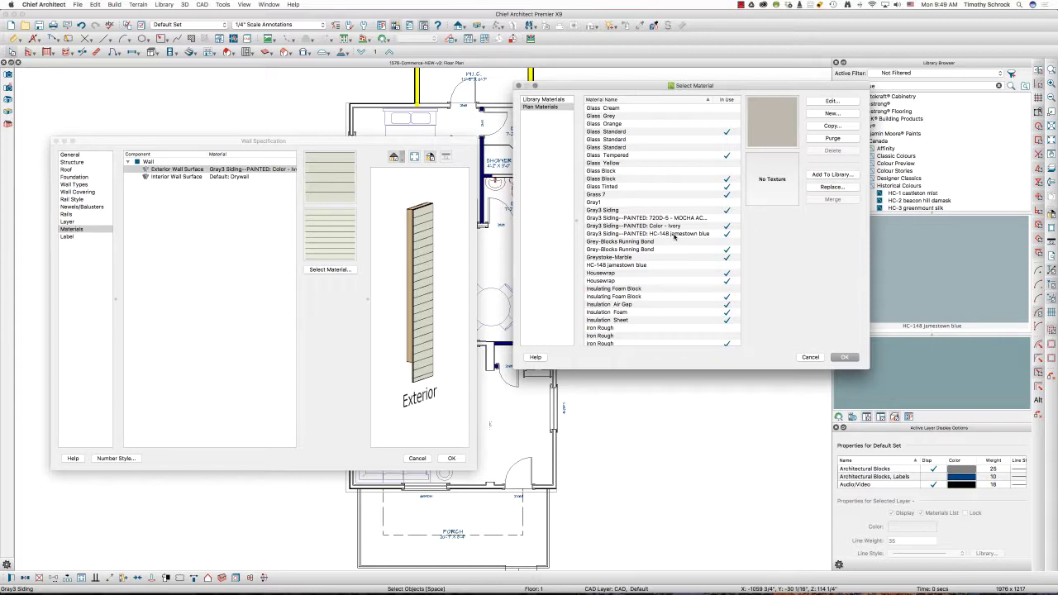
pyautogui.scroll(15, 674, 236)
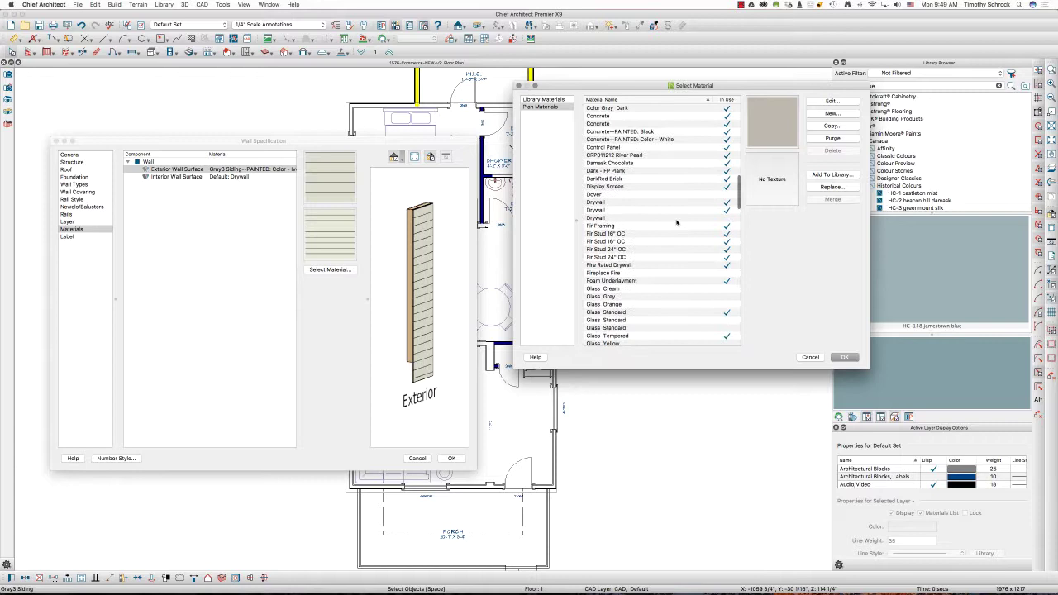
pyautogui.moveTo(740, 177); pyautogui.dragTo(736, 113)
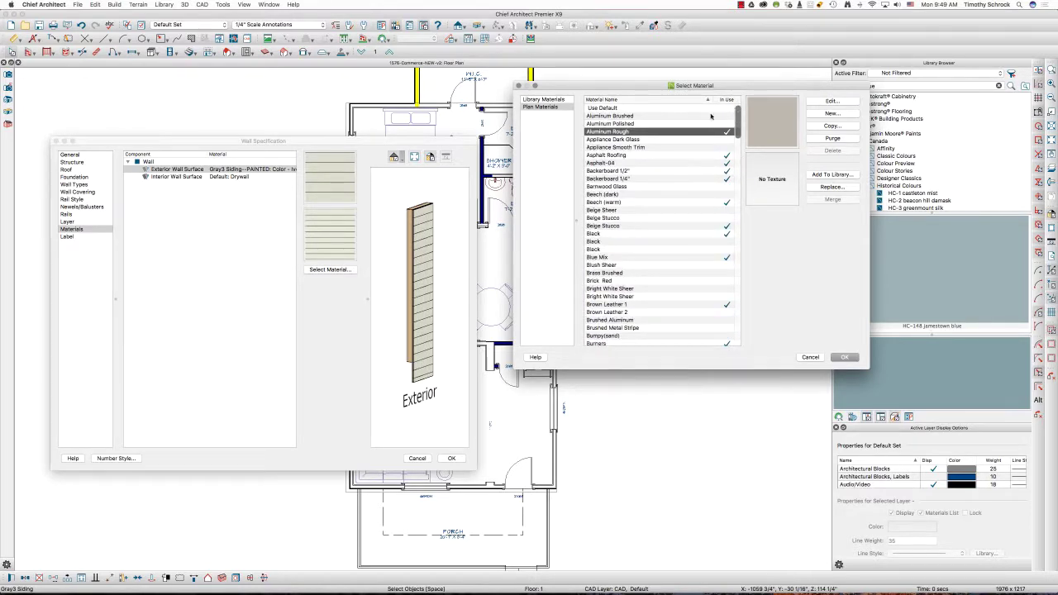
pyautogui.click(679, 108)
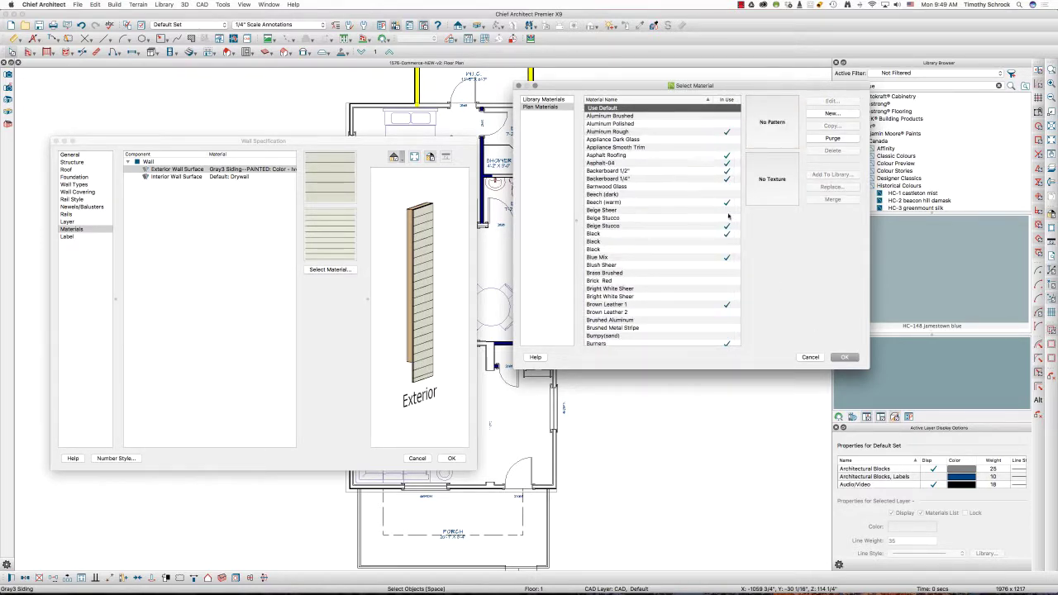
pyautogui.click(845, 356)
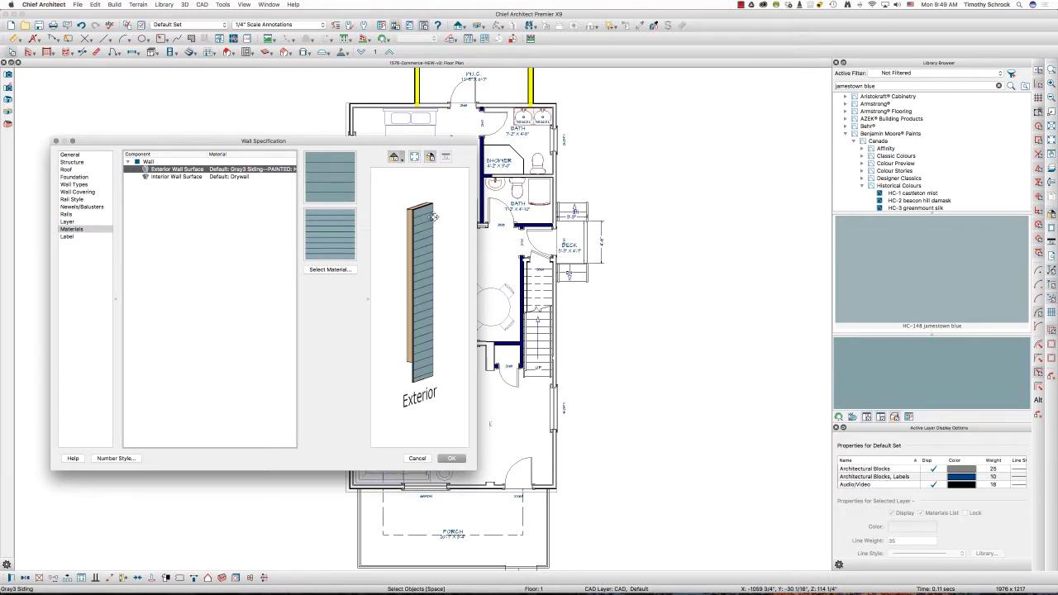
# Step: Apply the first-floor wall settings, then select the bay window walls and open their settings
pyautogui.click(452, 458)
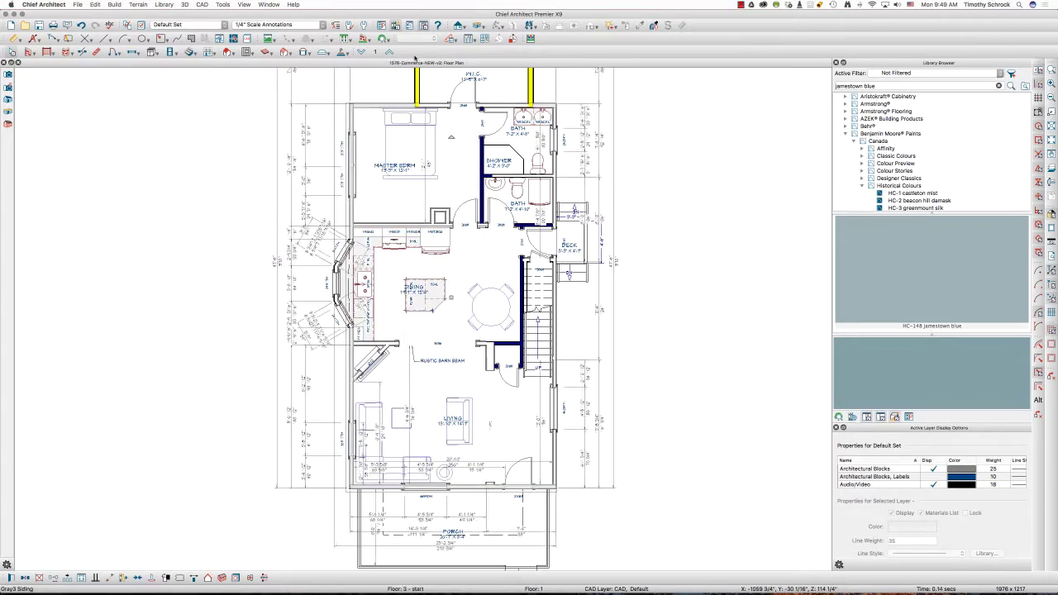
pyautogui.click(28, 52)
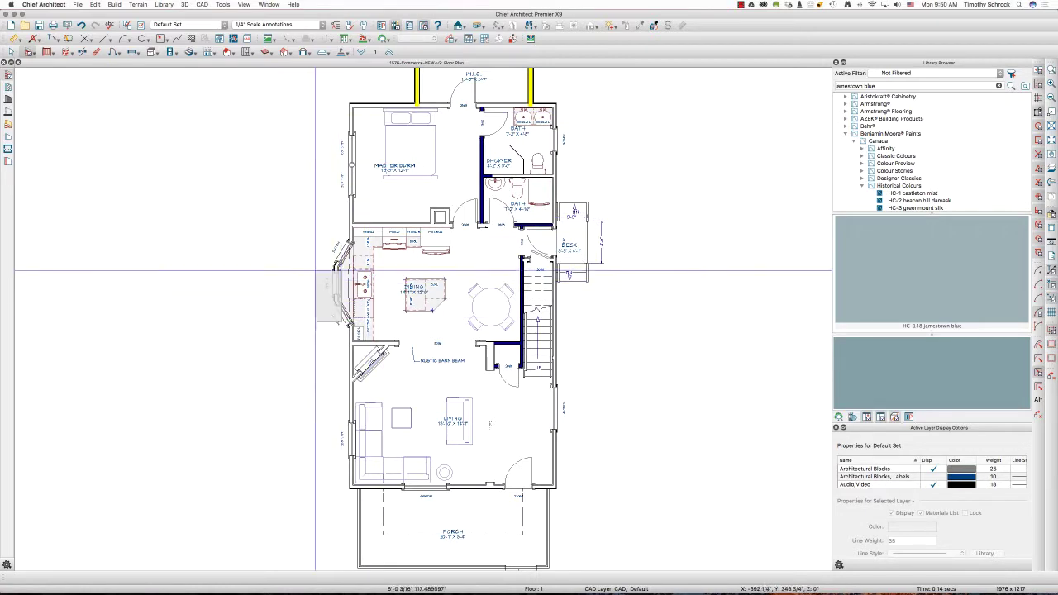
pyautogui.click(302, 242)
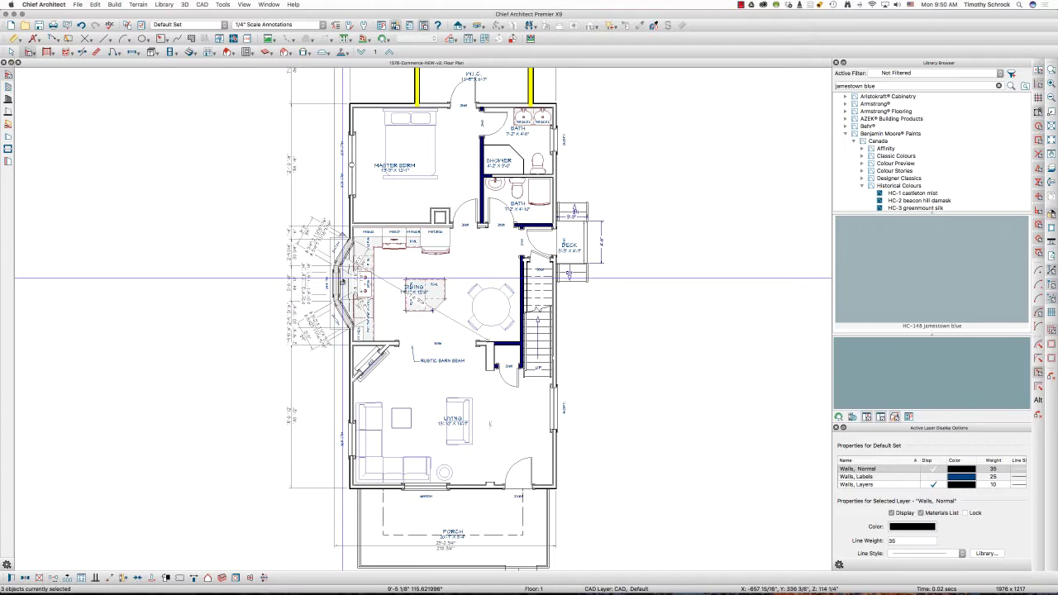
pyautogui.doubleClick(343, 279)
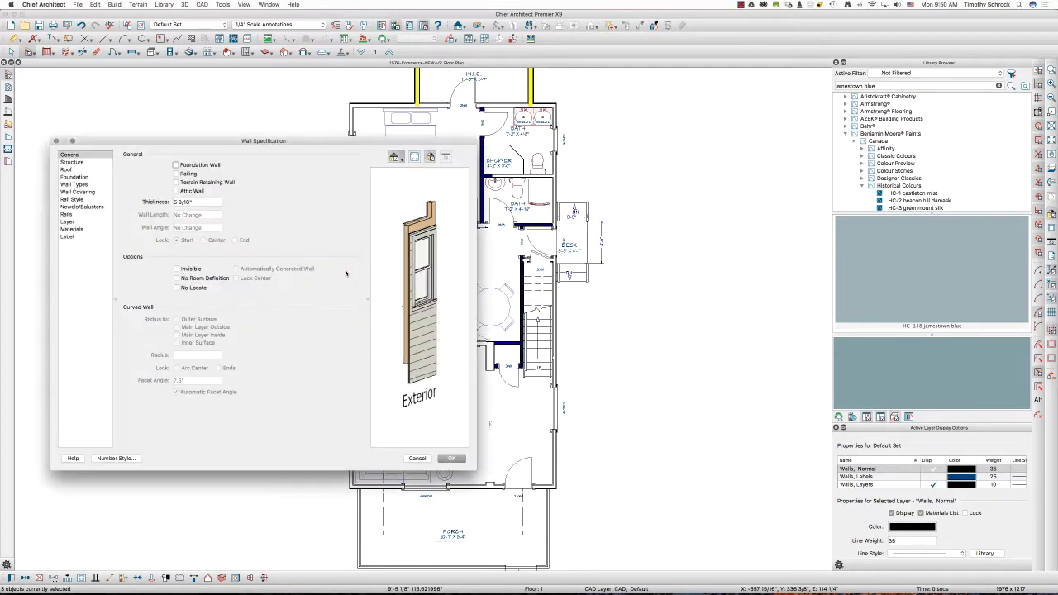
# Step: Set the bay walls' exterior surface to Use Default, then move up to the second floor
pyautogui.click(71, 230)
pyautogui.click(184, 170)
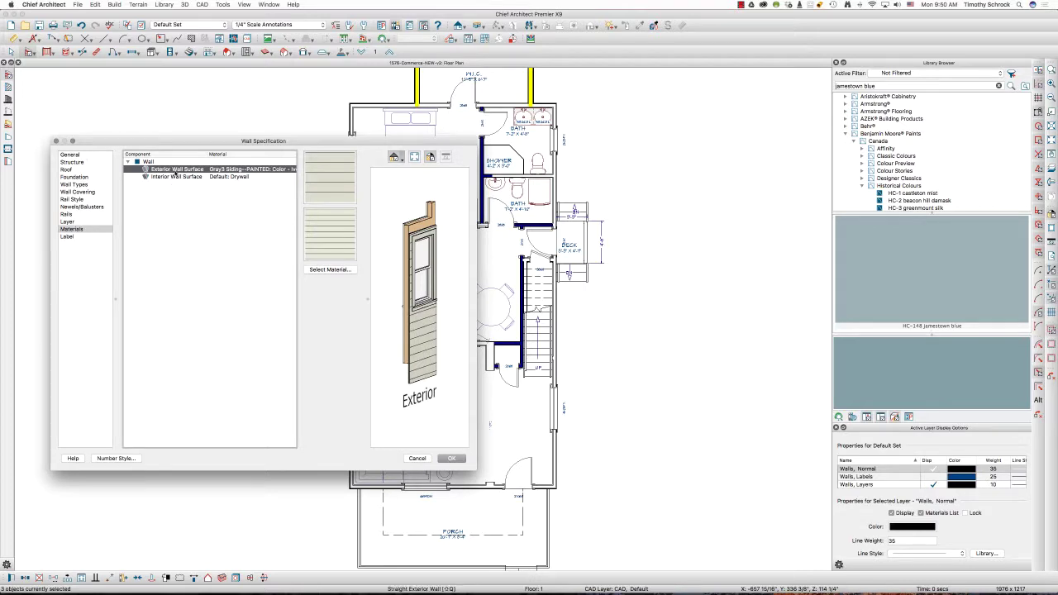
pyautogui.click(330, 270)
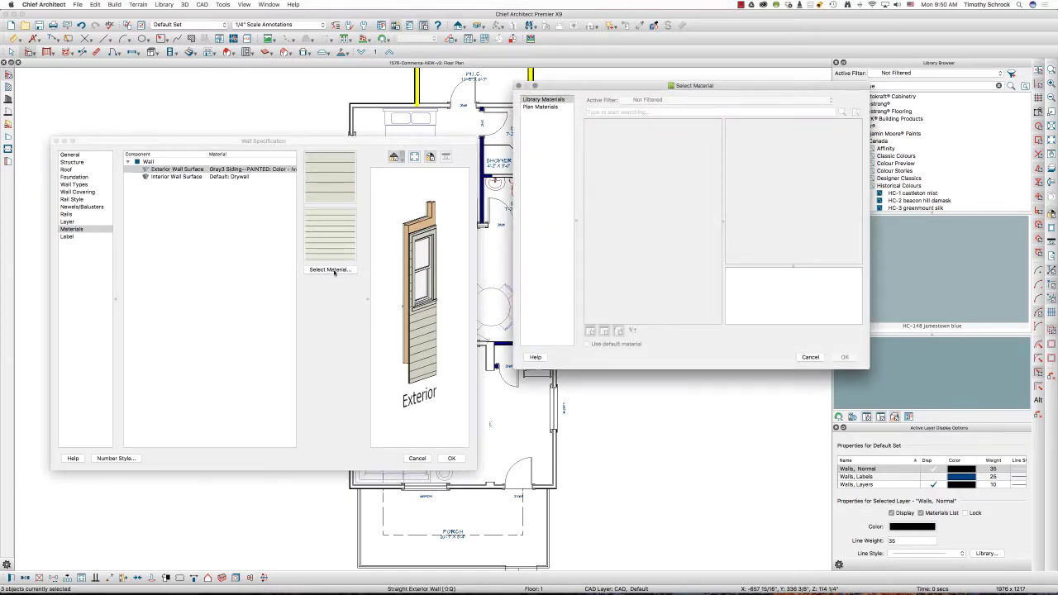
pyautogui.click(526, 108)
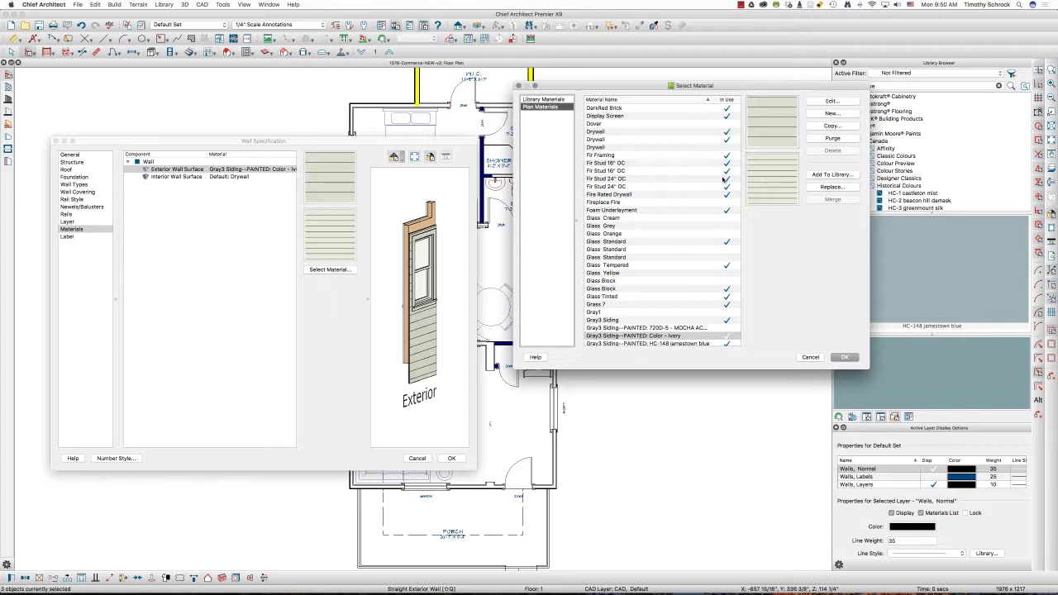
pyautogui.scroll(10, 724, 176)
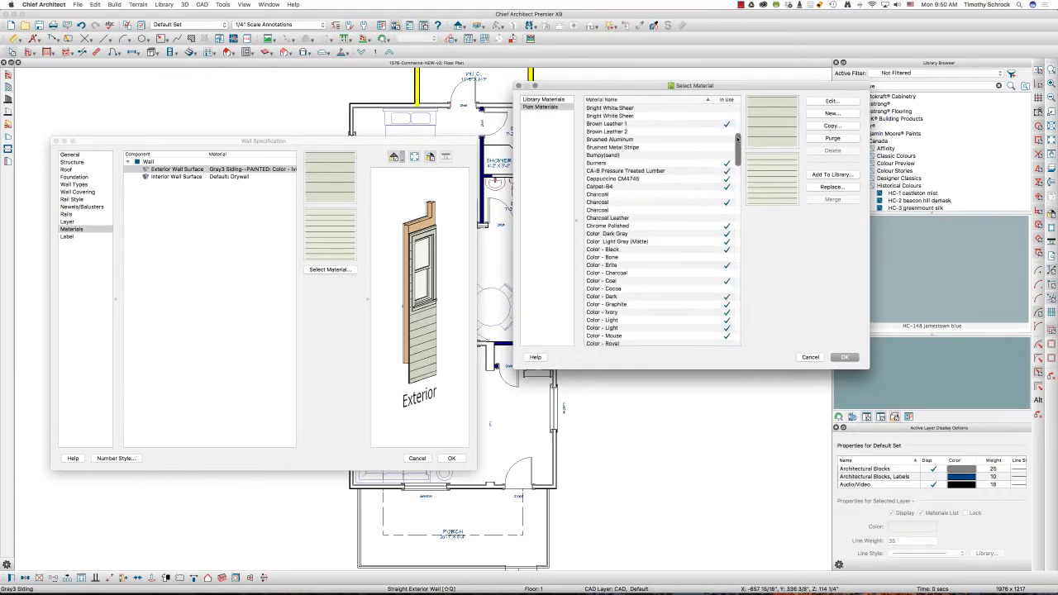
pyautogui.moveTo(738, 139); pyautogui.dragTo(738, 105)
pyautogui.click(661, 110)
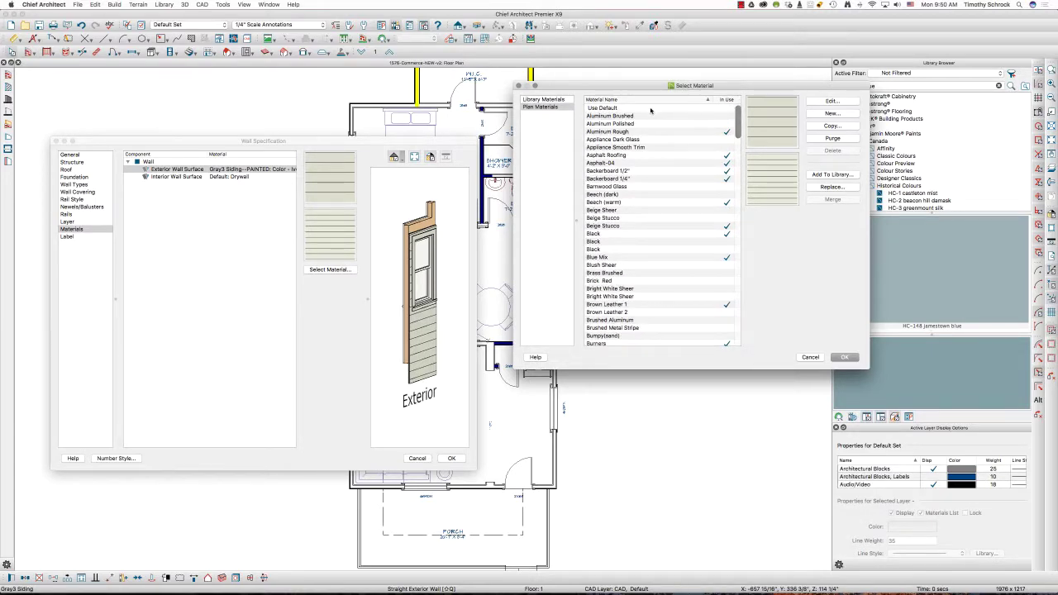
pyautogui.click(845, 358)
pyautogui.click(451, 458)
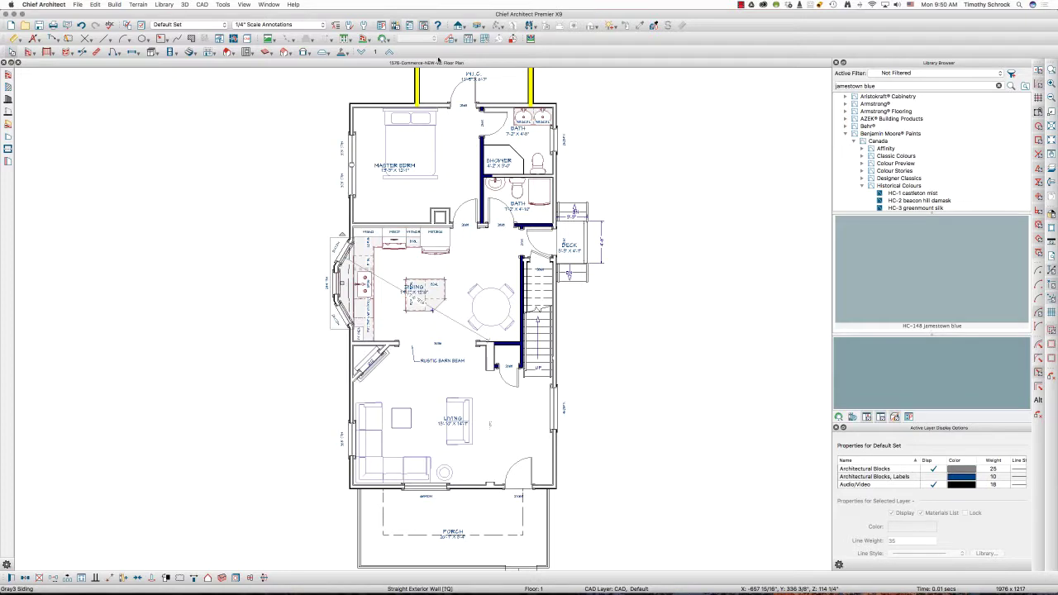
pyautogui.click(392, 52)
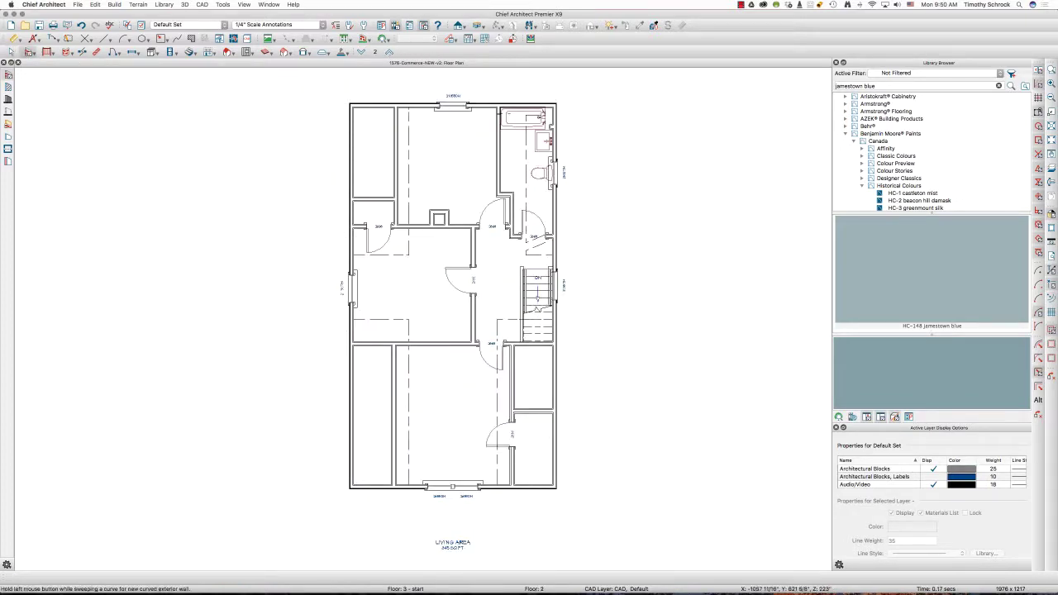
# Step: Select the second-floor exterior walls, open their specification and review the wall type layers
pyautogui.click(385, 106)
pyautogui.press('Escape')
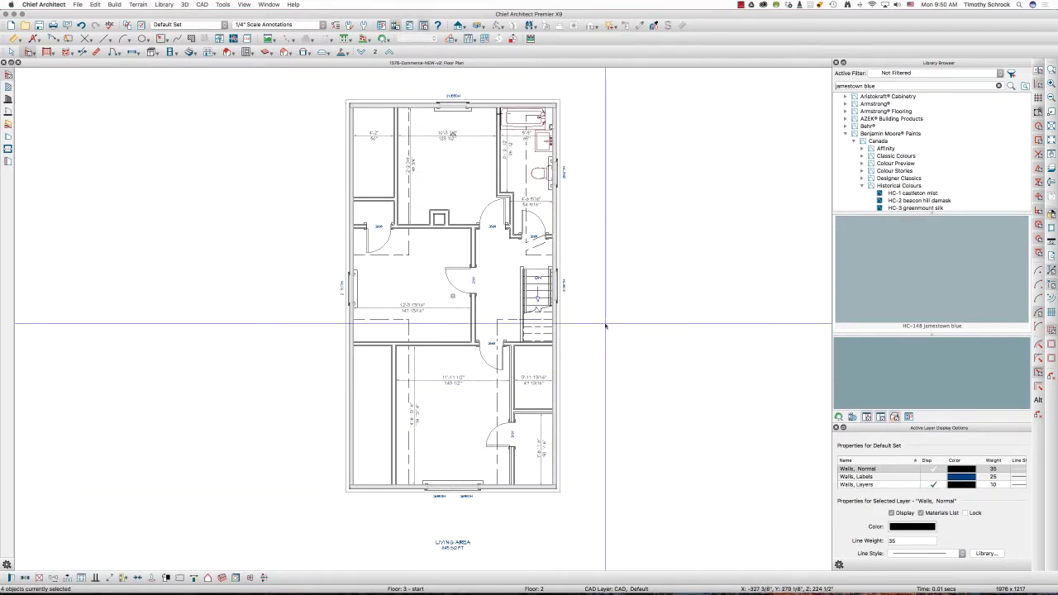
pyautogui.press('super+e')
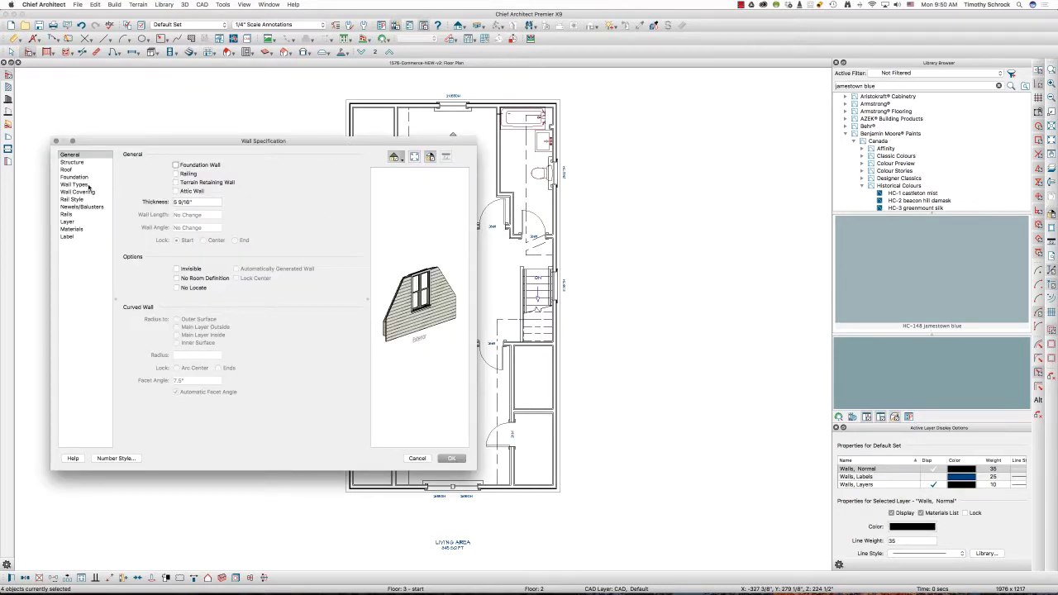
pyautogui.click(74, 185)
pyautogui.click(343, 169)
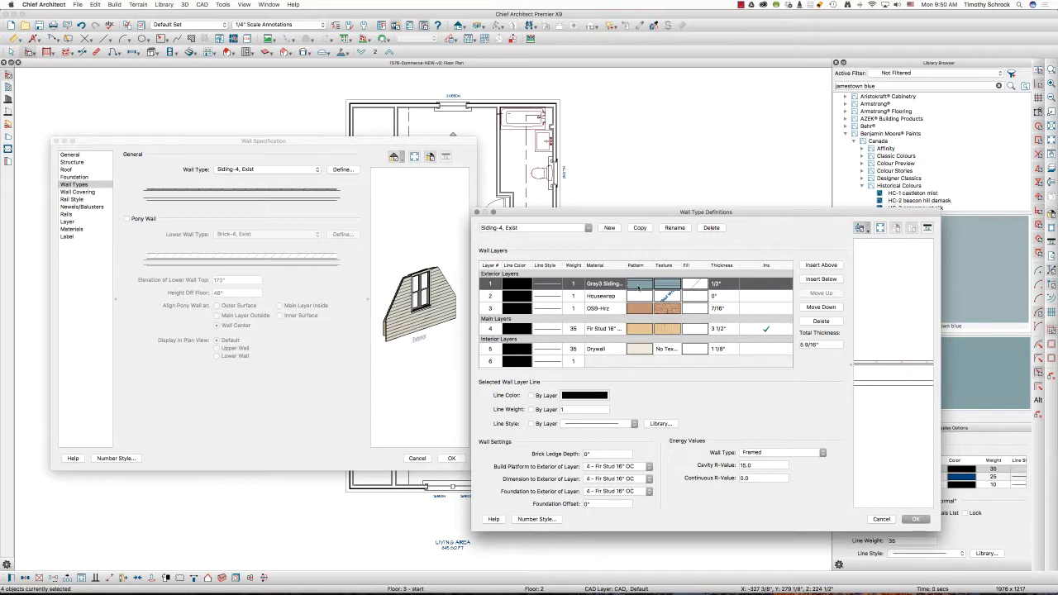
pyautogui.click(881, 520)
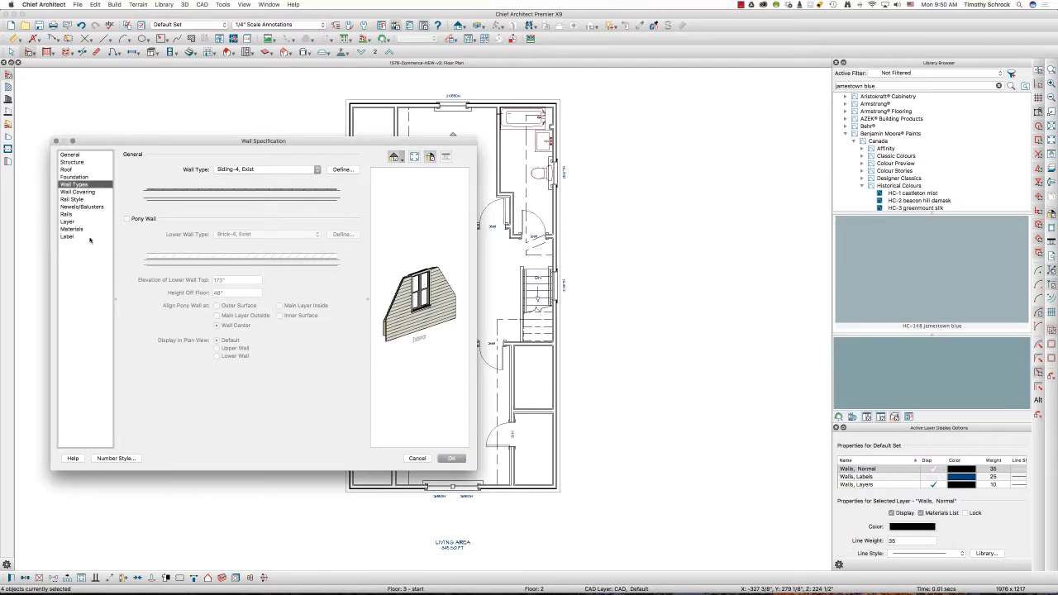
# Step: Set their Exterior Wall Surface material to Use Default and apply the changes
pyautogui.click(86, 230)
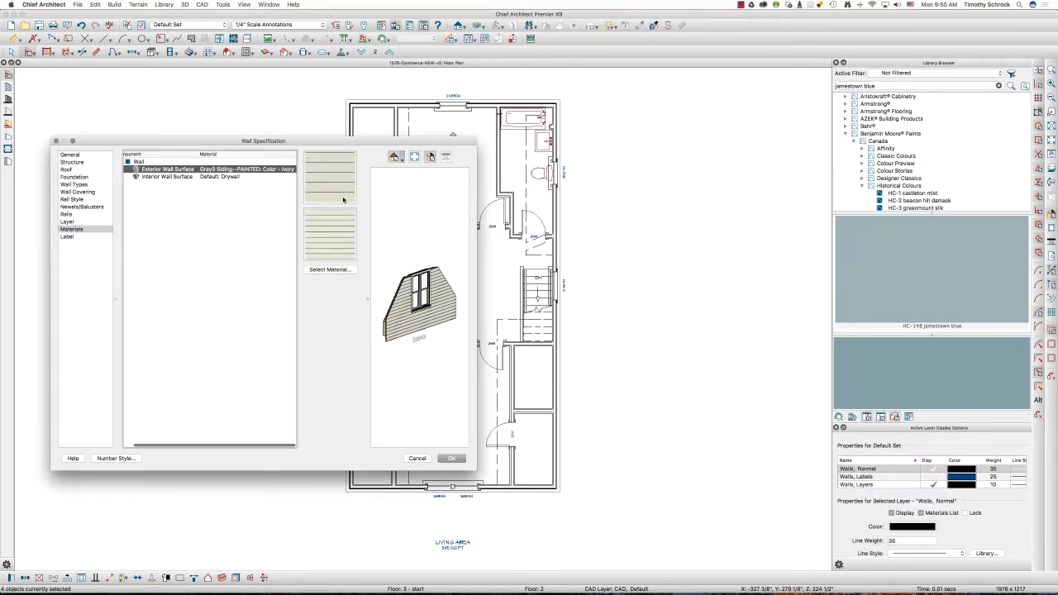
pyautogui.click(330, 269)
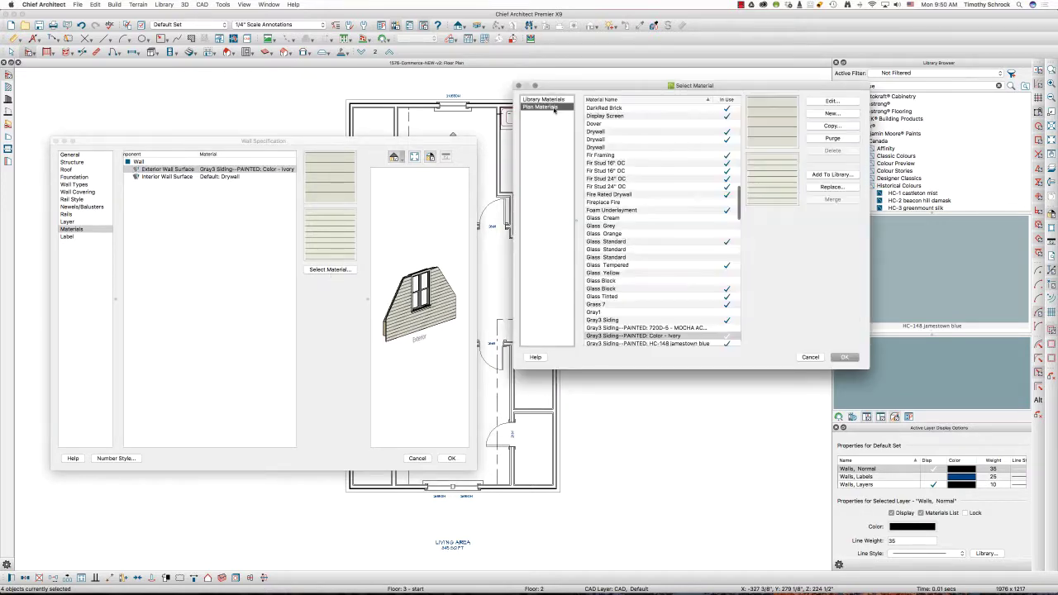
pyautogui.scroll(5, 739, 197)
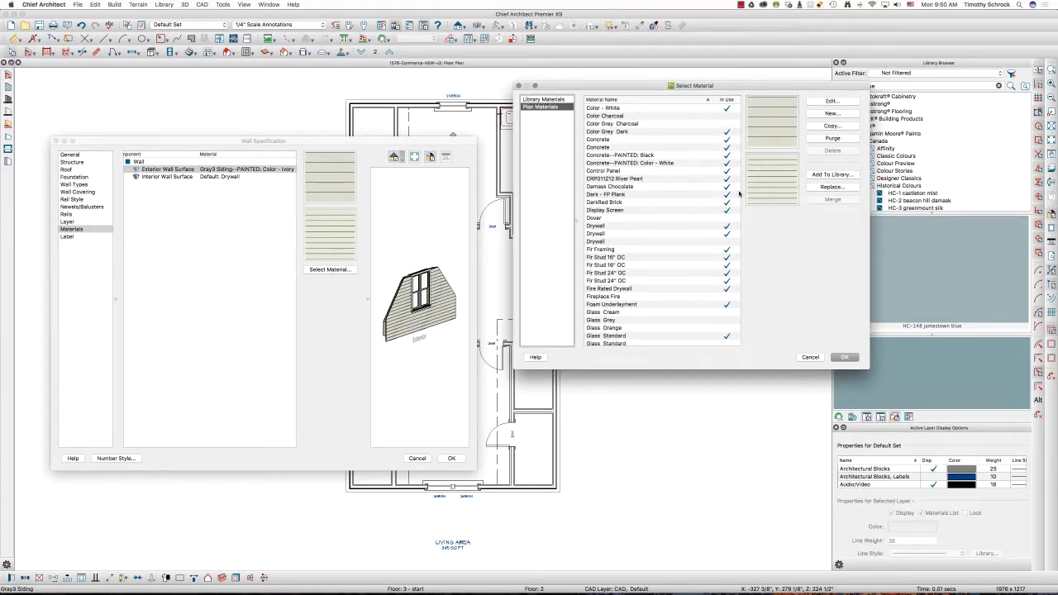
pyautogui.moveTo(739, 194); pyautogui.dragTo(738, 119)
pyautogui.click(649, 108)
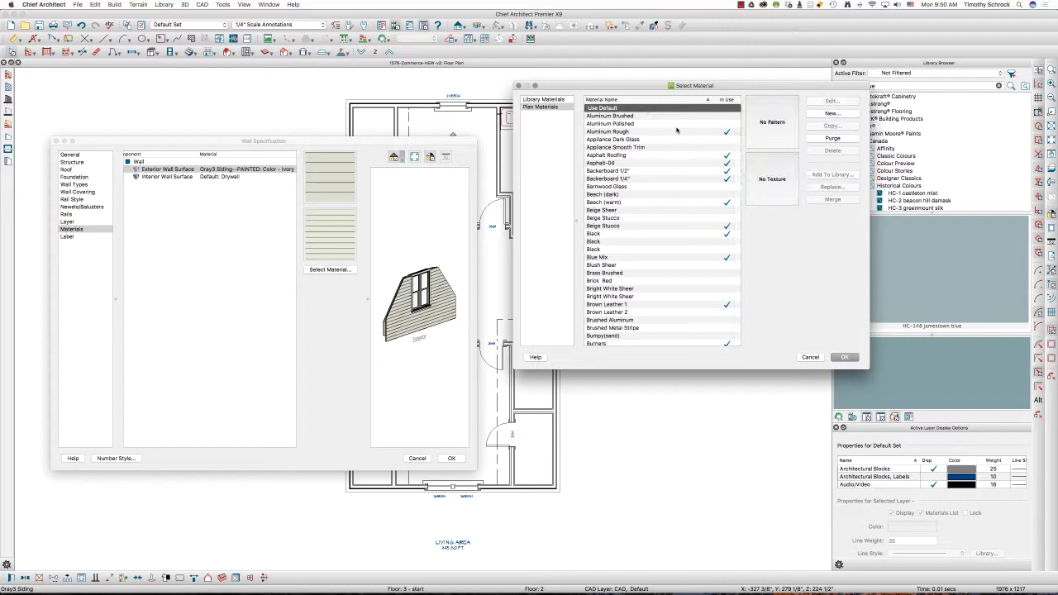
pyautogui.click(844, 357)
pyautogui.click(451, 458)
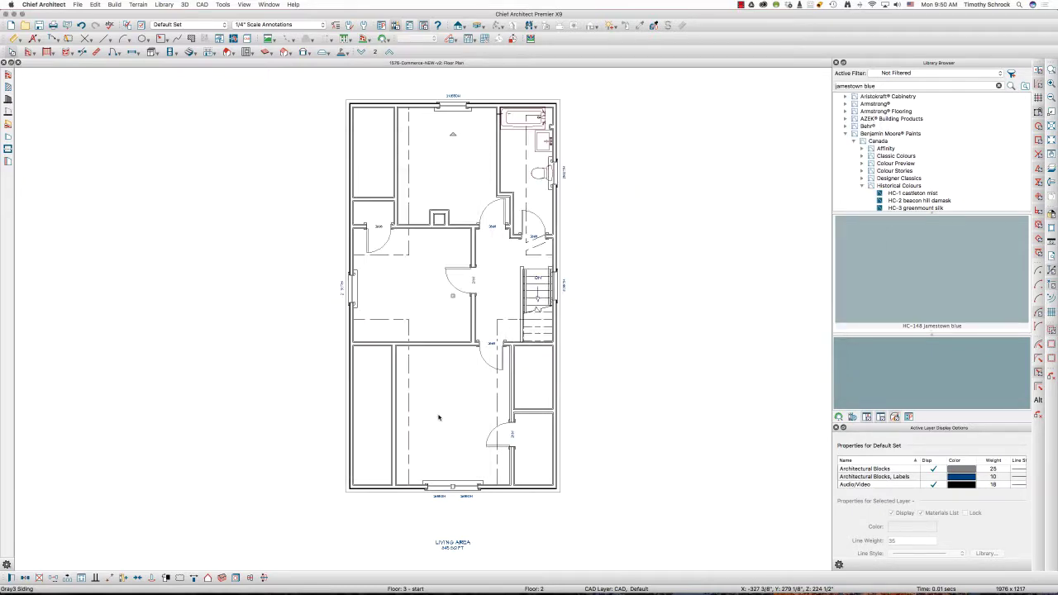
# Step: From Floor 1, show a Perspective Full Overview of the house and zoom in on the siding
pyautogui.press('pagedown')
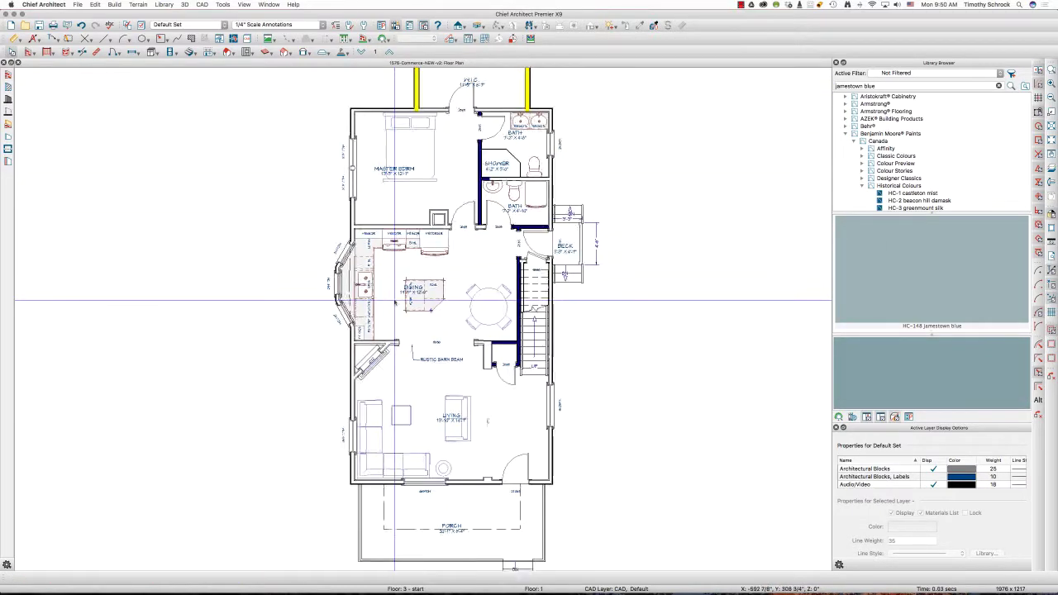
pyautogui.scroll(-2, 434, 143)
pyautogui.scroll(2, 435, 143)
pyautogui.click(480, 26)
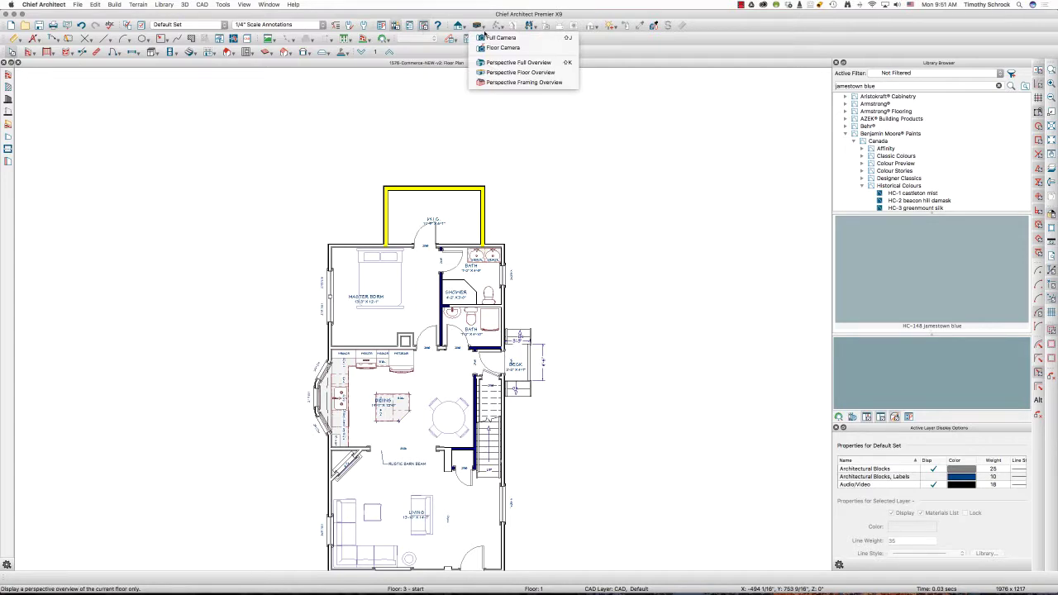
pyautogui.click(501, 64)
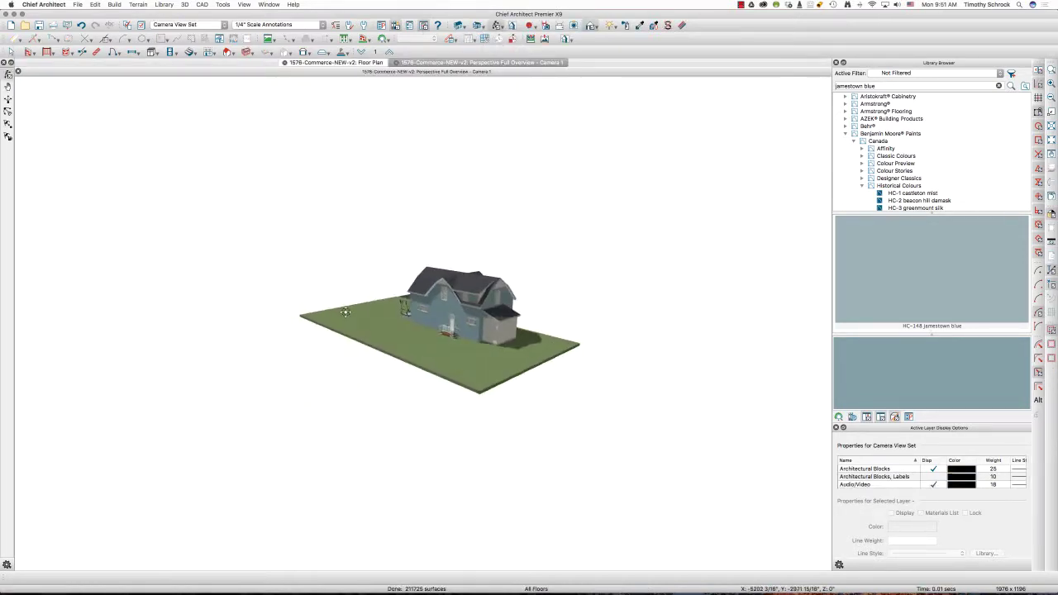
pyautogui.scroll(3, 527, 317)
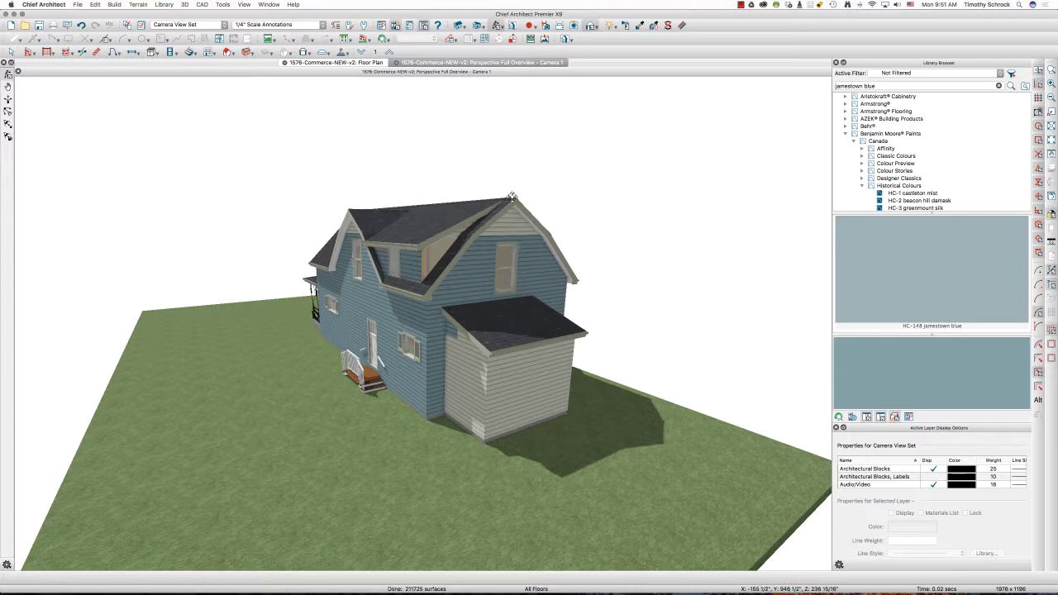
# Step: On the Floor 3 plan, turn on the Walls, Attic layer in Layer Display Options
pyautogui.click(381, 66)
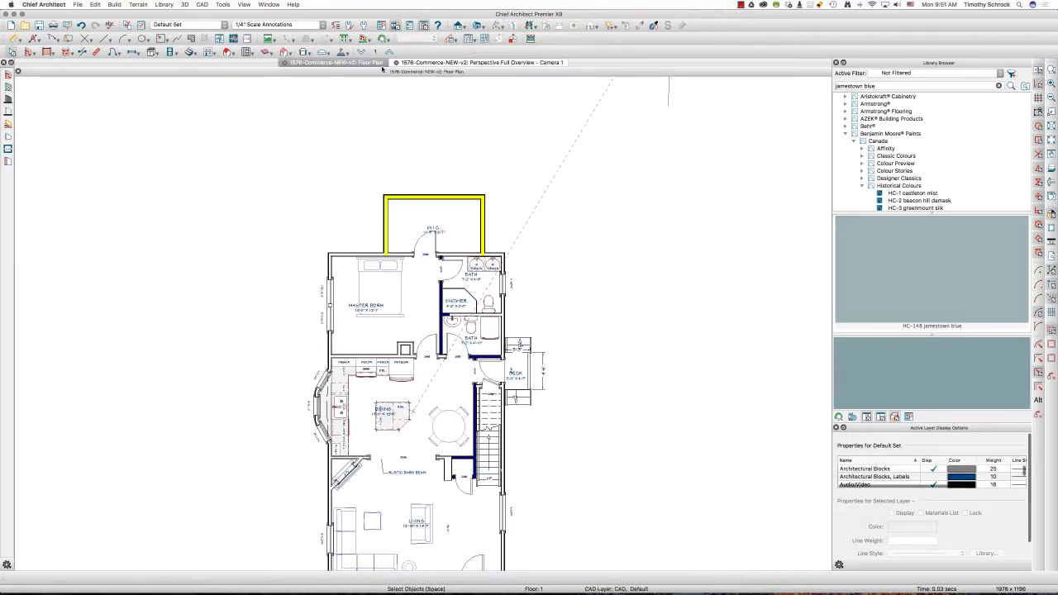
pyautogui.click(389, 51)
pyautogui.click(388, 51)
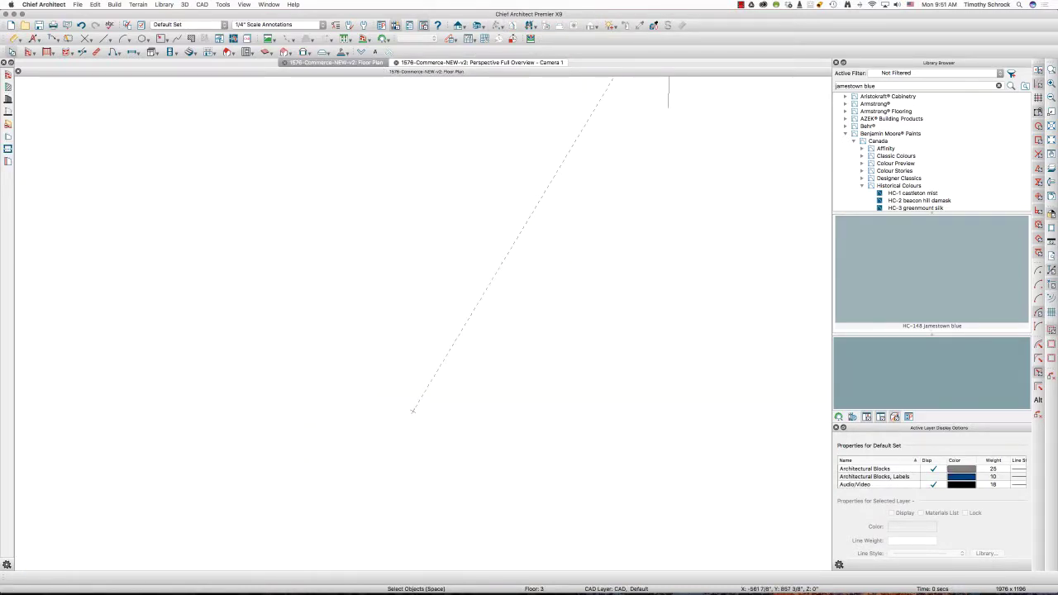
pyautogui.press('super+l')
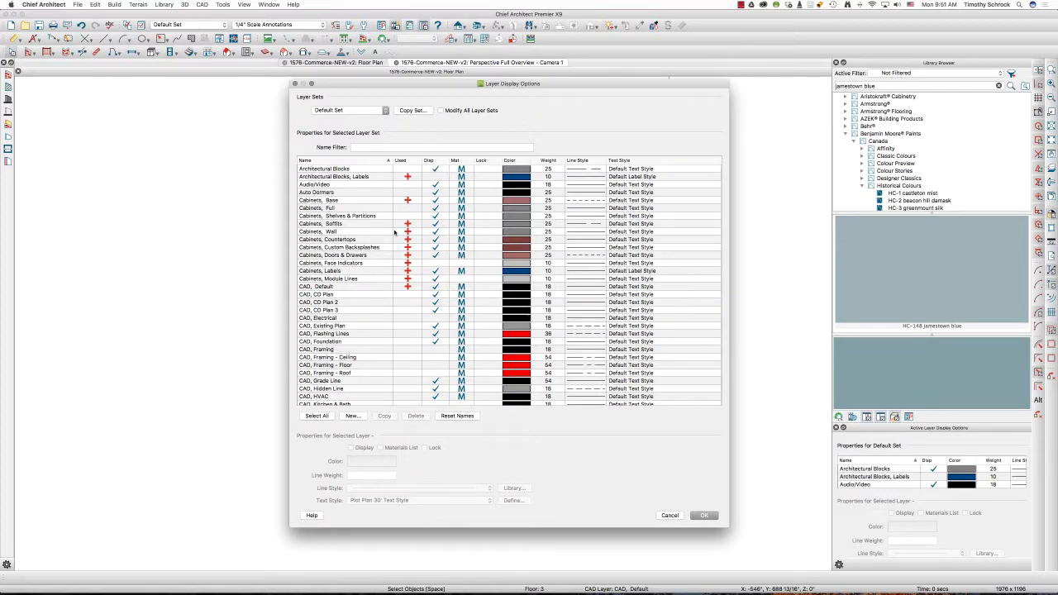
pyautogui.press('w')
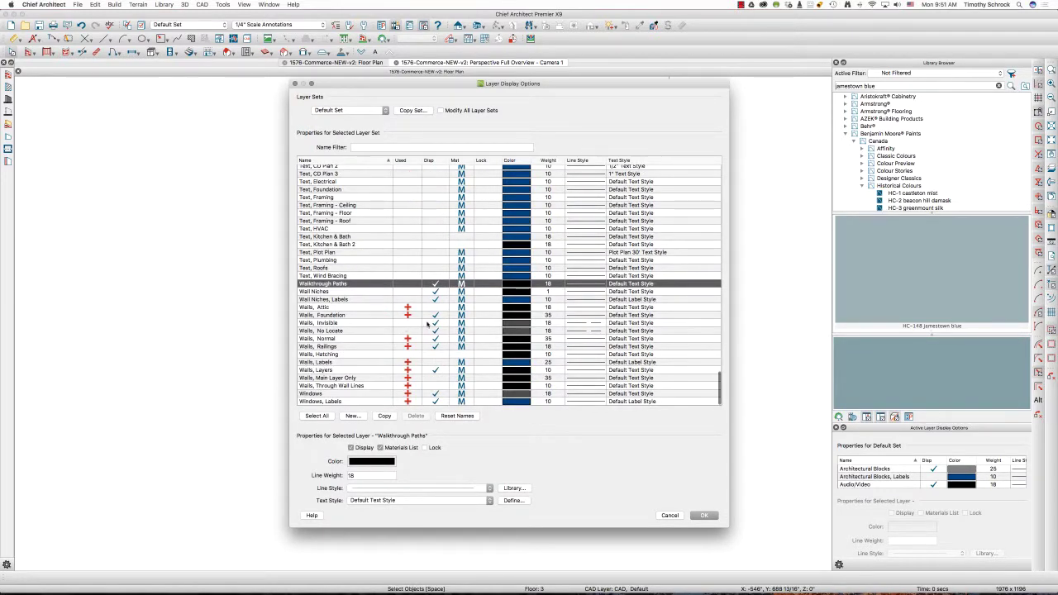
pyautogui.click(434, 309)
pyautogui.click(704, 516)
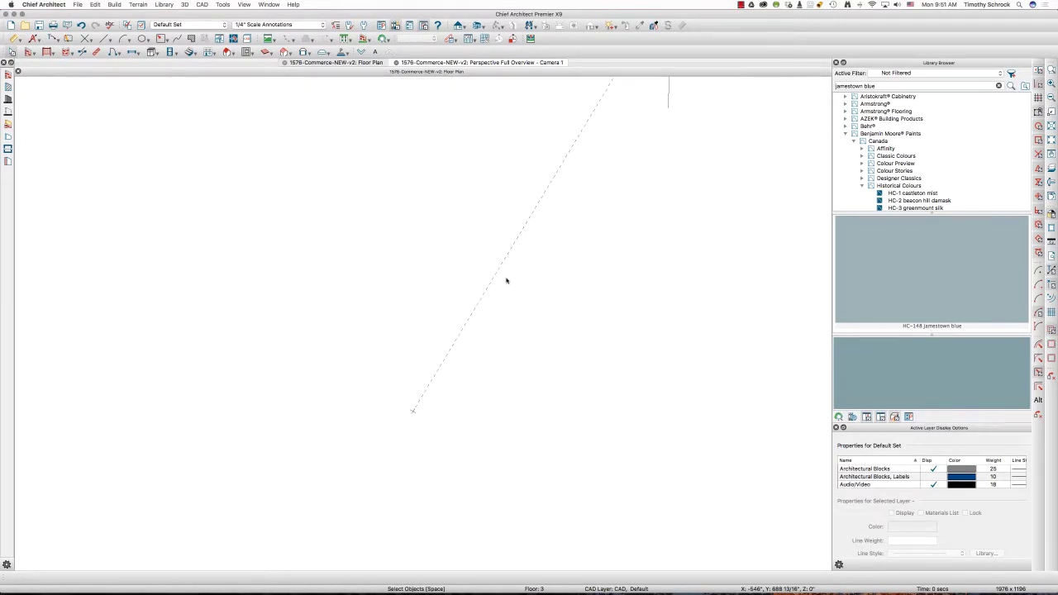
pyautogui.scroll(-2, 496, 248)
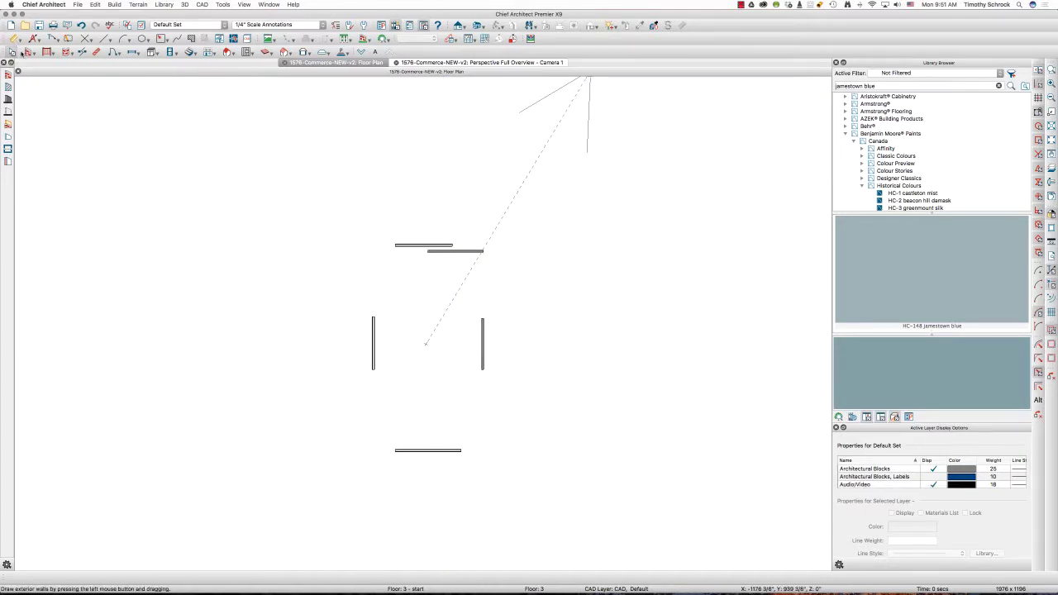
# Step: Select the attic walls and set their Exterior Wall Surface material to Use Default
pyautogui.click(23, 52)
pyautogui.moveTo(234, 156); pyautogui.dragTo(527, 473)
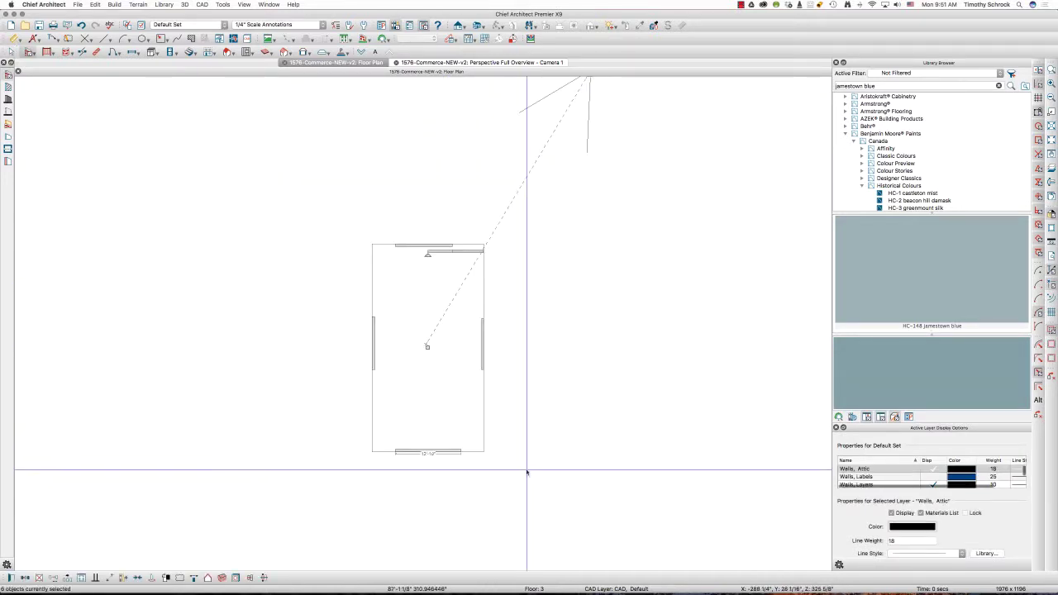
pyautogui.doubleClick(414, 291)
pyautogui.click(85, 230)
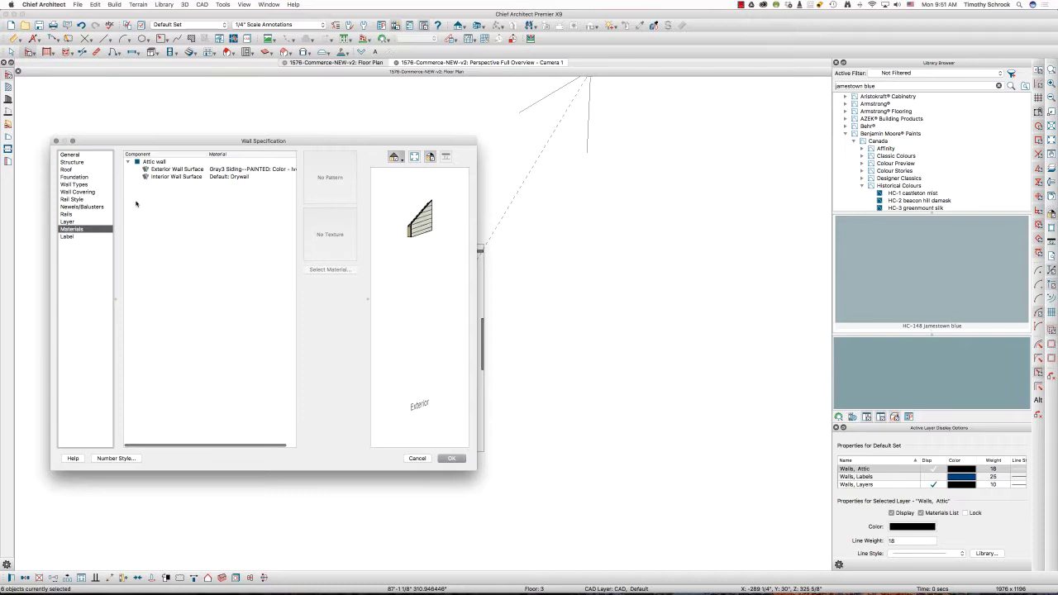
pyautogui.click(198, 171)
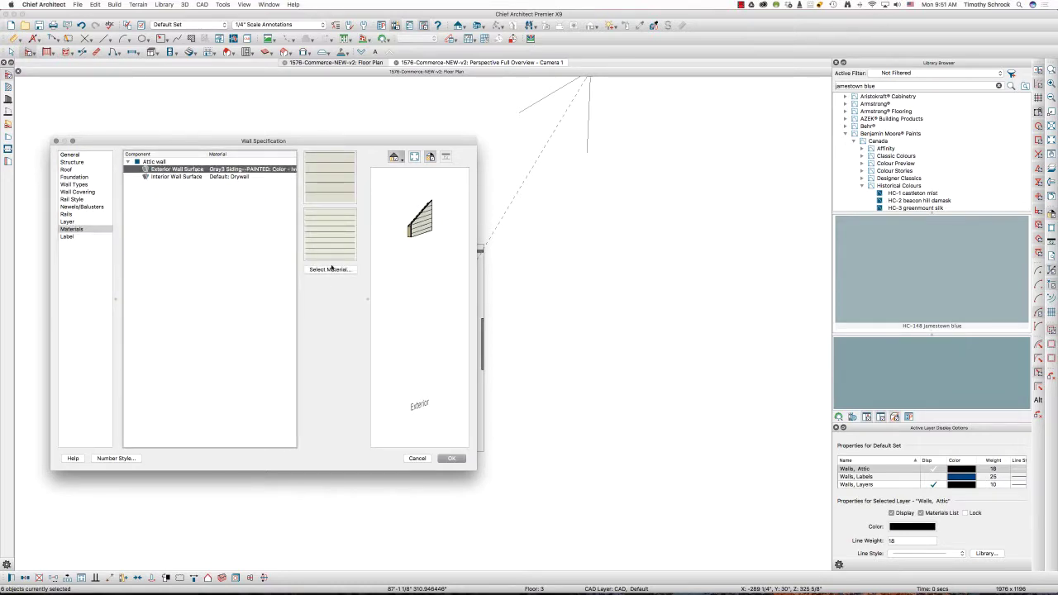
pyautogui.click(330, 268)
pyautogui.click(542, 107)
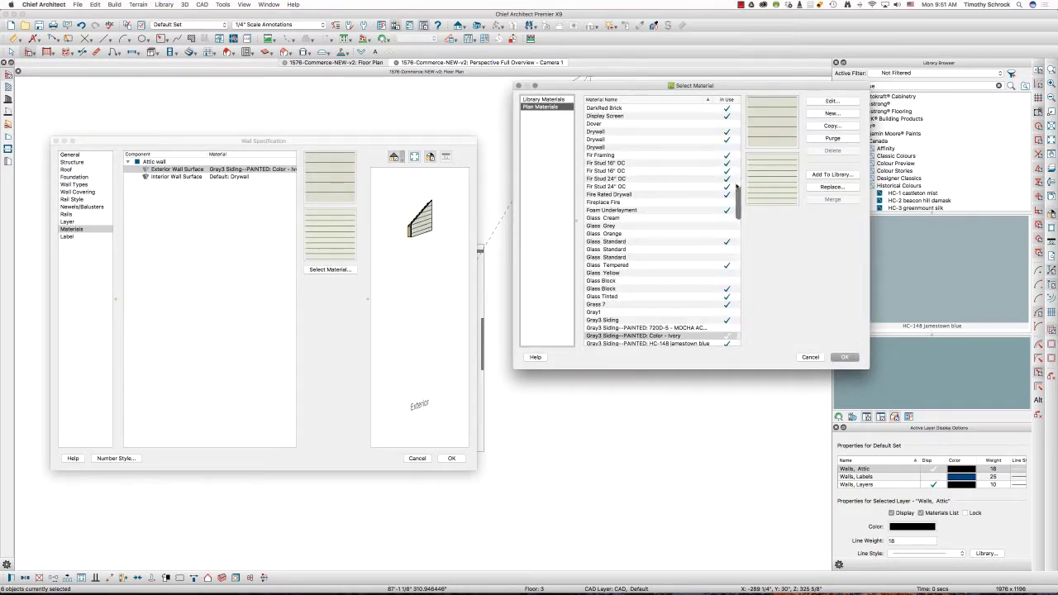
pyautogui.moveTo(738, 203); pyautogui.dragTo(736, 106)
pyautogui.click(629, 108)
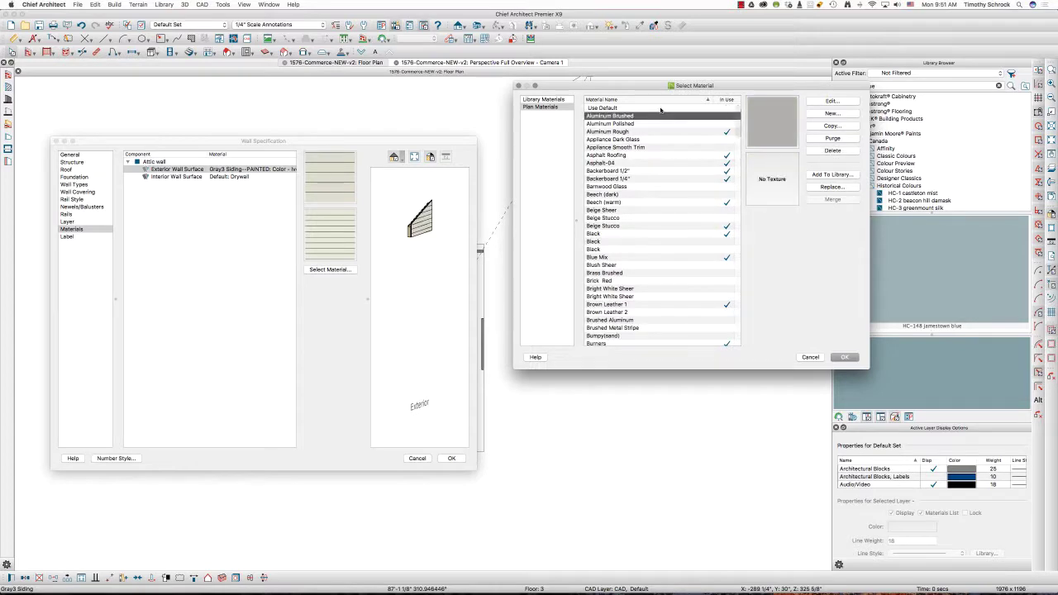
pyautogui.click(844, 357)
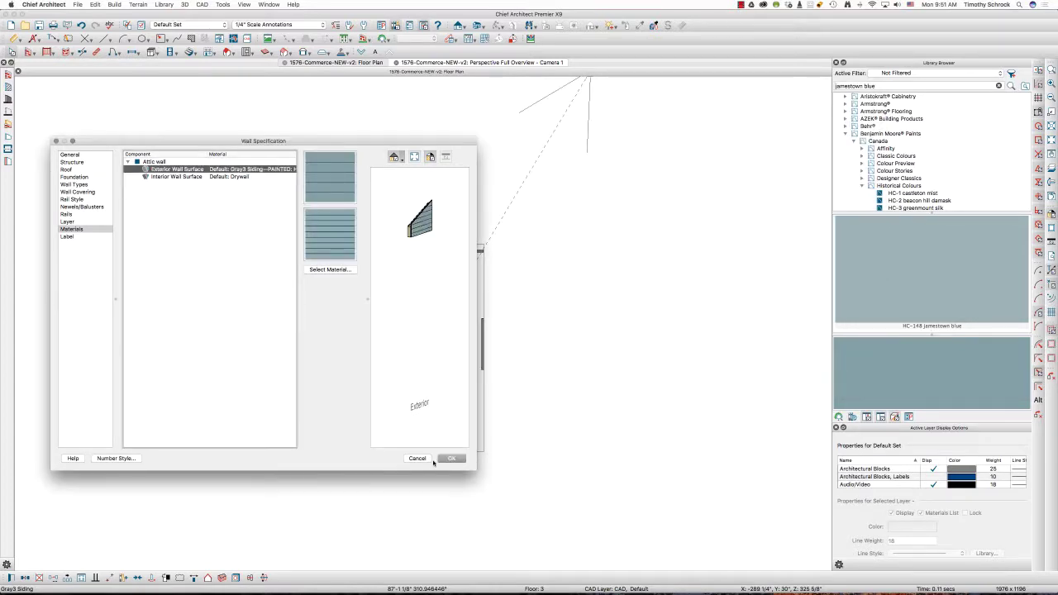
pyautogui.click(440, 460)
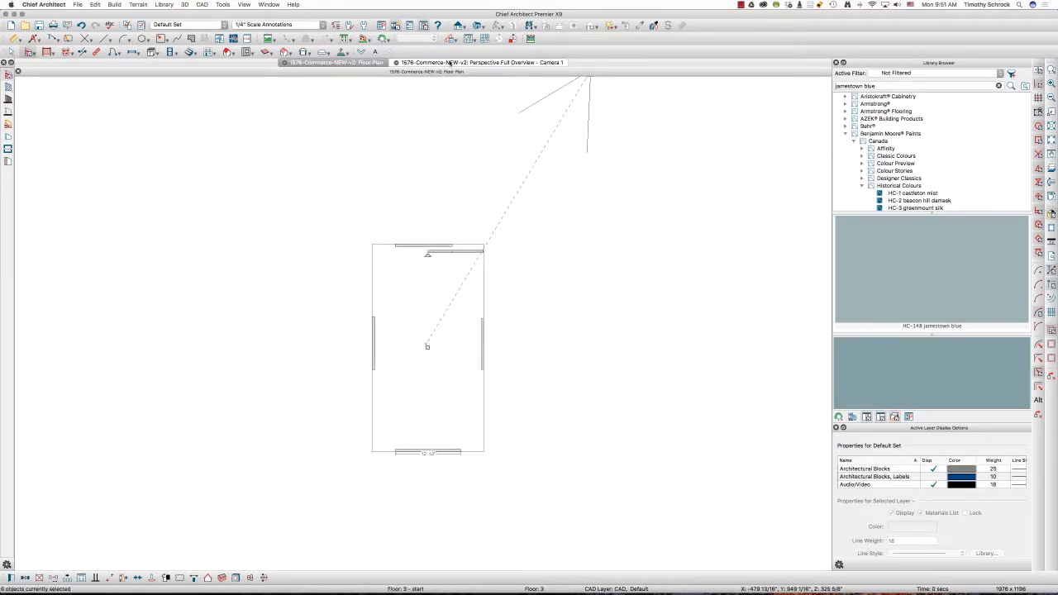
# Step: Tile the floor plan beside the orbited Camera 1 view and zoom the plan to the W.I.C
pyautogui.hotkey('ctrl', 'Tab')
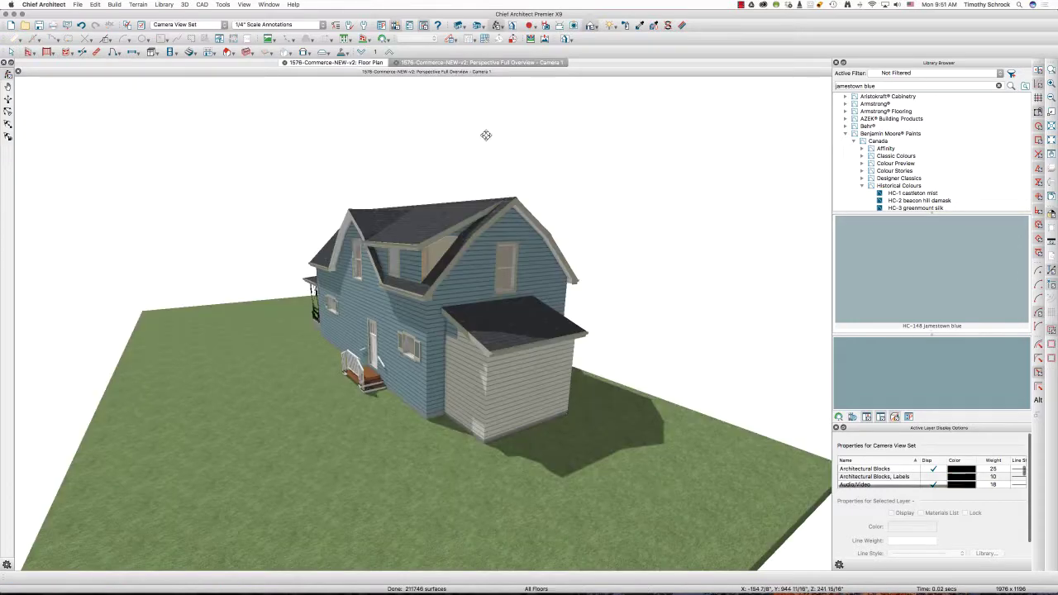
pyautogui.moveTo(485, 133); pyautogui.dragTo(527, 238)
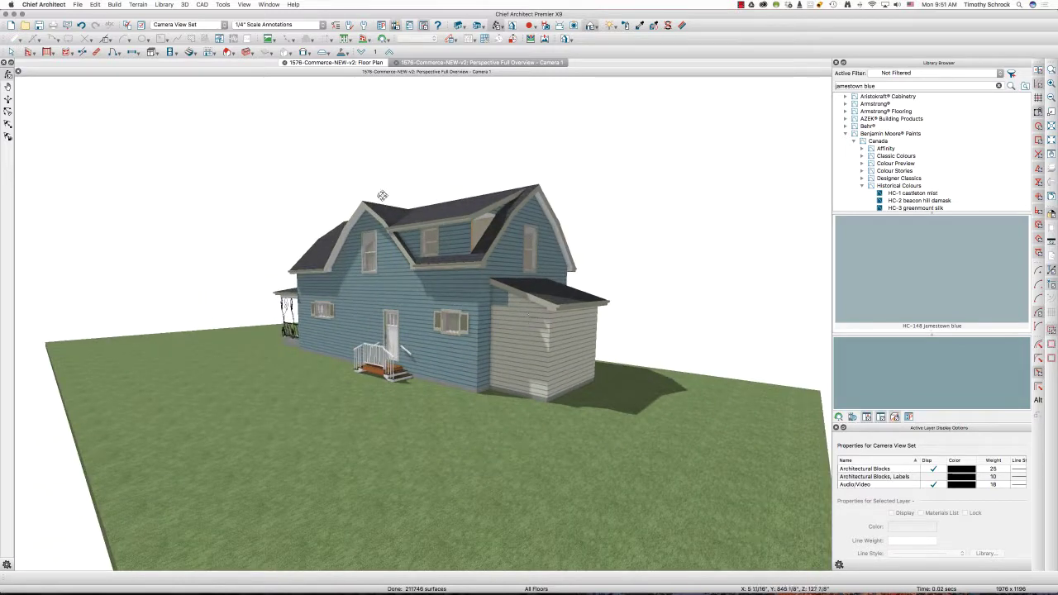
pyautogui.moveTo(533, 81); pyautogui.dragTo(567, 92)
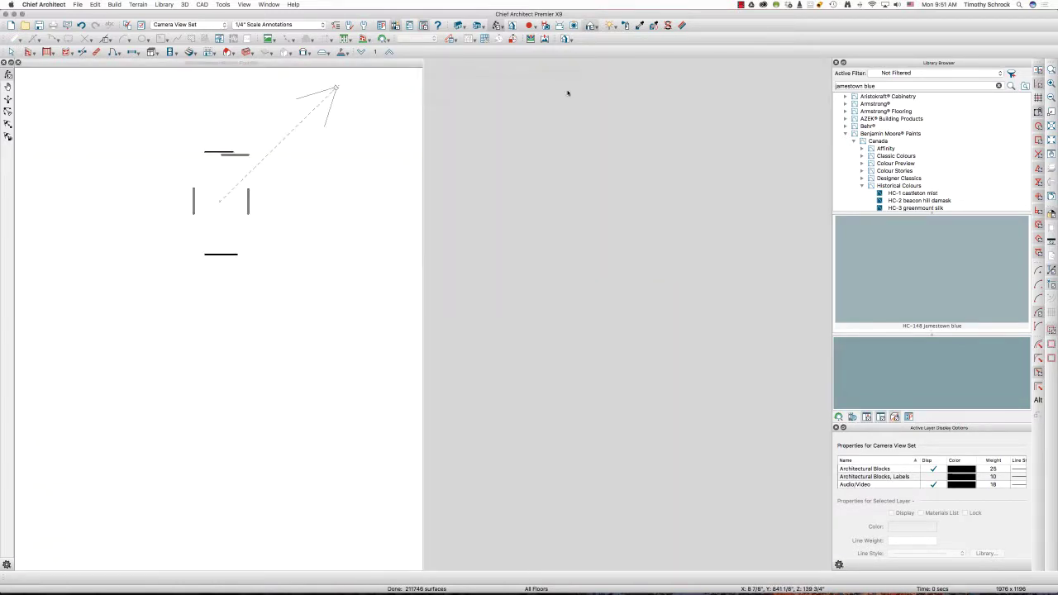
pyautogui.click(337, 88)
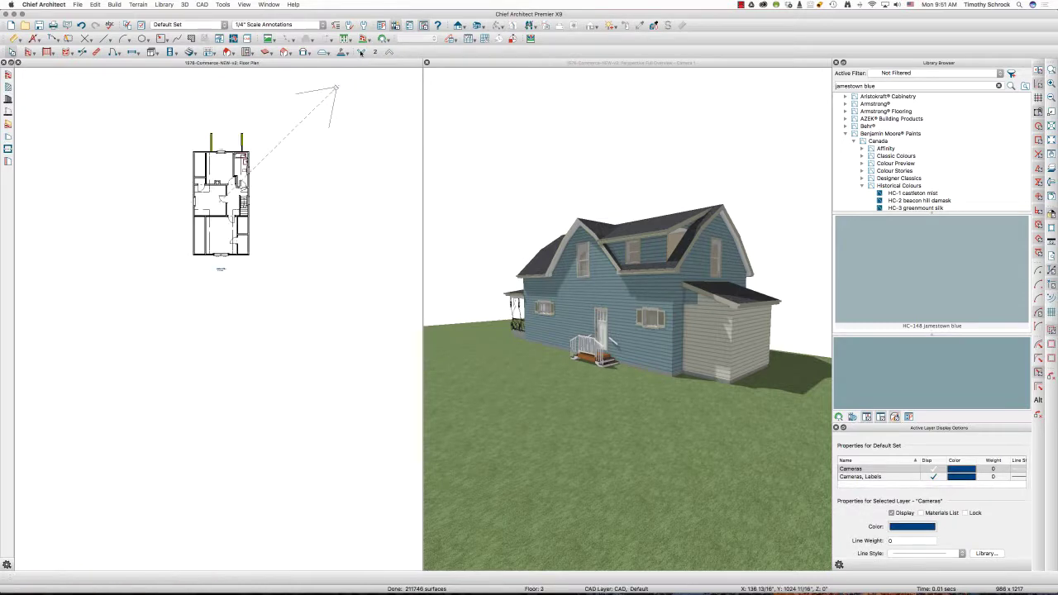
pyautogui.scroll(6, 280, 98)
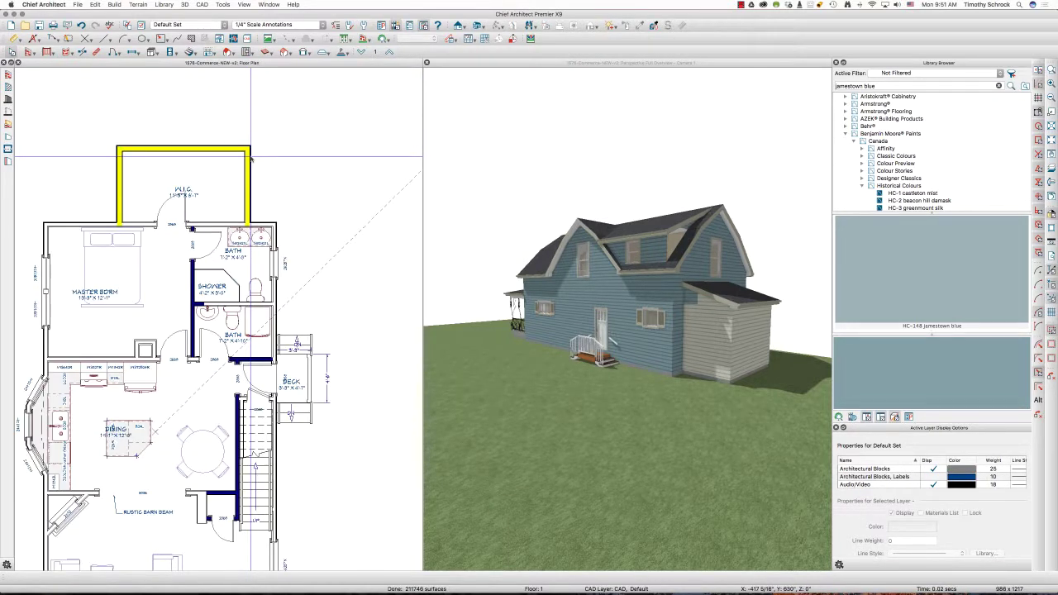
pyautogui.click(248, 165)
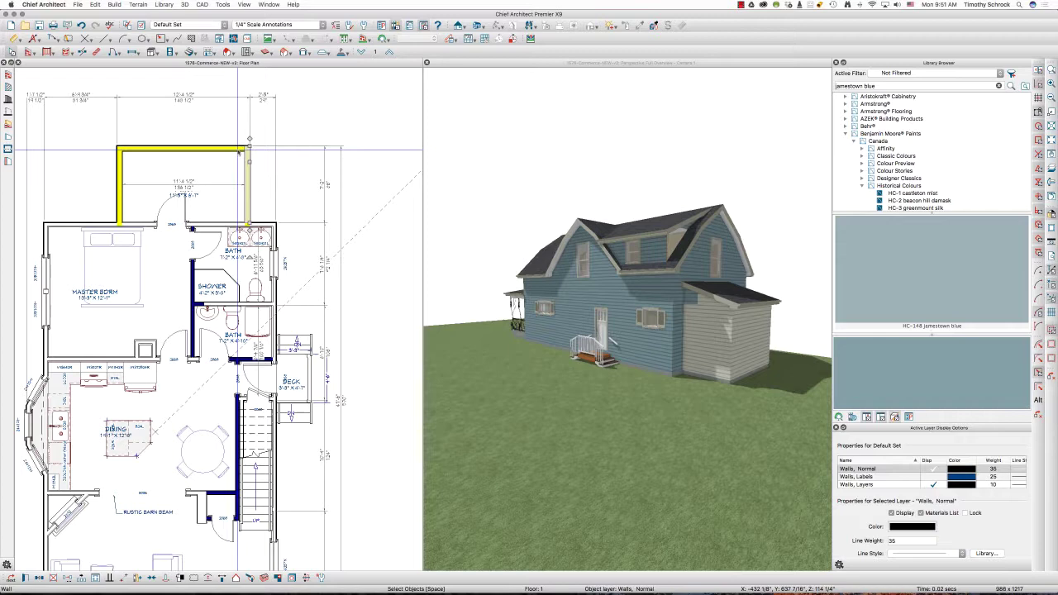
# Step: Check the closet top wall's materials, then select the left and right closet walls too
pyautogui.doubleClick(238, 152)
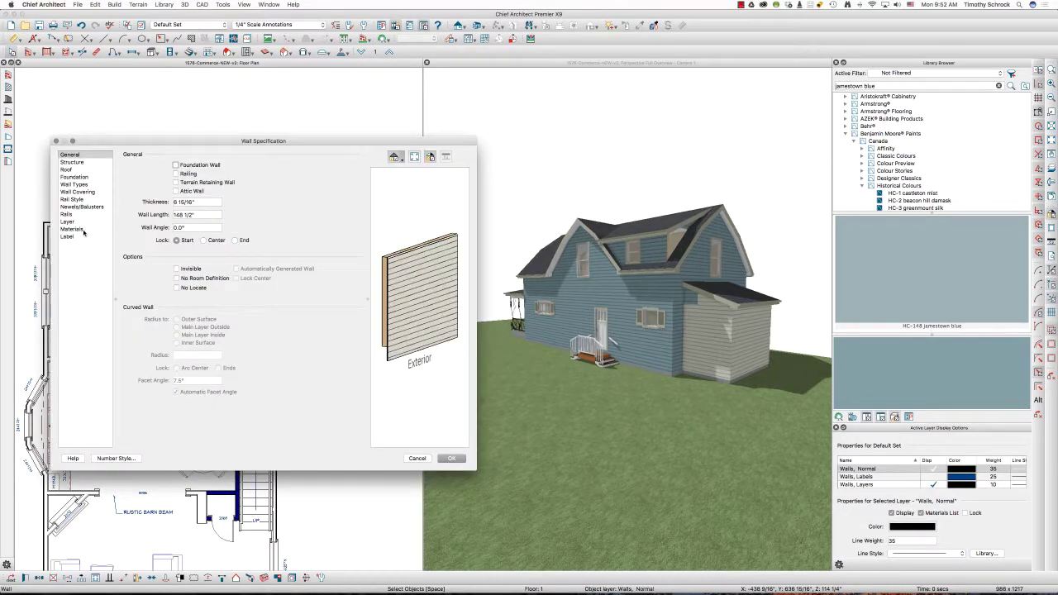
pyautogui.click(83, 230)
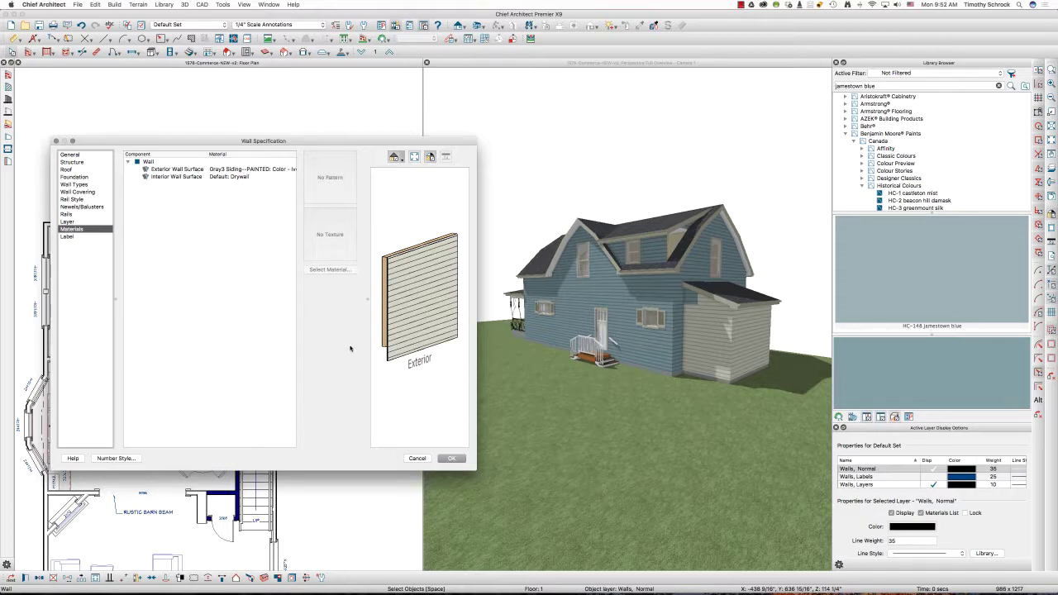
pyautogui.click(417, 458)
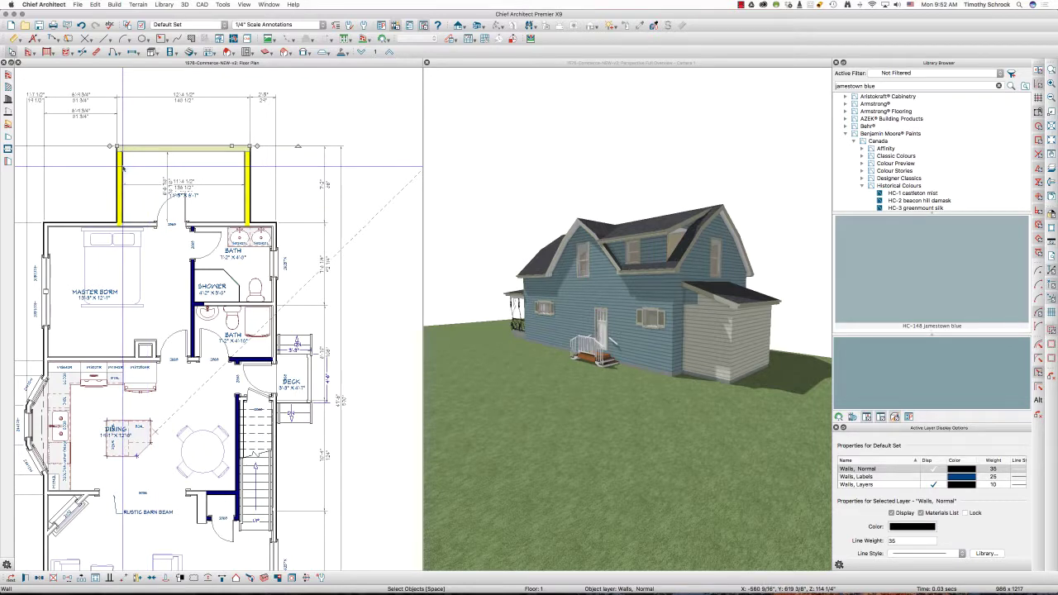
pyautogui.keyDown('shift'); pyautogui.click(122, 175); pyautogui.keyUp('shift')
pyautogui.keyDown('shift'); pyautogui.click(248, 169); pyautogui.keyUp('shift')
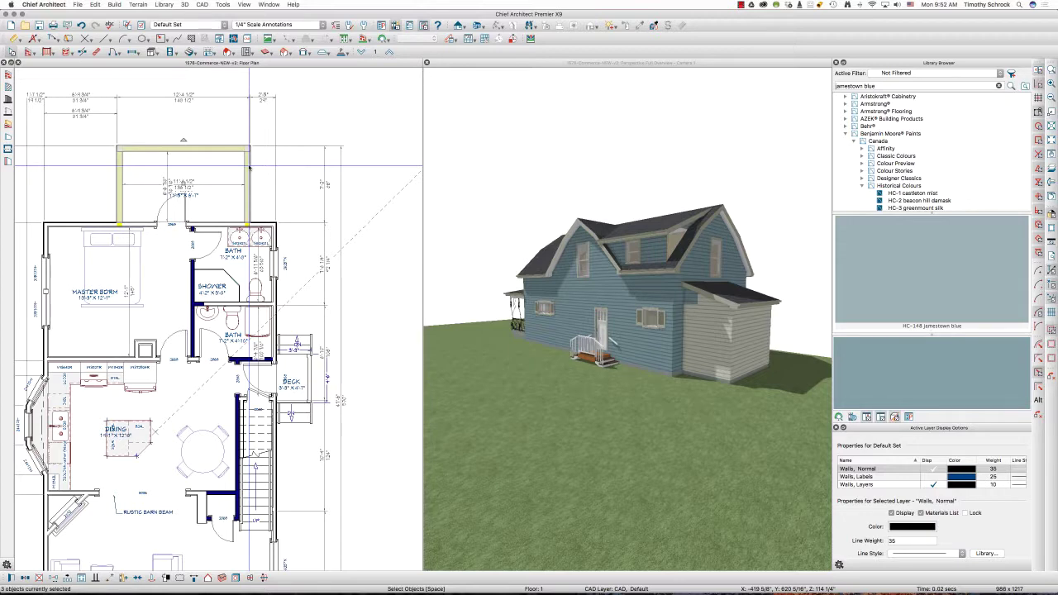
# Step: Set the three closet walls' Exterior Wall Surface to Use Default from Plan Materials
pyautogui.doubleClick(248, 170)
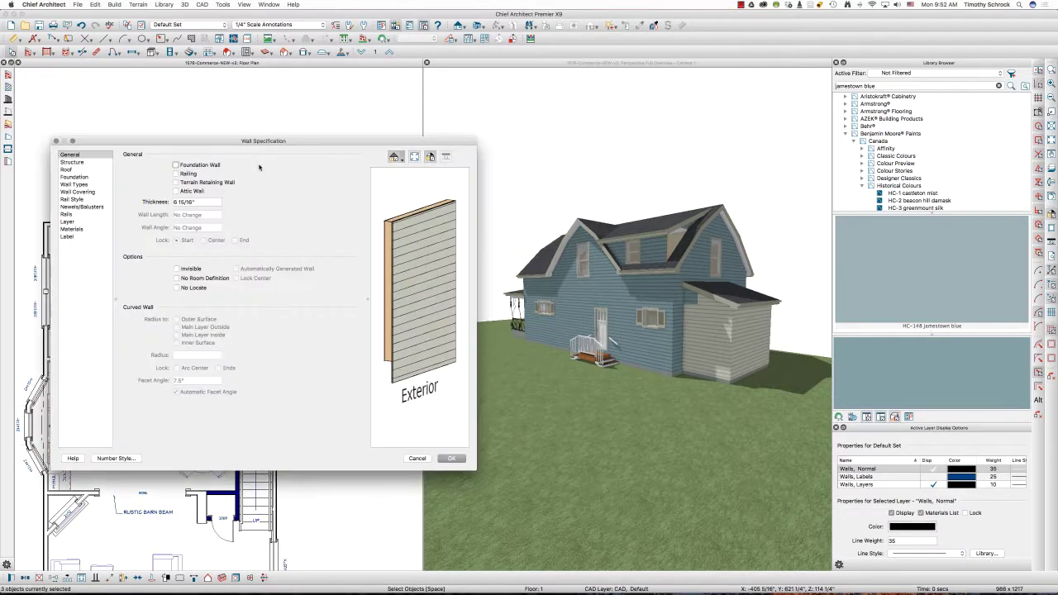
pyautogui.click(101, 184)
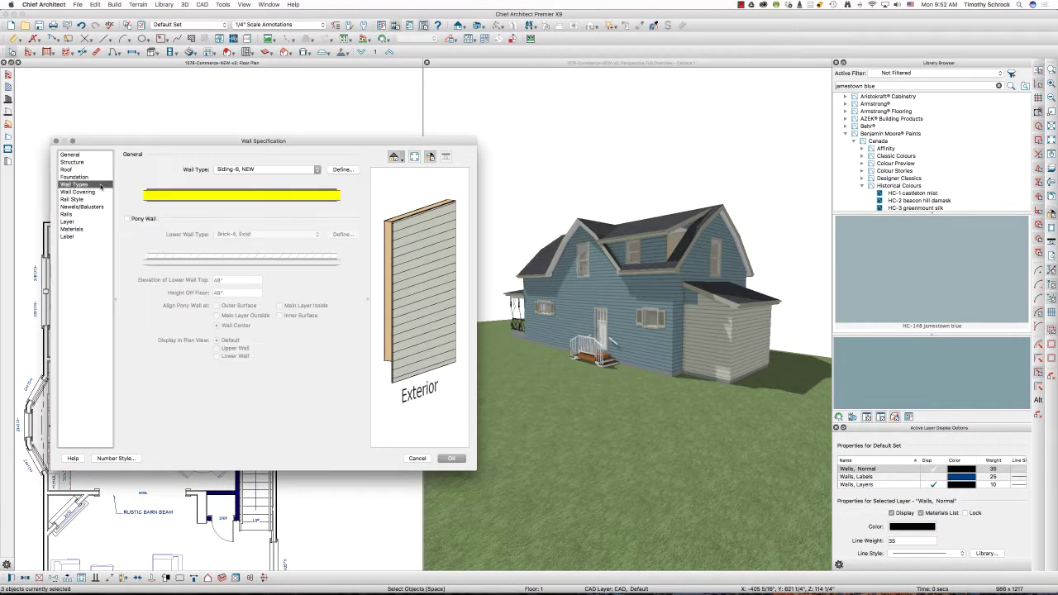
pyautogui.click(74, 229)
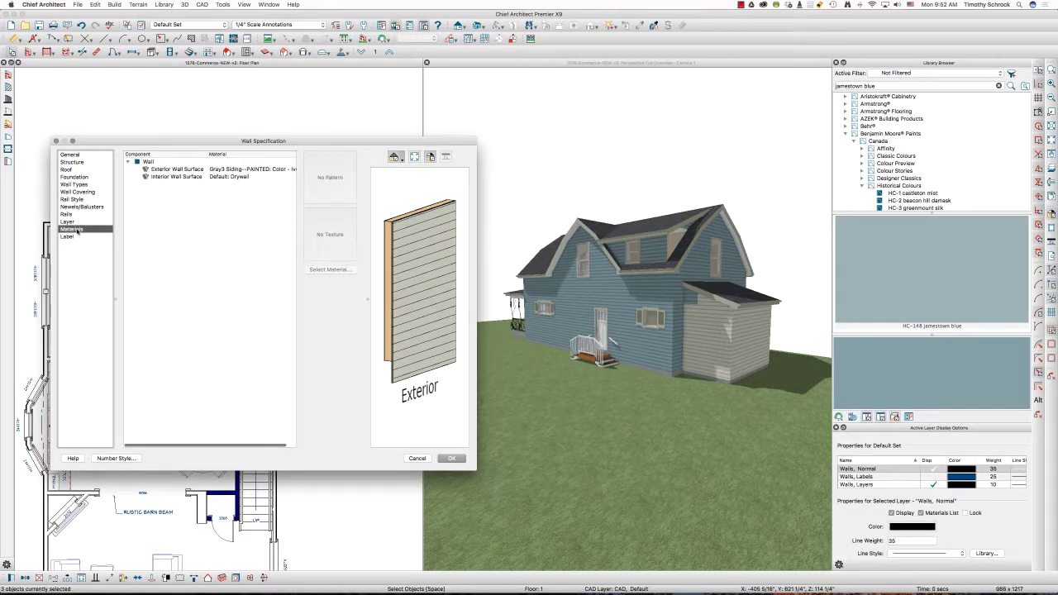
pyautogui.click(207, 170)
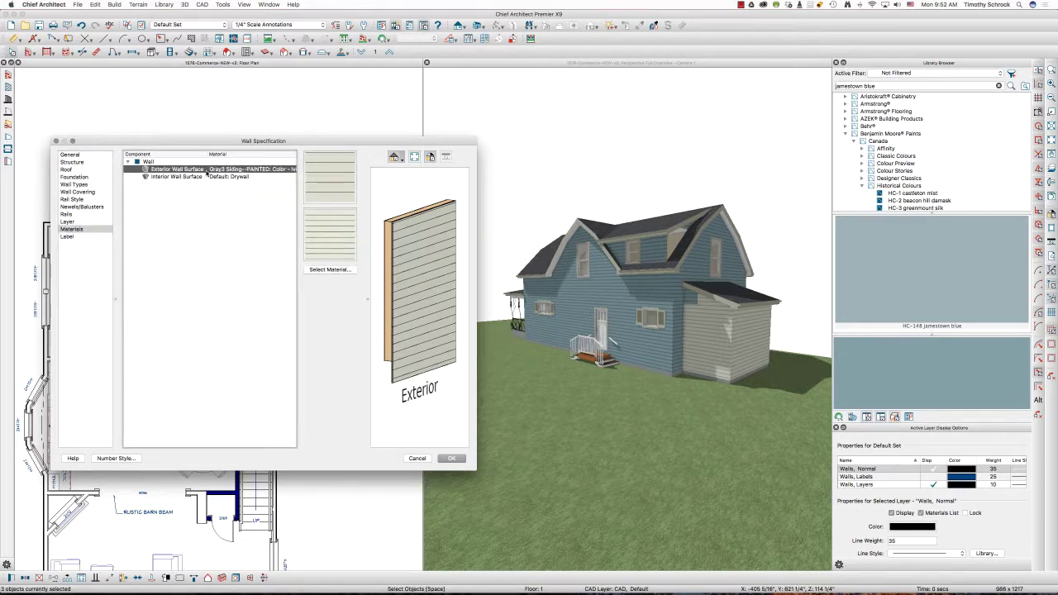
pyautogui.click(322, 270)
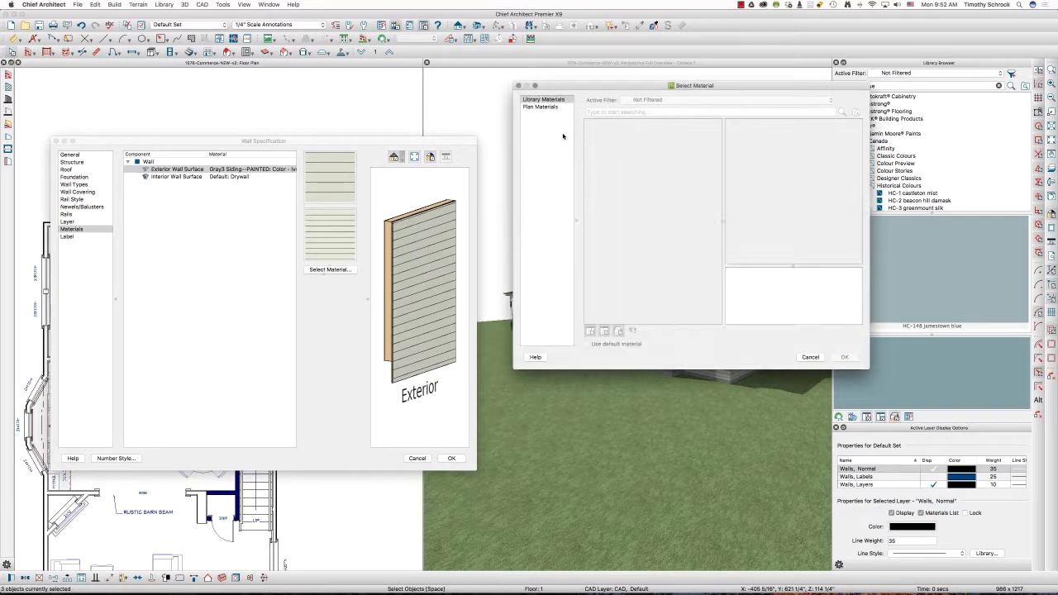
pyautogui.click(539, 106)
pyautogui.scroll(10, 621, 134)
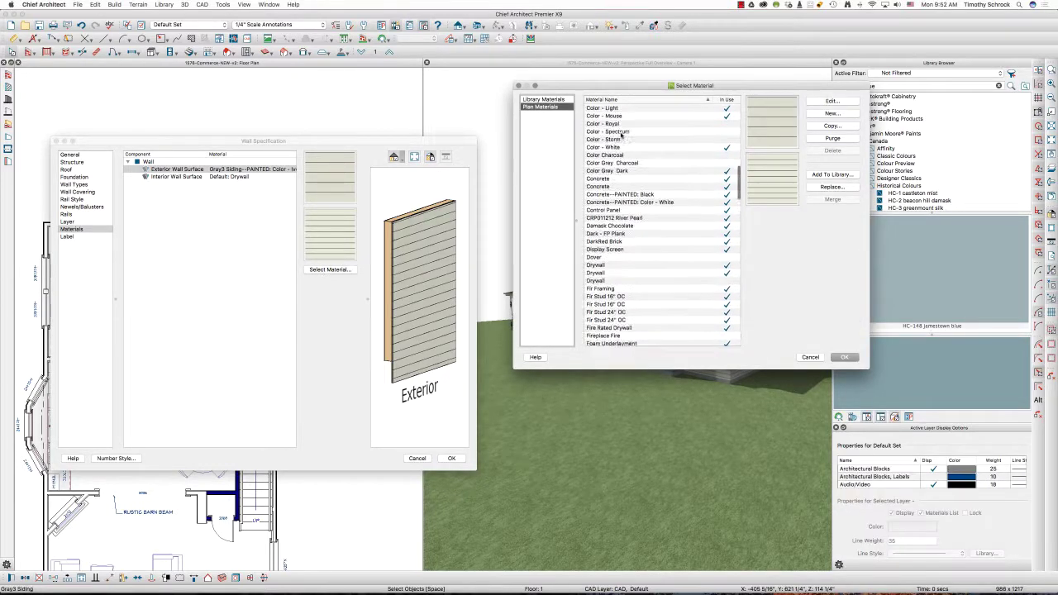
pyautogui.click(616, 109)
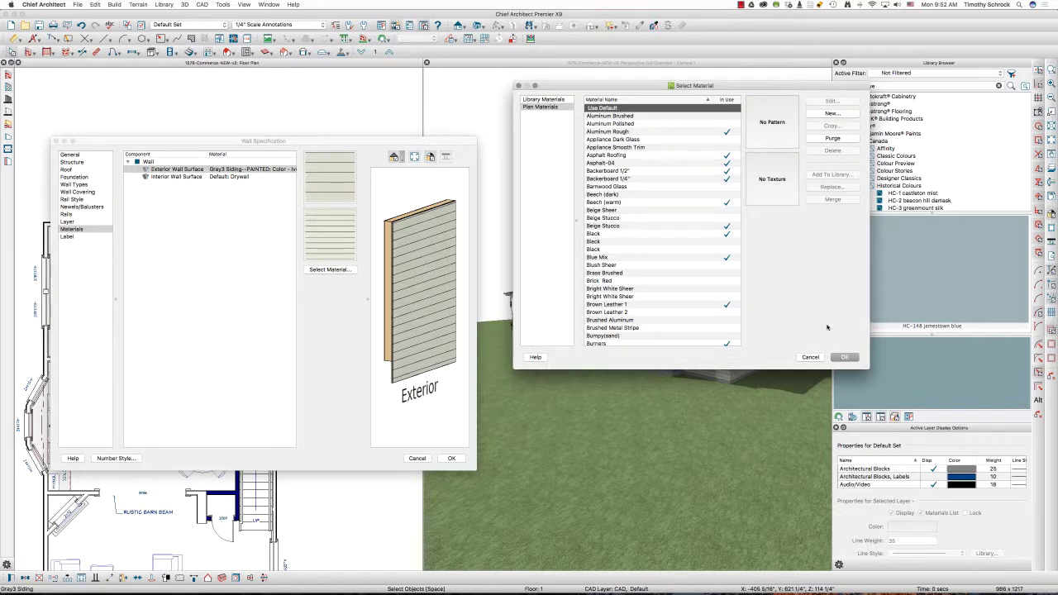
pyautogui.click(844, 357)
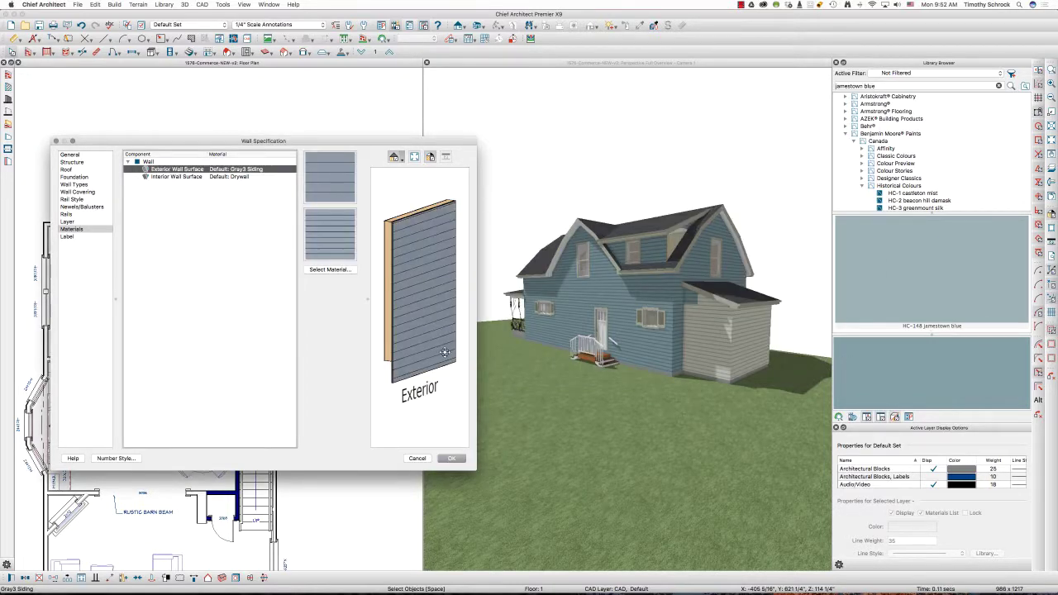
pyautogui.click(445, 455)
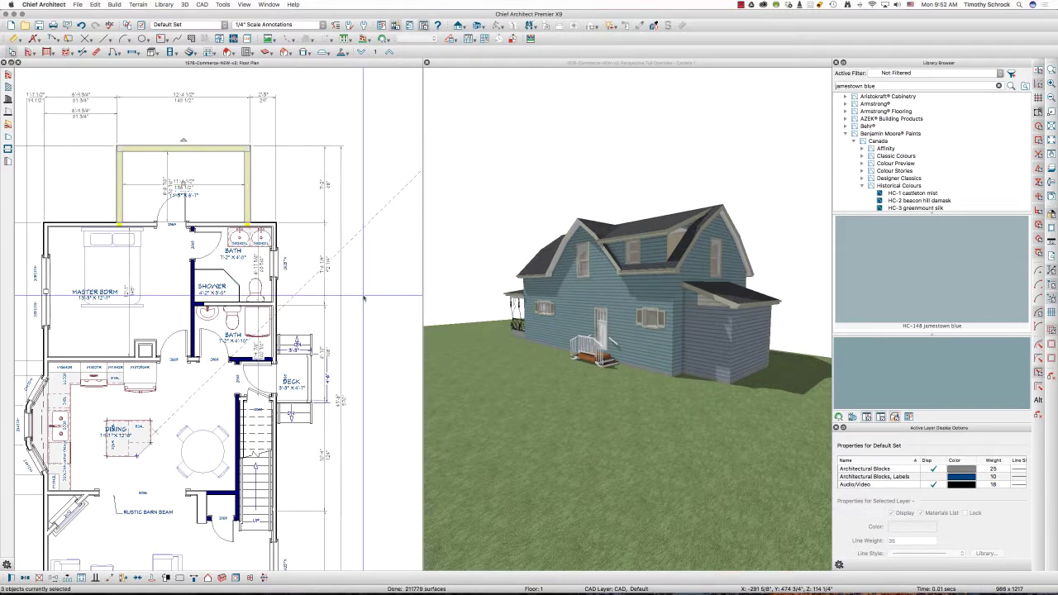
# Step: On Floor 2, select the right and left attic walls above the closet
pyautogui.click(389, 52)
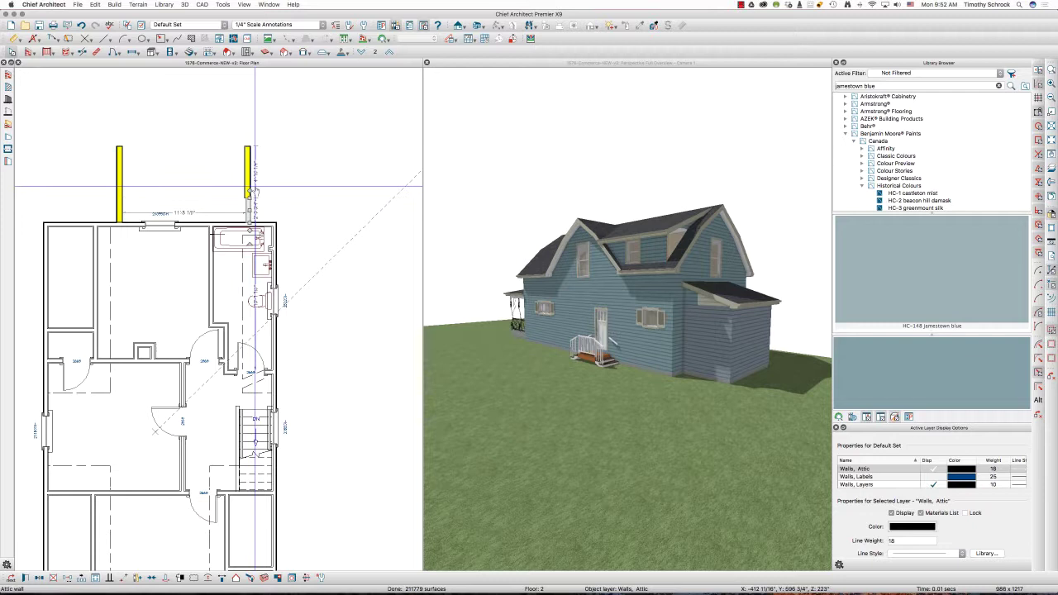
pyautogui.click(249, 186)
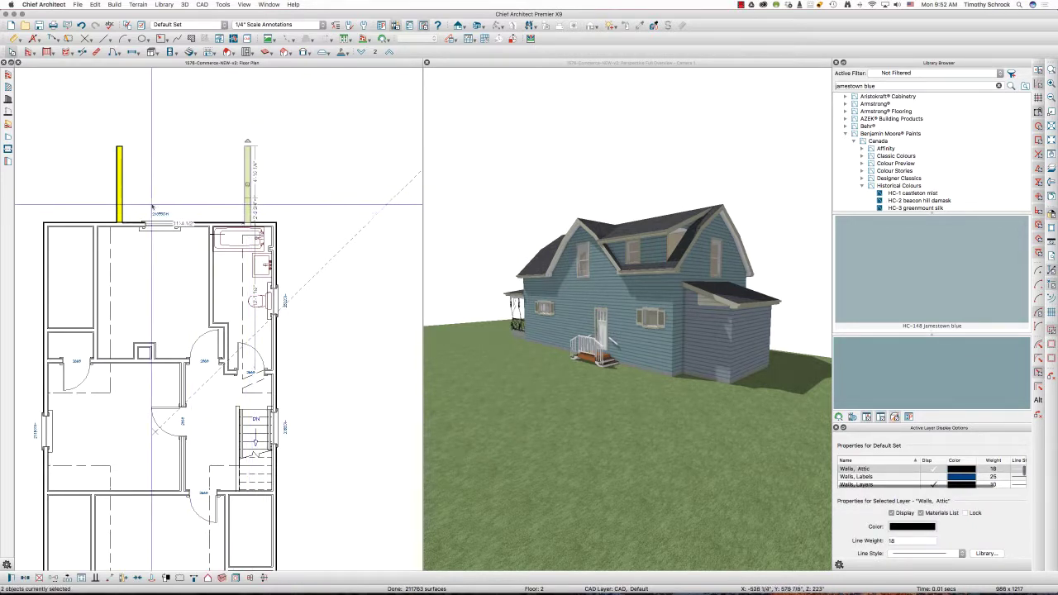
pyautogui.keyDown('shift'); pyautogui.click(120, 186); pyautogui.keyUp('shift')
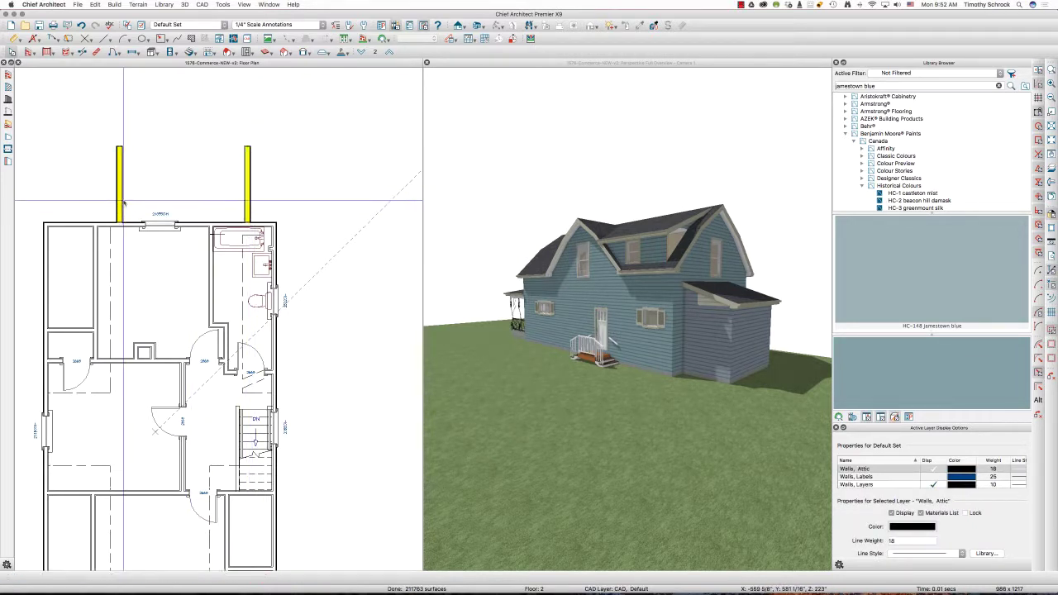
# Step: Set their Exterior Wall Surface to Use Default, agreeing to modify the auto-generated attic walls
pyautogui.doubleClick(183, 183)
pyautogui.click(83, 229)
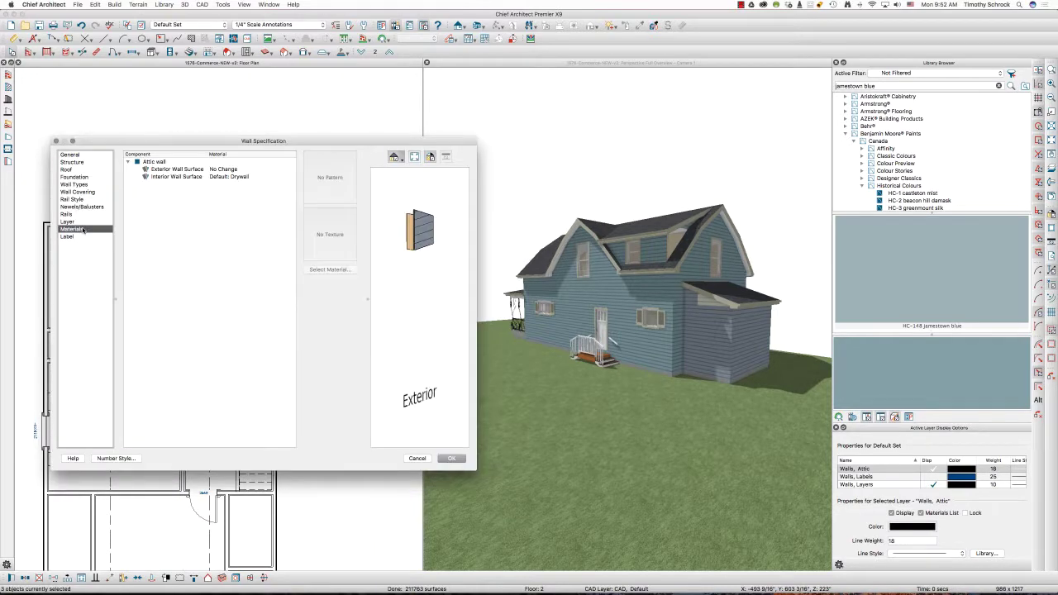
pyautogui.click(178, 170)
pyautogui.click(334, 270)
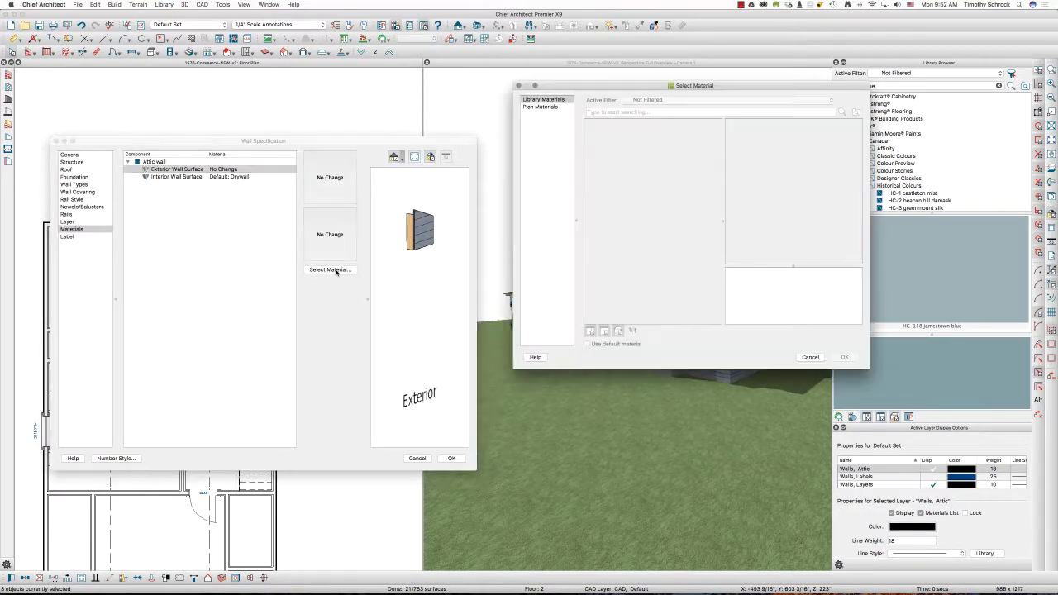
pyautogui.click(553, 107)
pyautogui.click(629, 116)
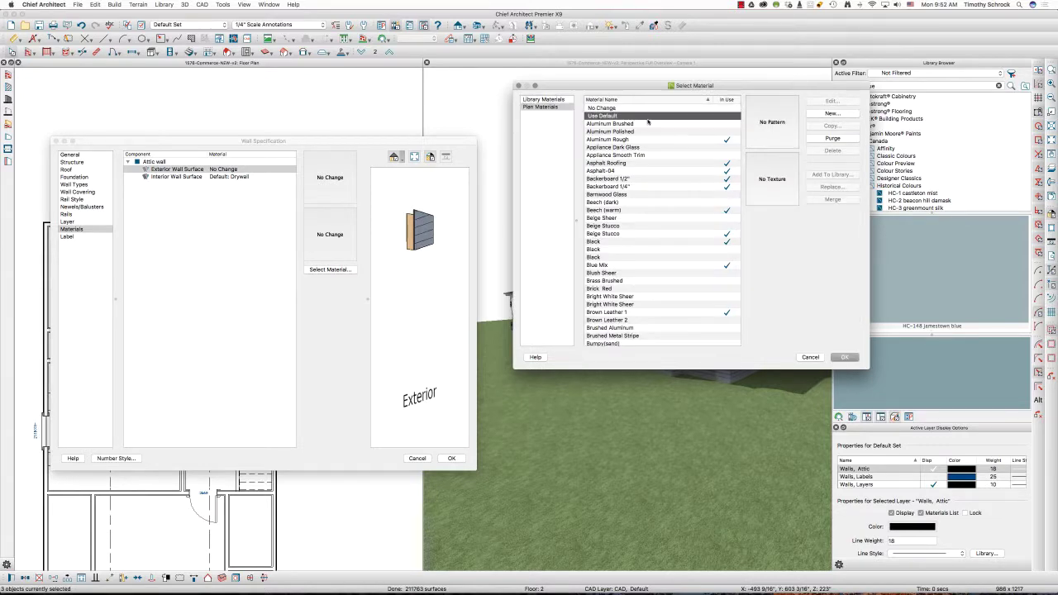
pyautogui.click(856, 357)
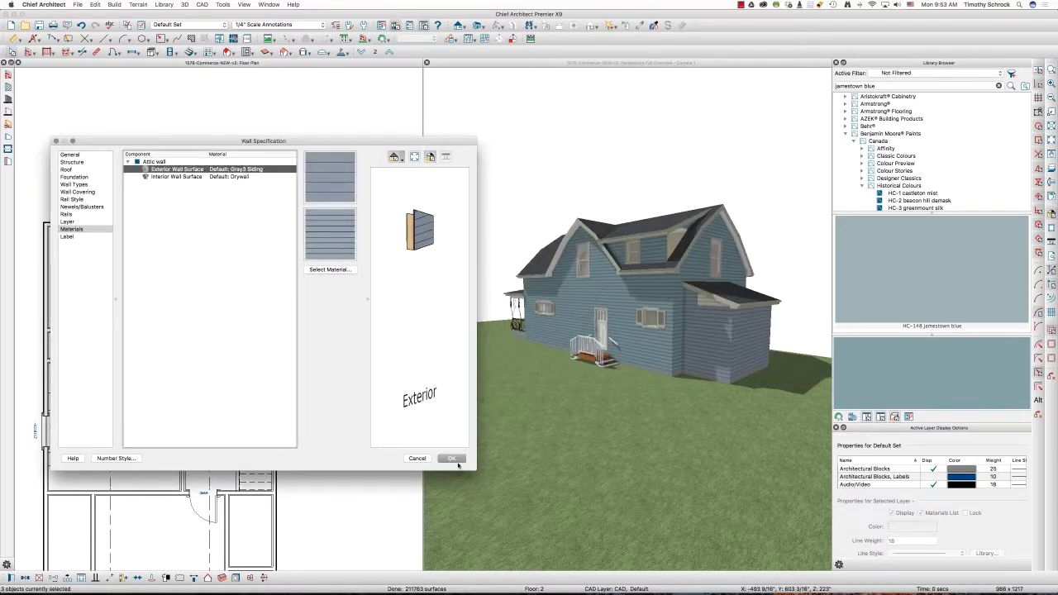
pyautogui.click(453, 458)
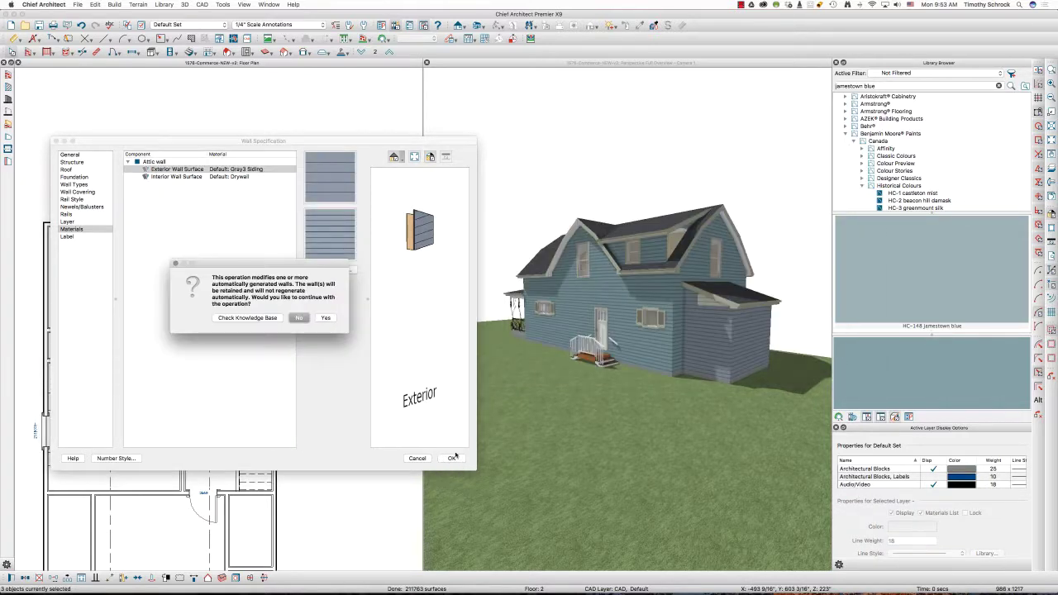
pyautogui.click(324, 318)
pyautogui.click(324, 320)
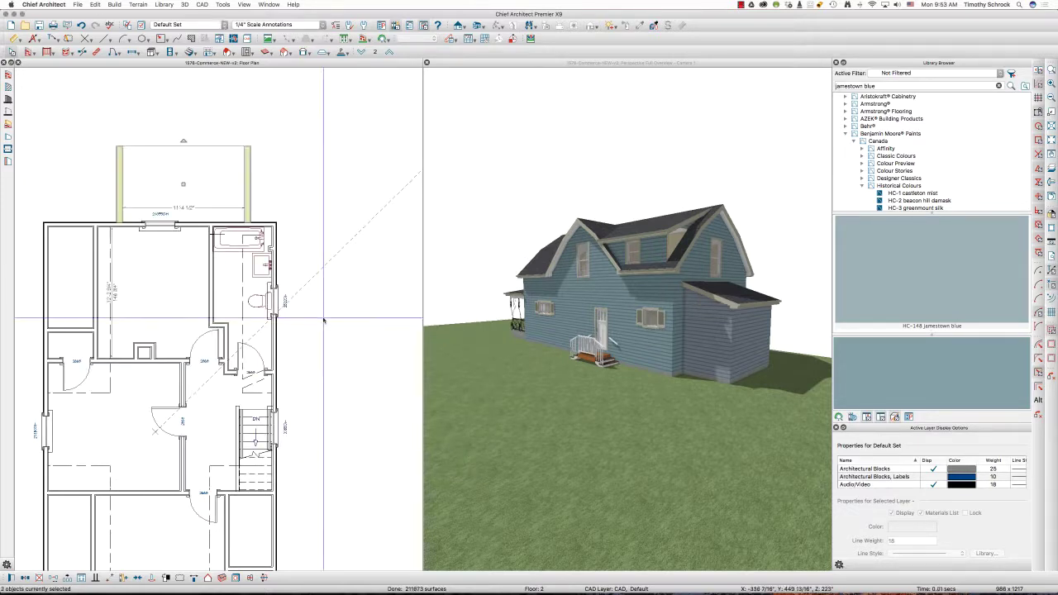
# Step: Back on Floor 1, zoom into the W.I.C. and select its right-hand wall
pyautogui.click(362, 53)
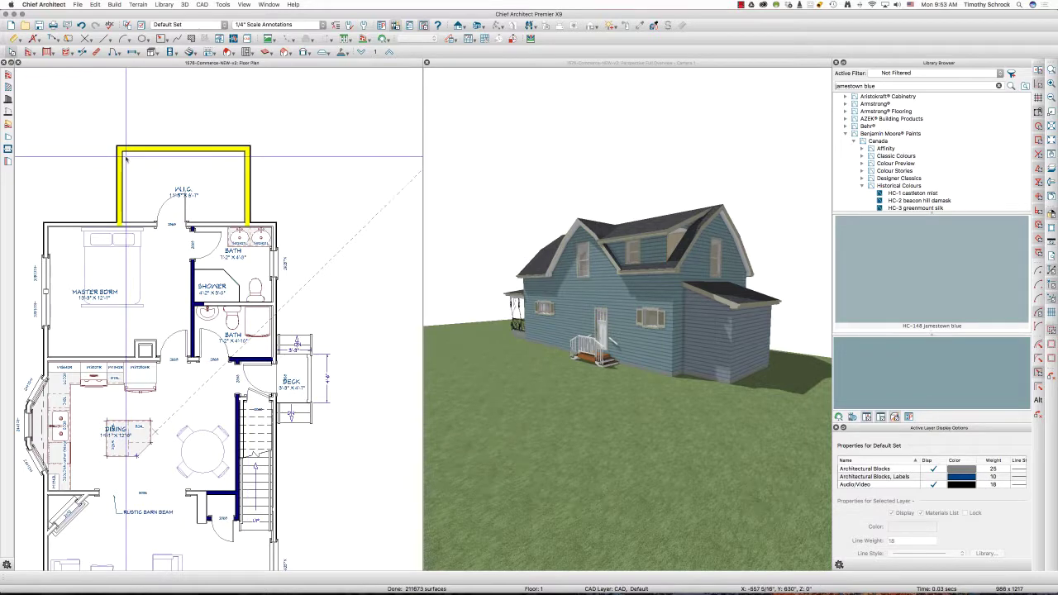
pyautogui.scroll(2, 326, 194)
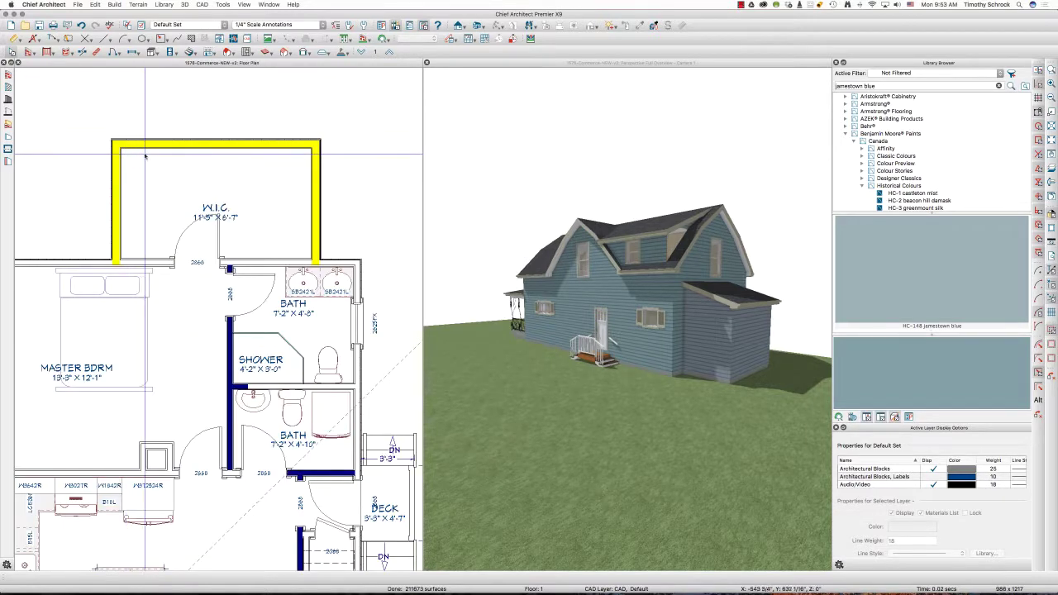
pyautogui.click(316, 195)
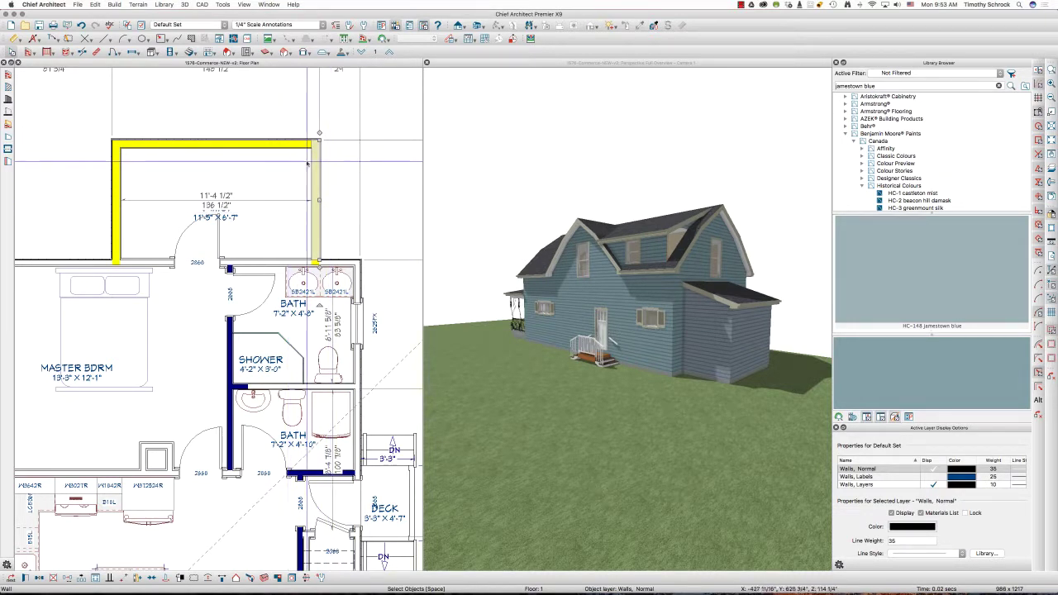
# Step: Reselect the closet's right wall and view its Siding-6, NEW wall type in Wall Specification
pyautogui.doubleClick(314, 165)
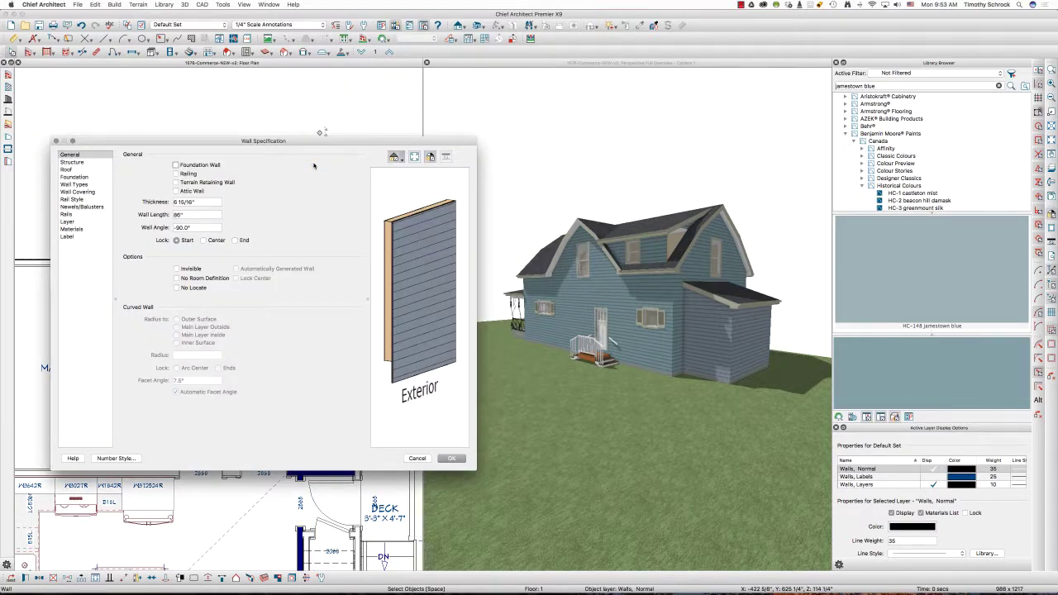
pyautogui.click(83, 187)
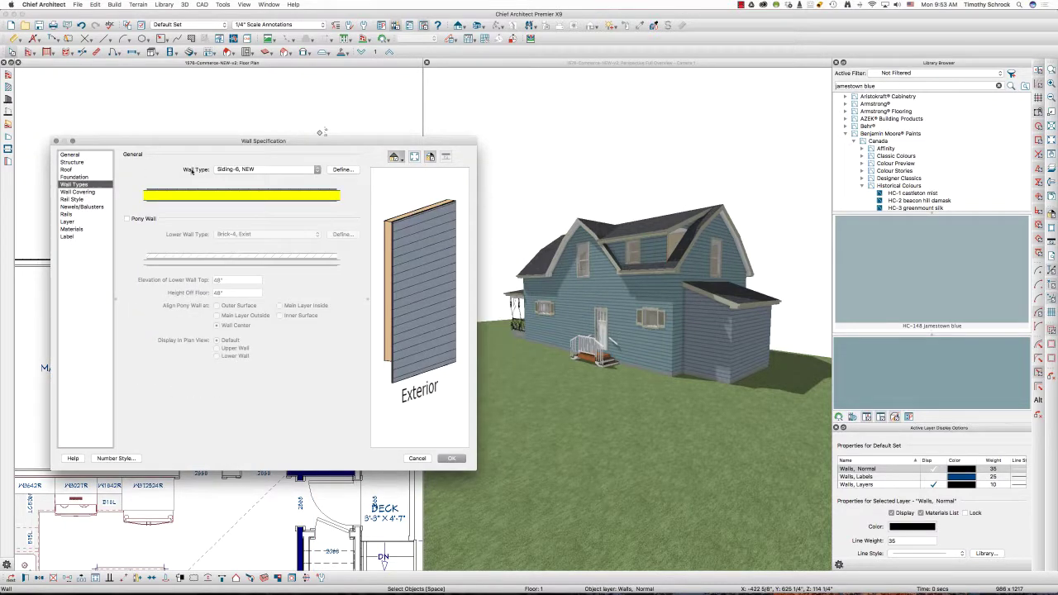
pyautogui.click(425, 460)
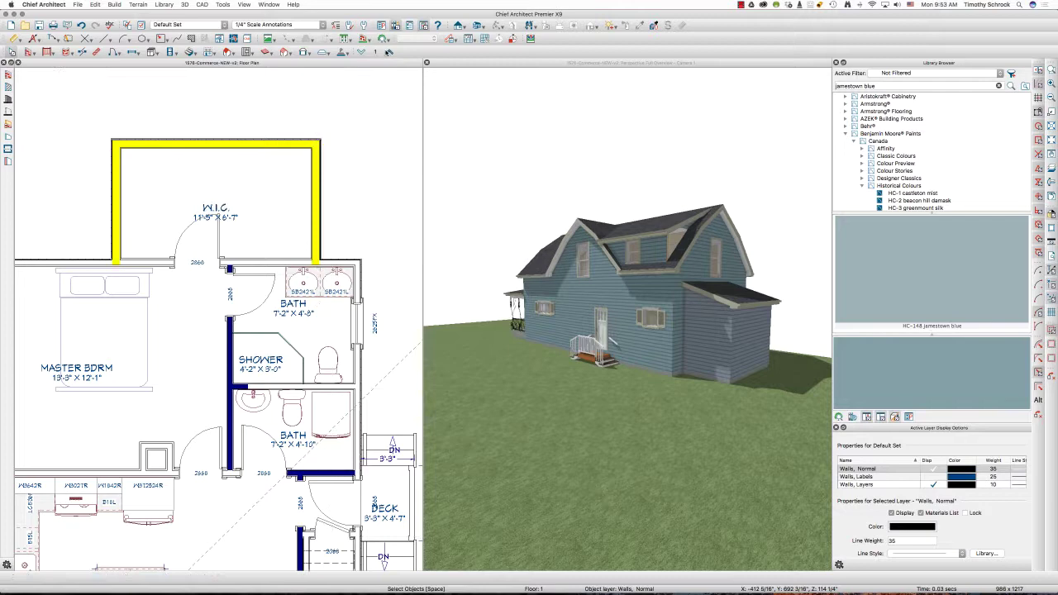
pyautogui.click(374, 52)
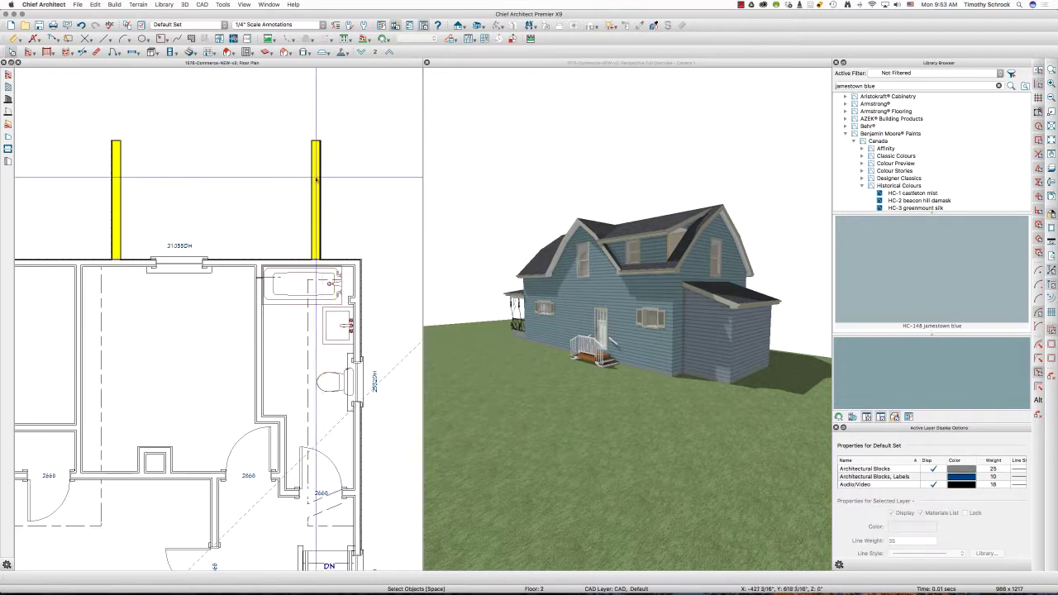
pyautogui.click(361, 51)
pyautogui.click(317, 198)
pyautogui.doubleClick(317, 198)
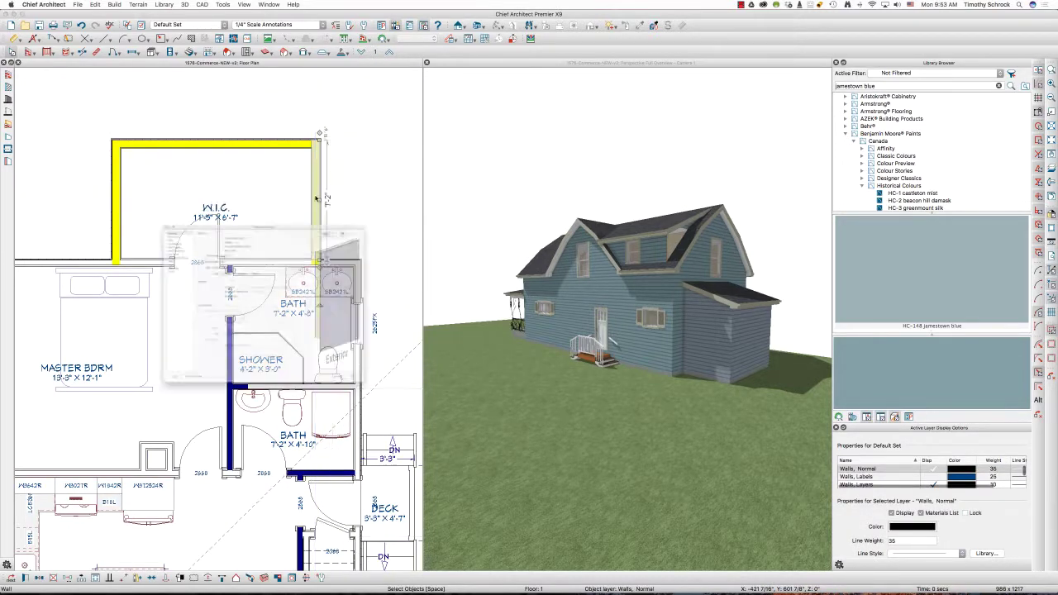
pyautogui.click(74, 184)
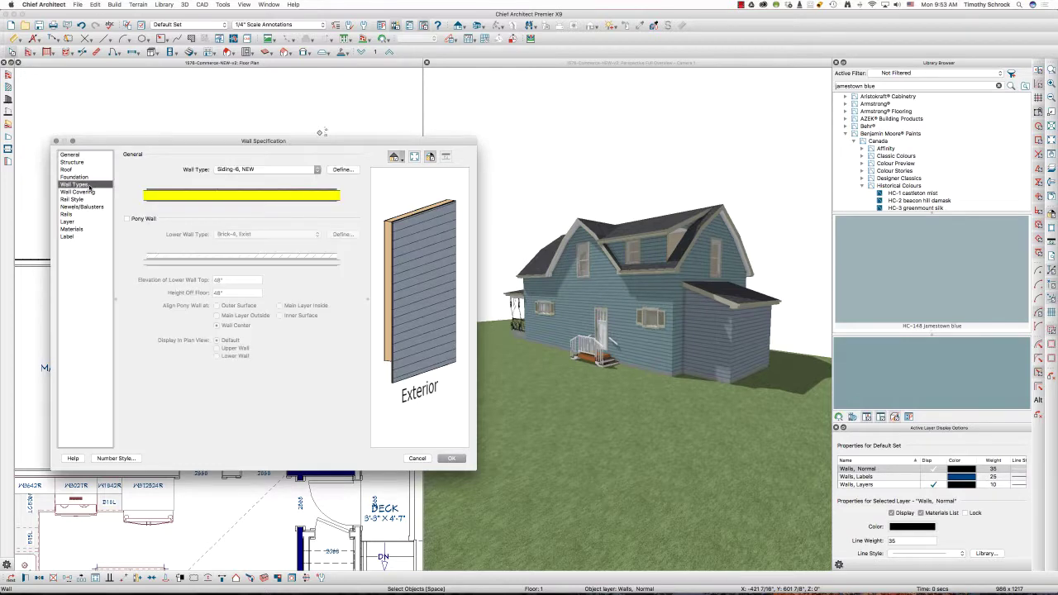
# Step: Change the Siding-6, NEW siding layer to Gray3 Siding--PAINTED: HC-148 jamestown blue and apply
pyautogui.click(342, 170)
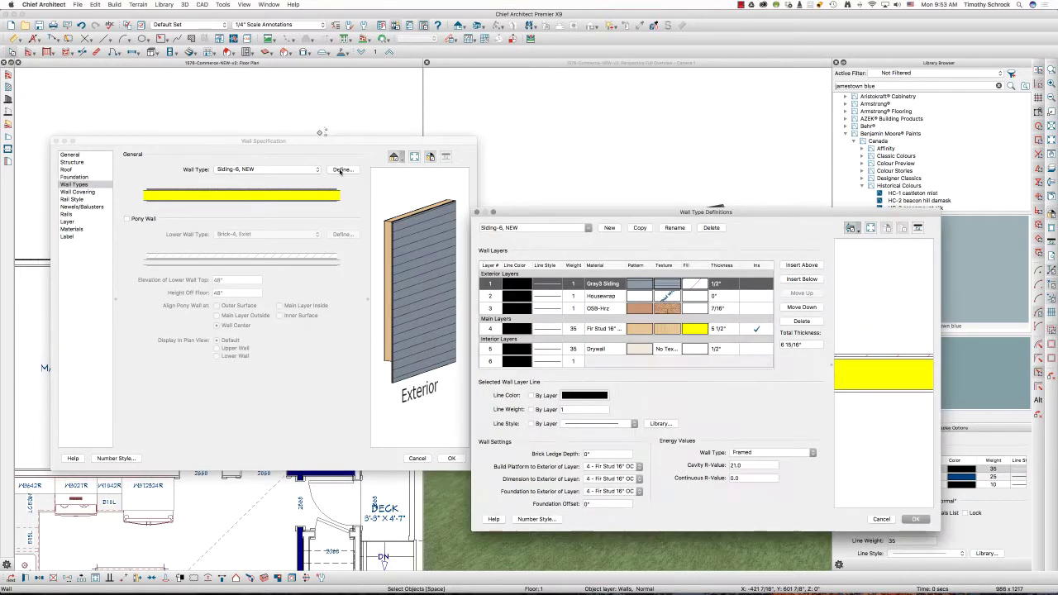
pyautogui.click(647, 286)
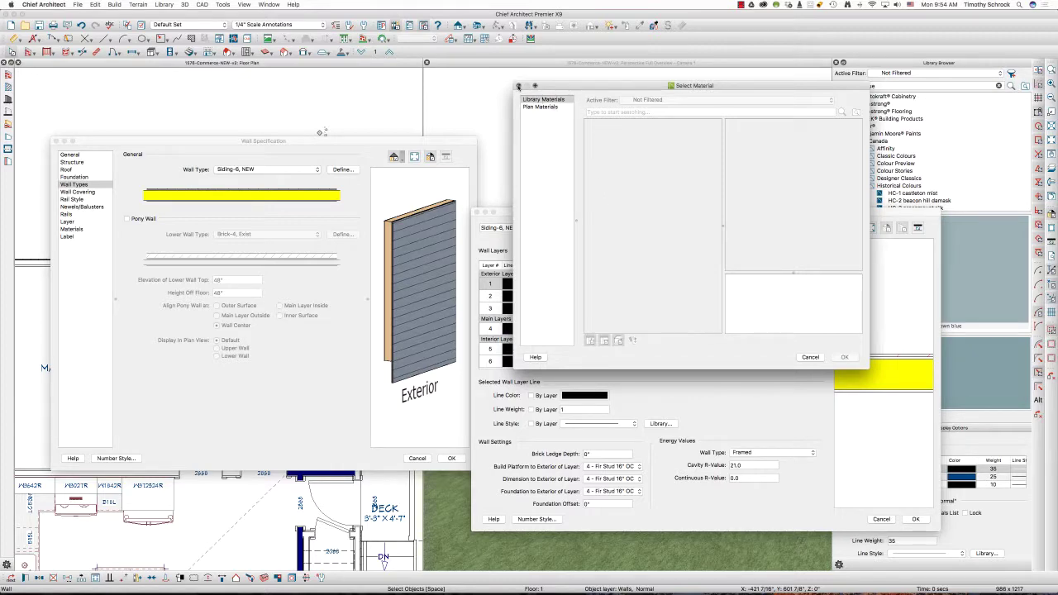
pyautogui.press('Escape')
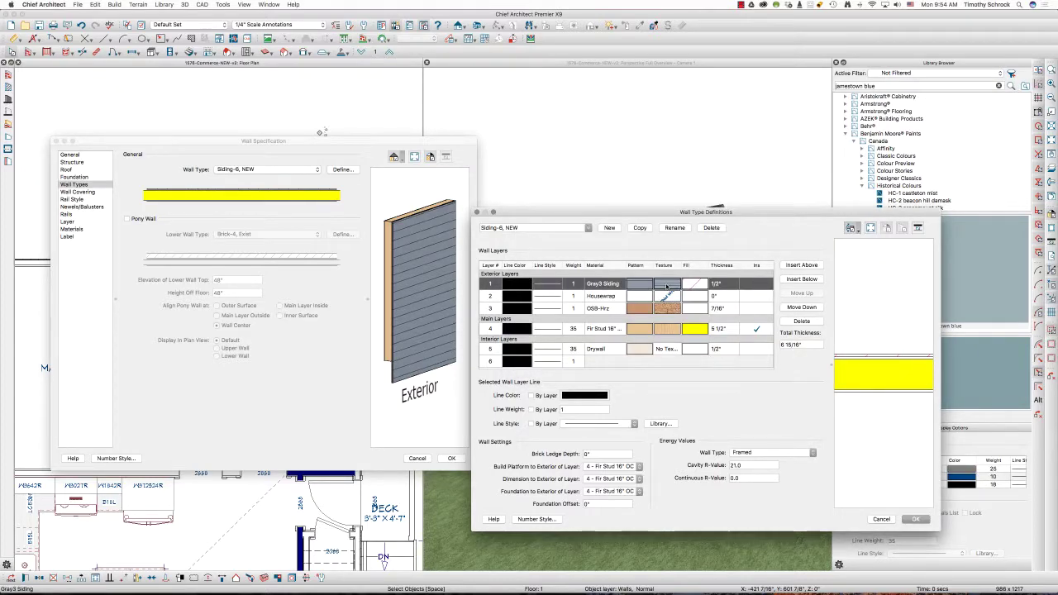
pyautogui.click(666, 286)
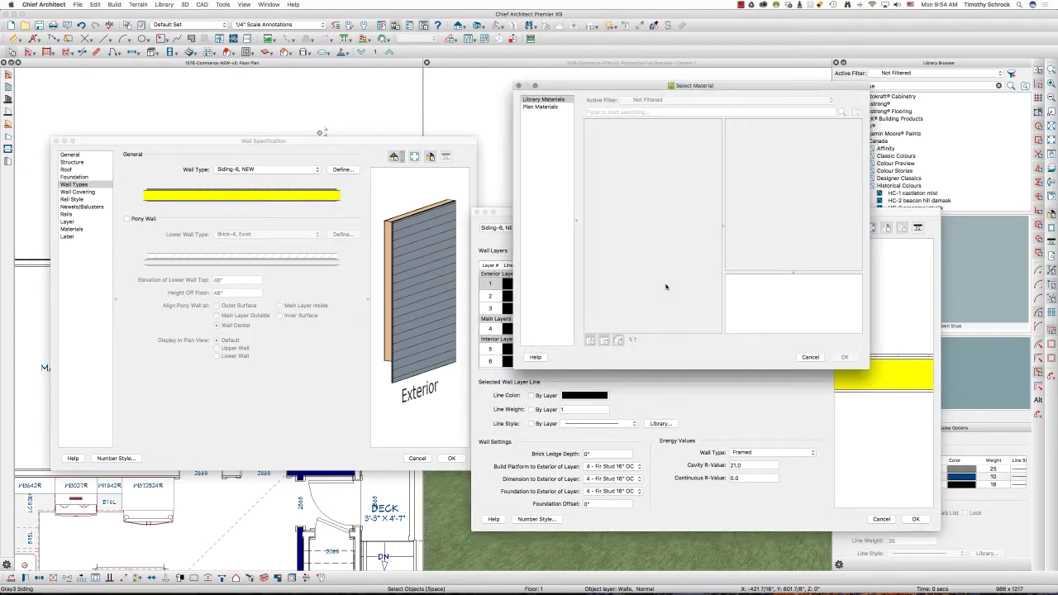
pyautogui.click(538, 107)
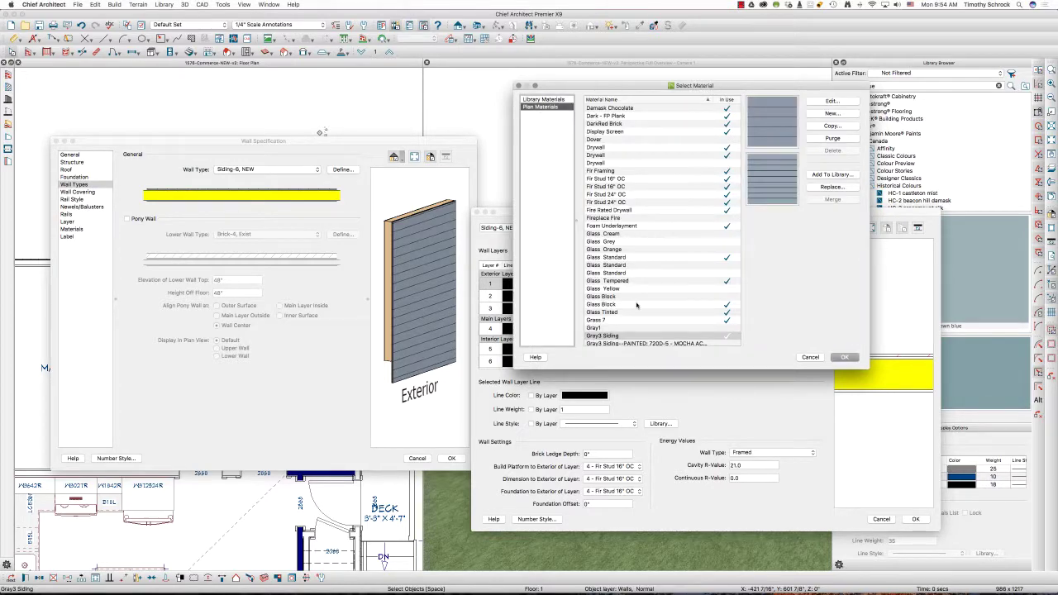
pyautogui.scroll(-2, 615, 335)
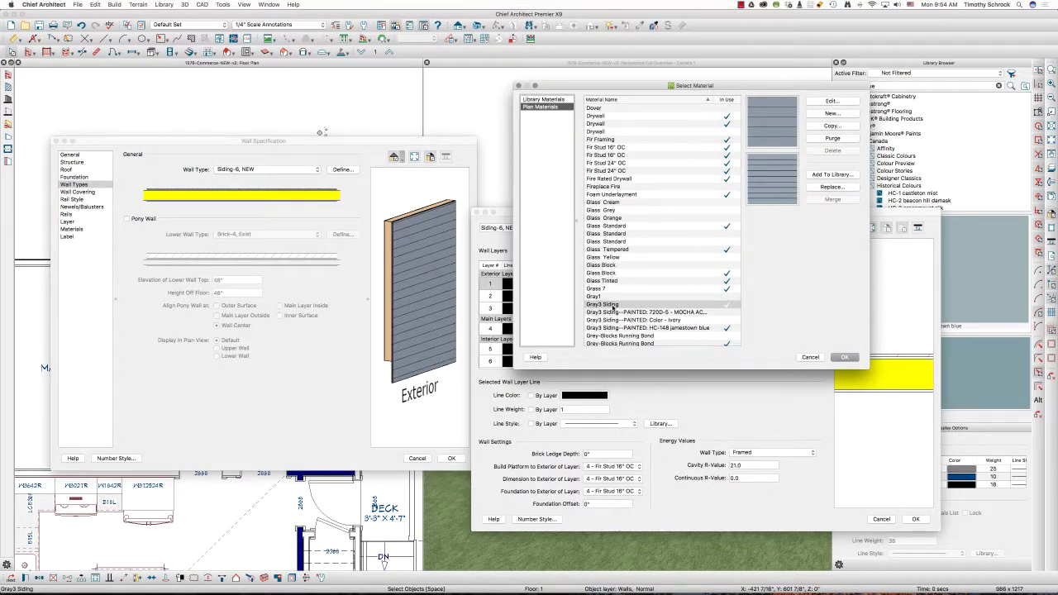
pyautogui.scroll(-2, 642, 306)
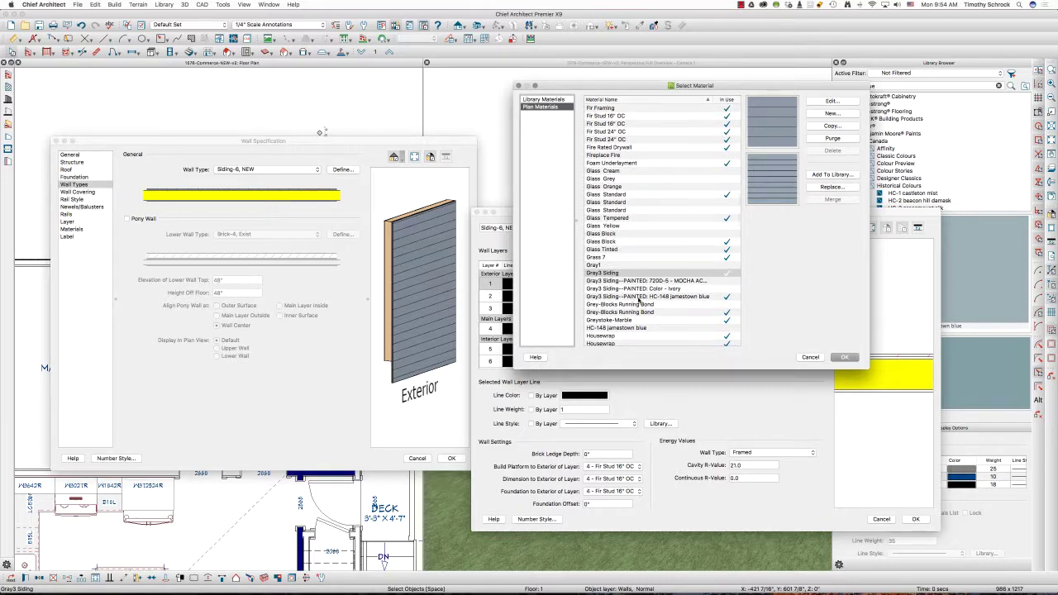
pyautogui.click(628, 296)
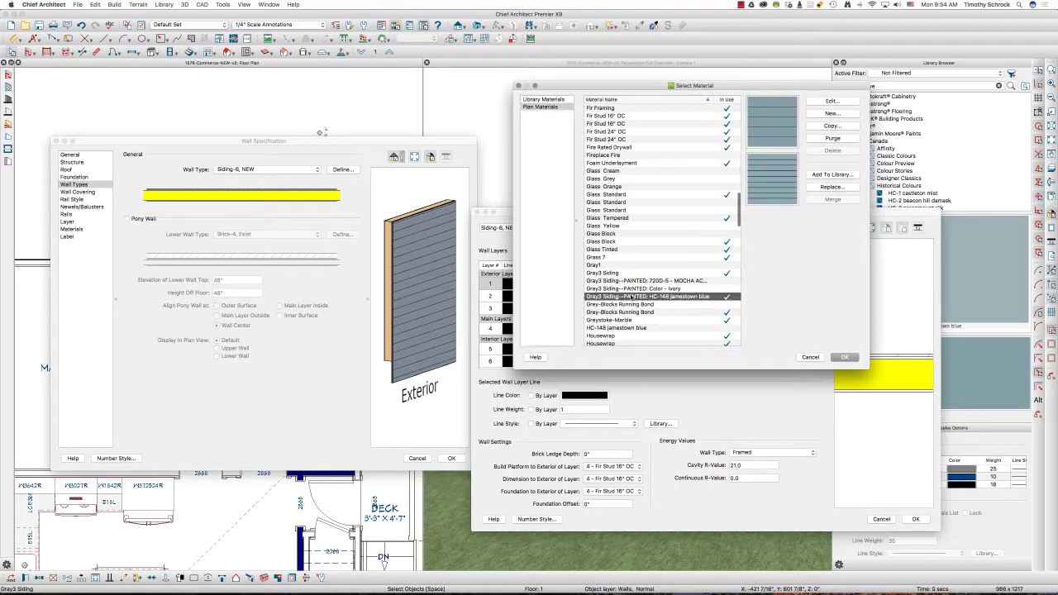
pyautogui.click(842, 355)
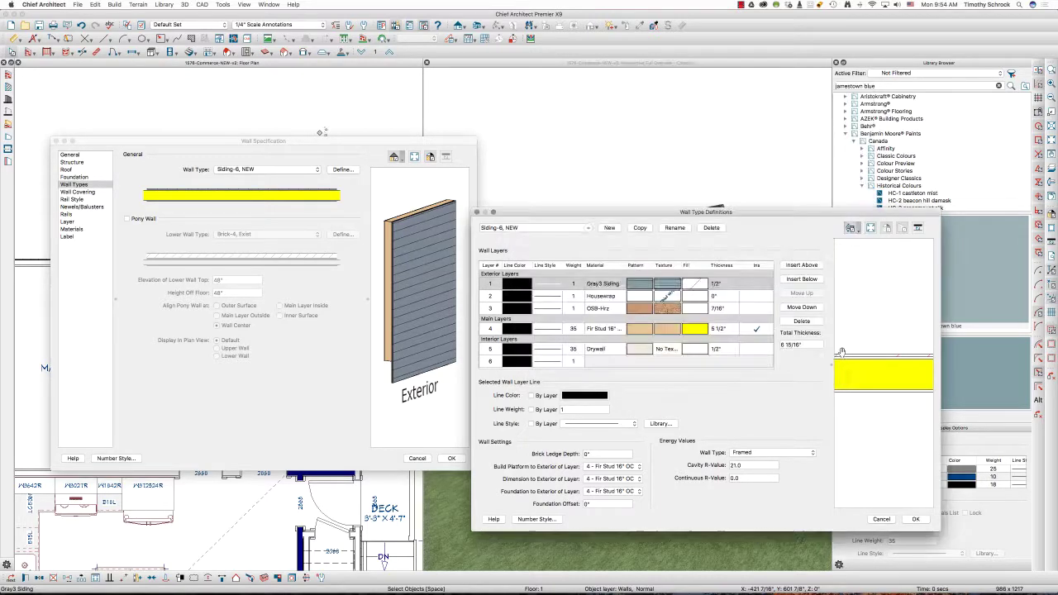
pyautogui.click(916, 519)
pyautogui.click(451, 458)
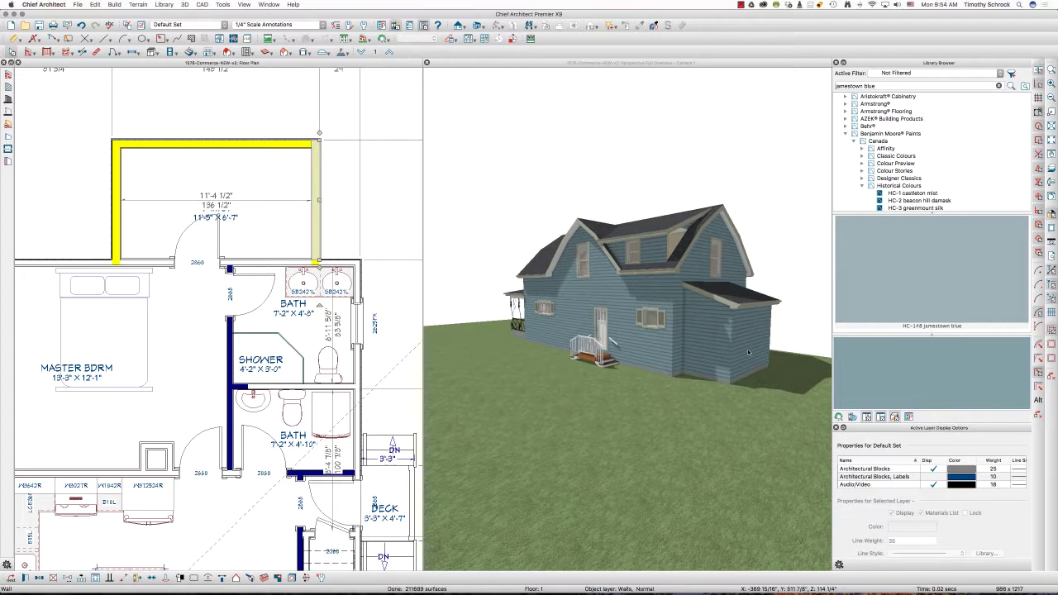
# Step: Clear the closet wall selection and zoom out to the full Floor 1 plan
pyautogui.click(227, 128)
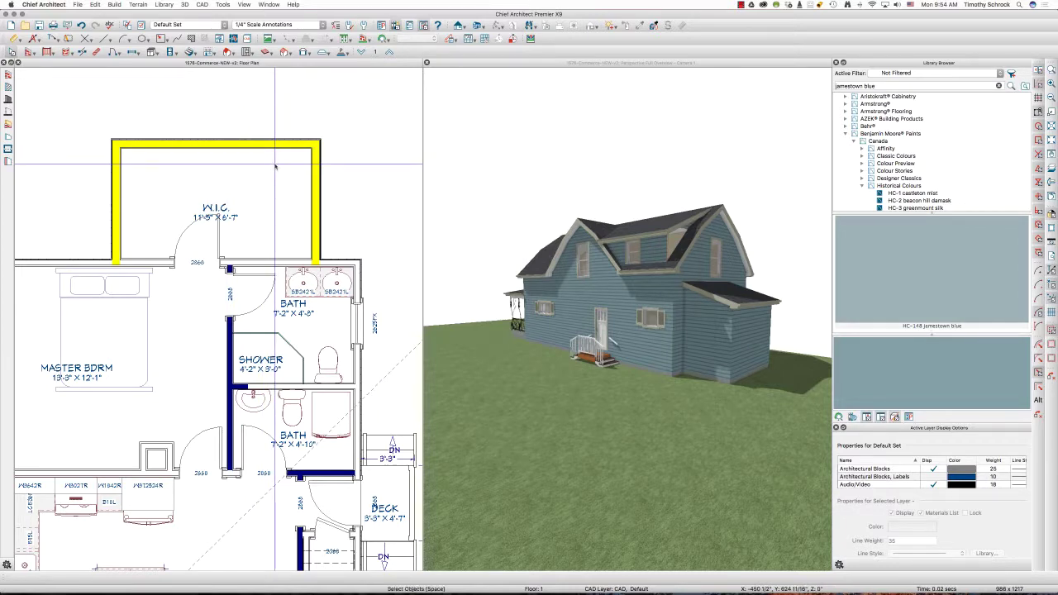
pyautogui.scroll(-3, 273, 182)
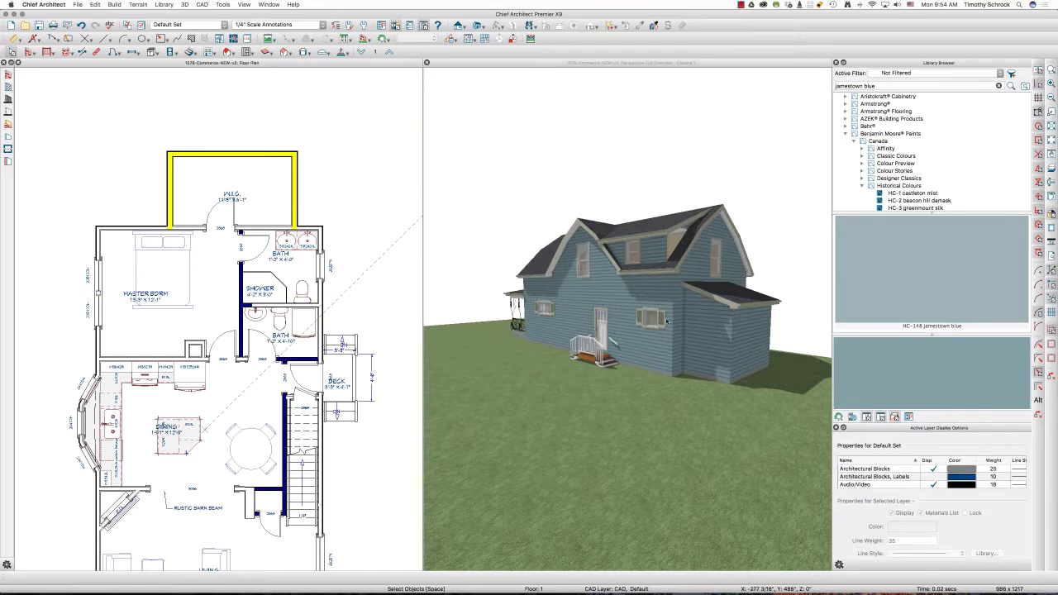
# Step: Zoom the 3D camera view in on the house to inspect the jamestown blue siding
pyautogui.scroll(5, 649, 261)
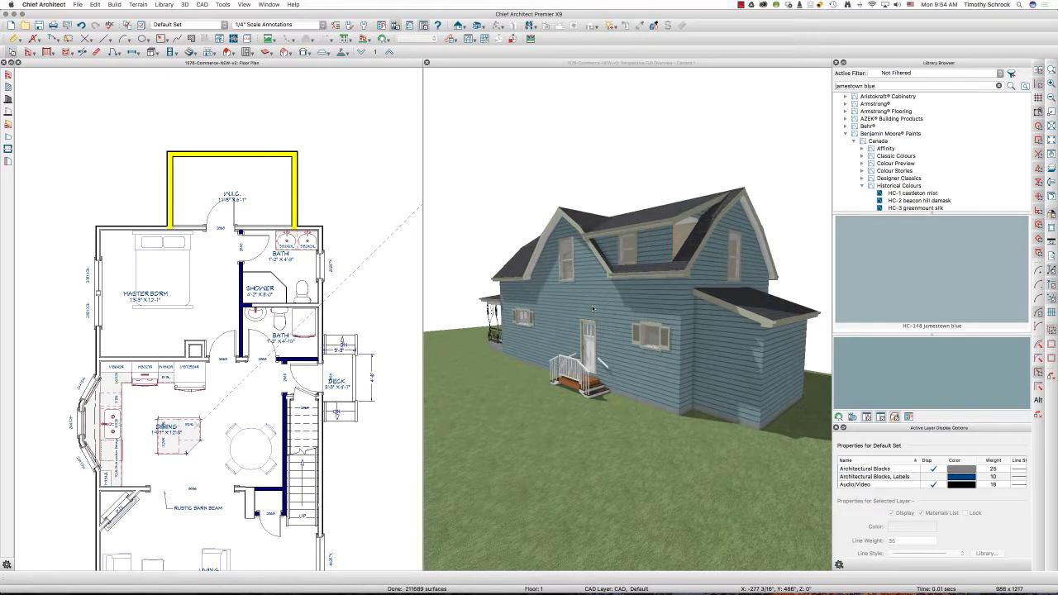
pyautogui.scroll(2, 592, 309)
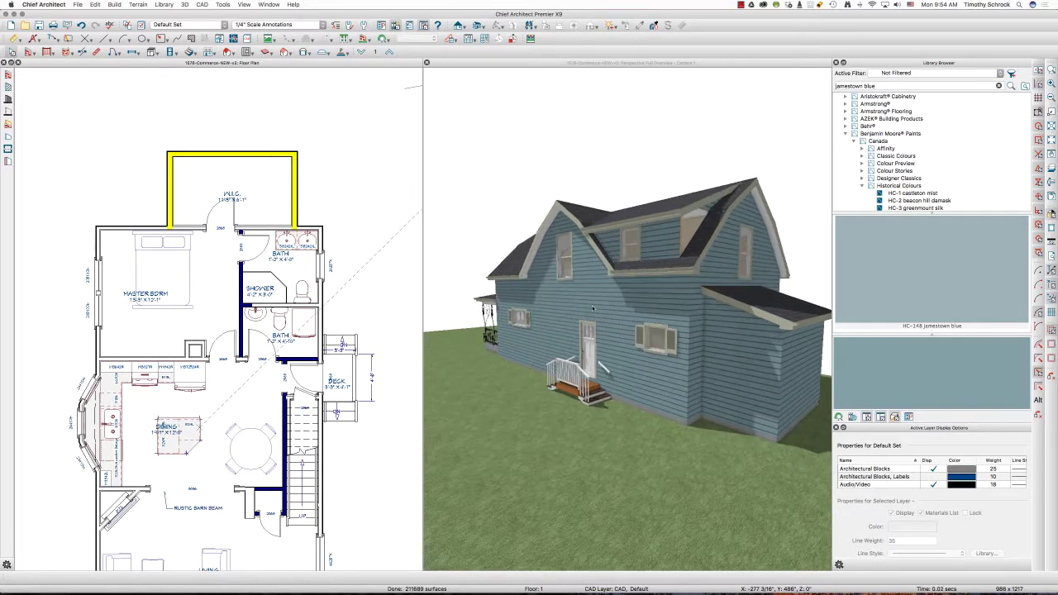